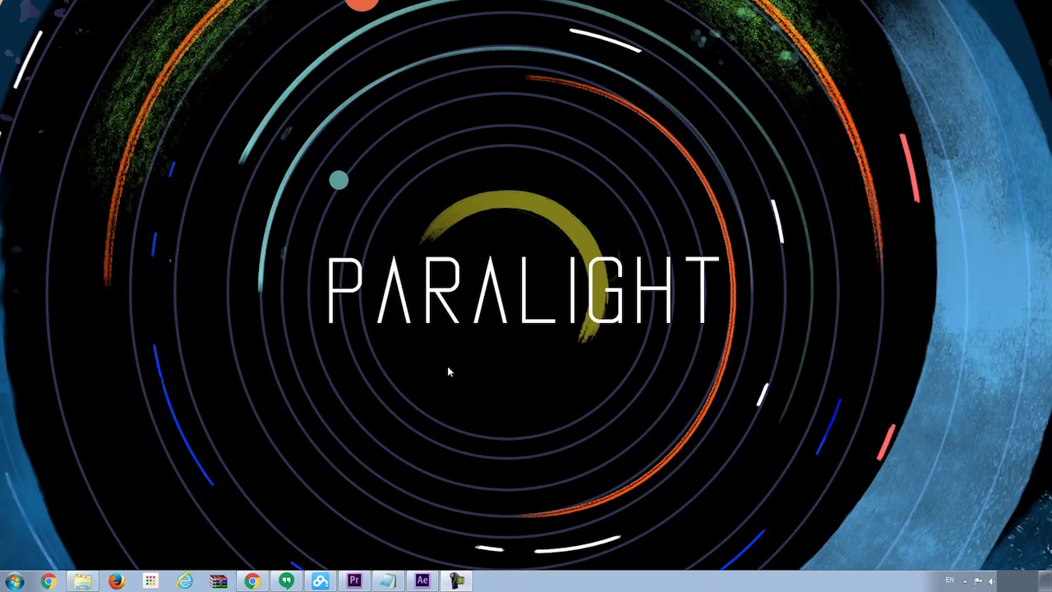
# Check in Explorer that ParaLight.jsxbin is in the ScriptUI Panels folder.
pyautogui.click(83, 582)
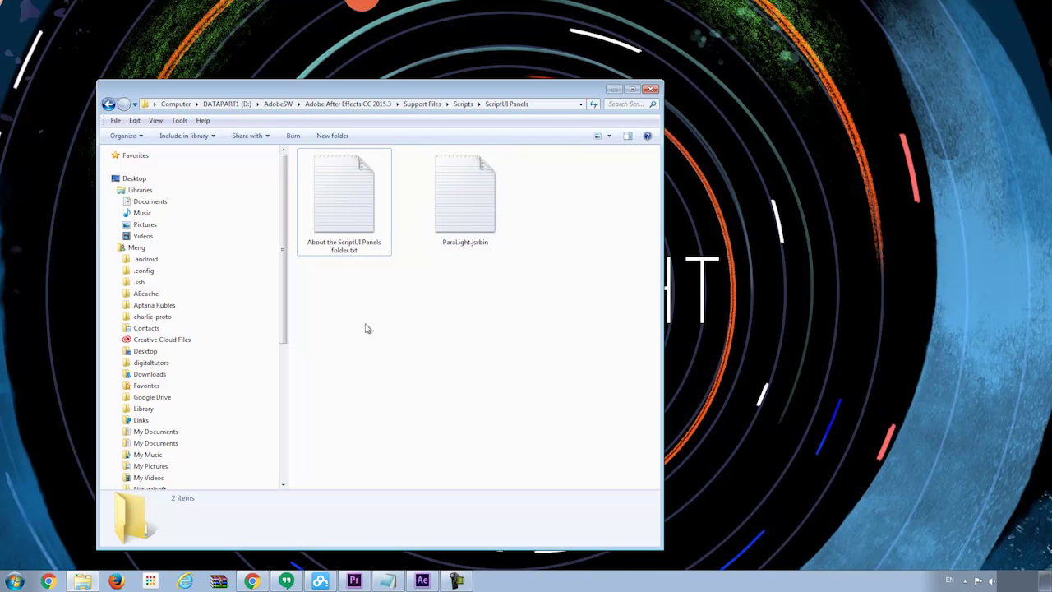
pyautogui.click(541, 104)
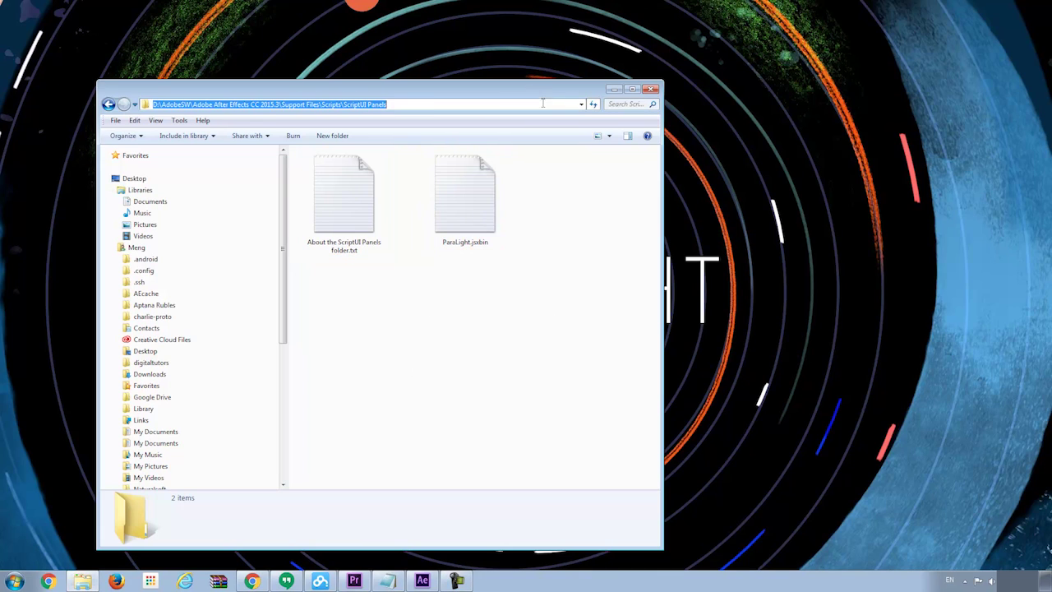
pyautogui.click(413, 105)
pyautogui.moveTo(413, 105); pyautogui.dragTo(388, 106)
pyautogui.click(282, 104)
pyautogui.click(345, 106)
pyautogui.click(471, 215)
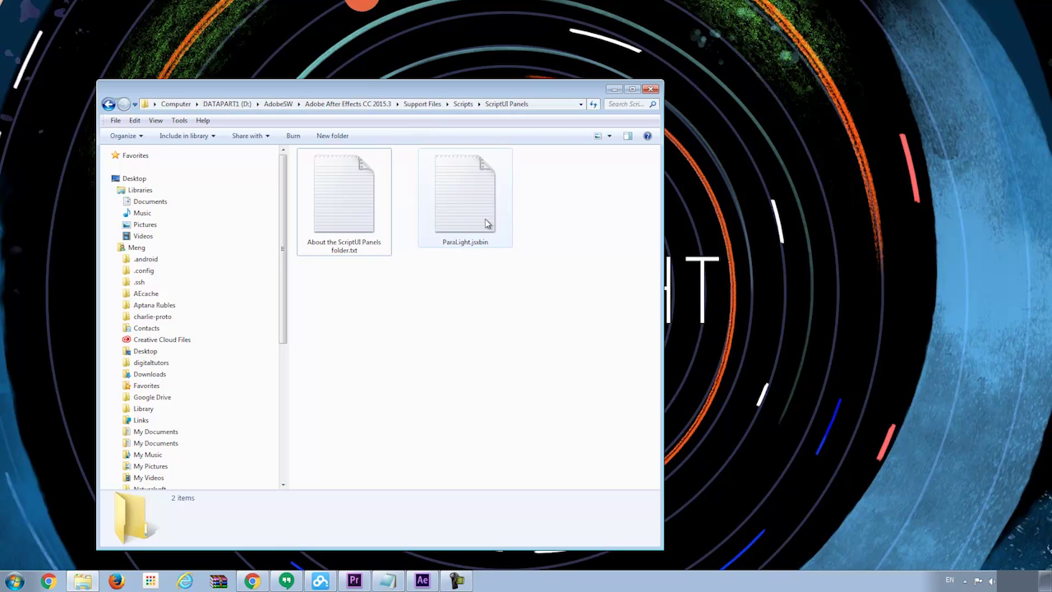
pyautogui.click(567, 269)
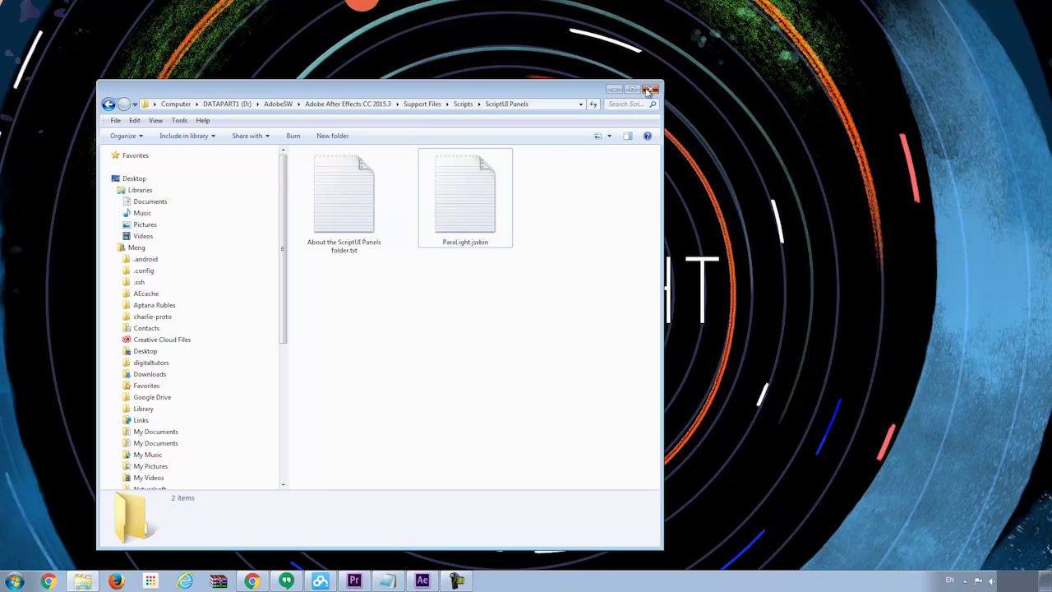
pyautogui.click(649, 91)
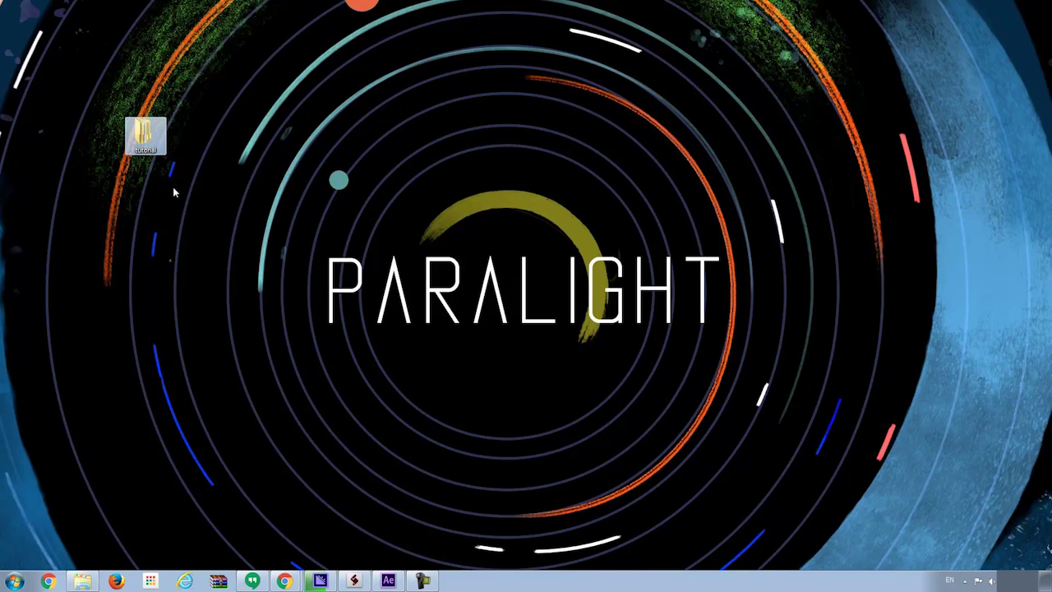
# Open petar&Jason.psd from Desktop > tutorial > tutorial in Photoshop.
pyautogui.doubleClick(145, 135)
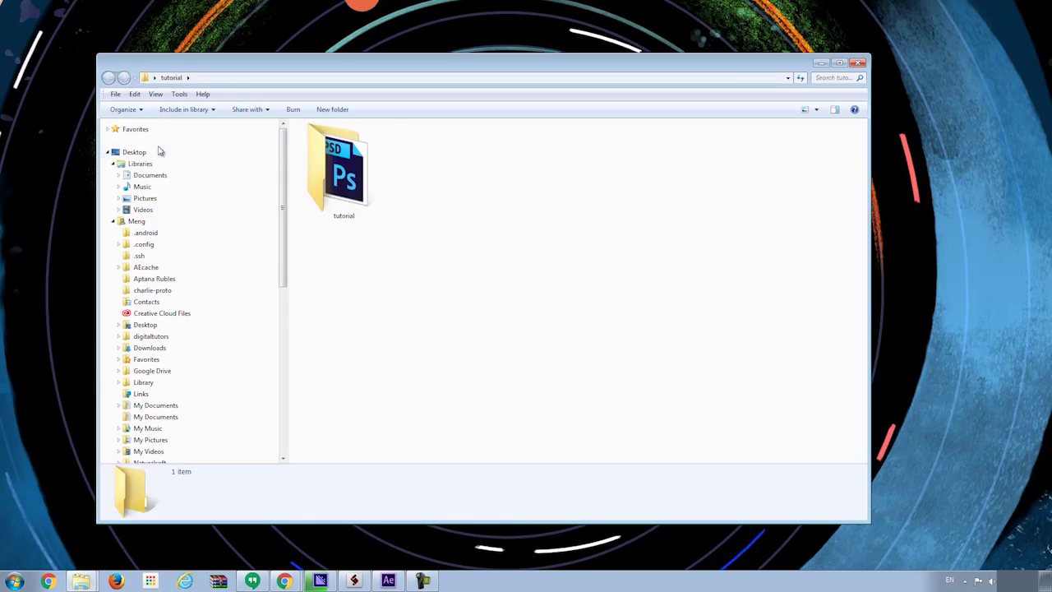
pyautogui.doubleClick(369, 202)
pyautogui.click(342, 161)
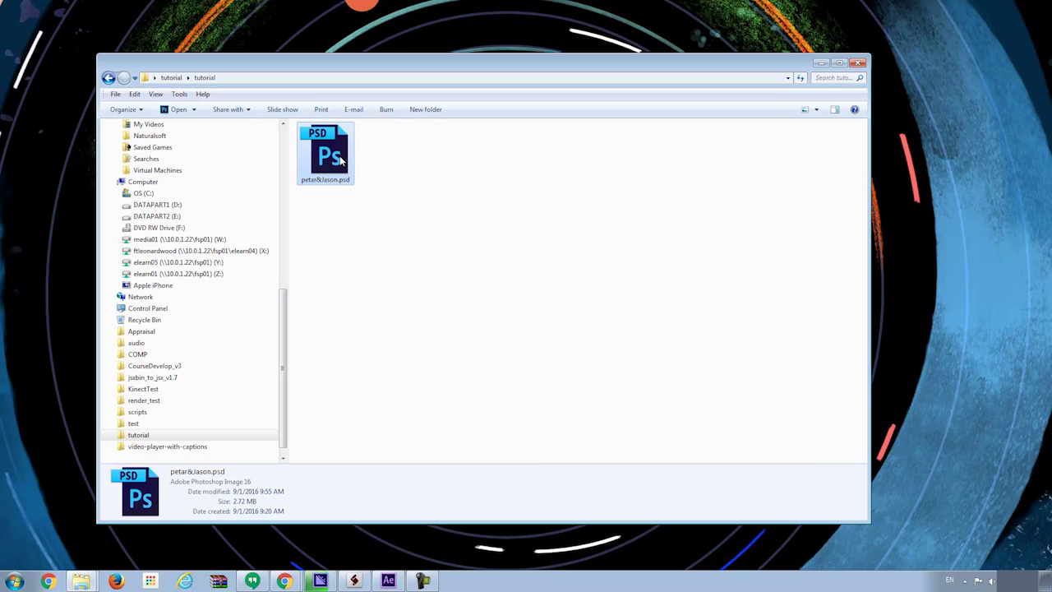
pyautogui.doubleClick(342, 161)
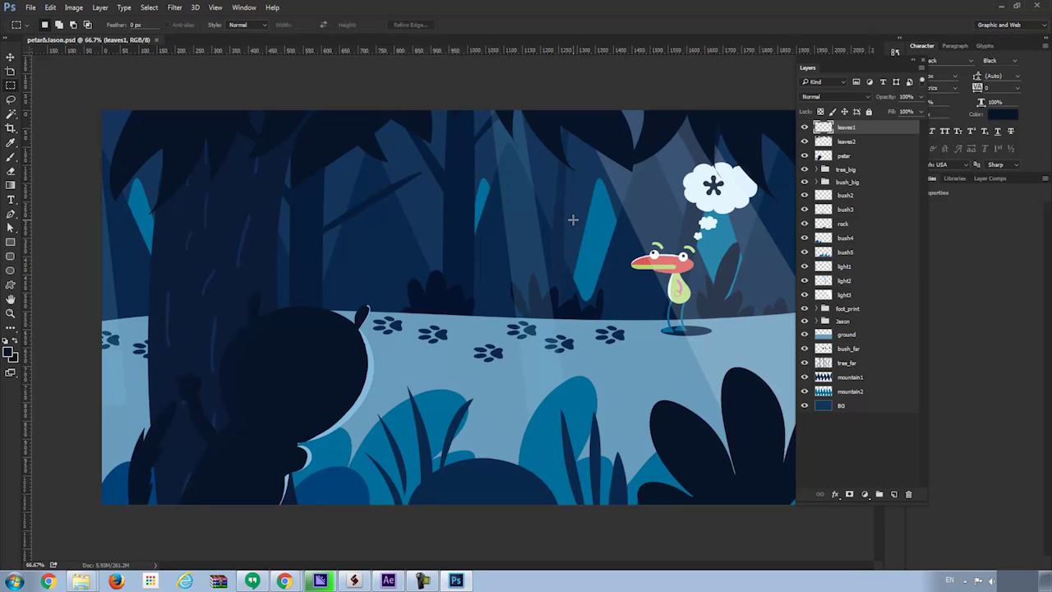
# Nudge the petar silhouette slightly right with the Move tool, then select leaves1.
pyautogui.press('v')
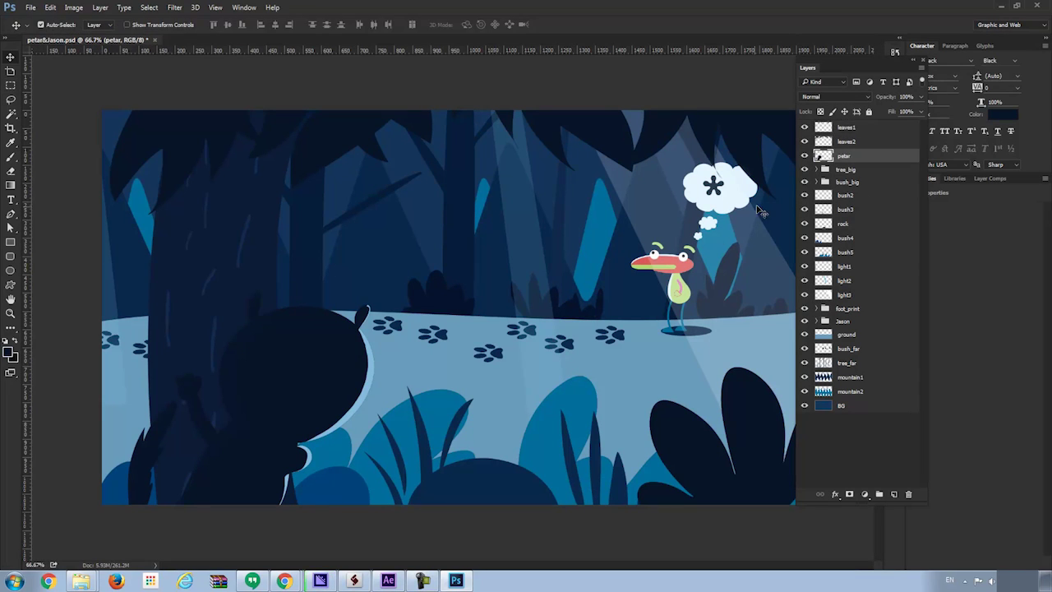
pyautogui.moveTo(335, 375)
pyautogui.mouseDown()
pyautogui.moveTo(377, 374)
pyautogui.moveTo(339, 375)
pyautogui.mouseUp()
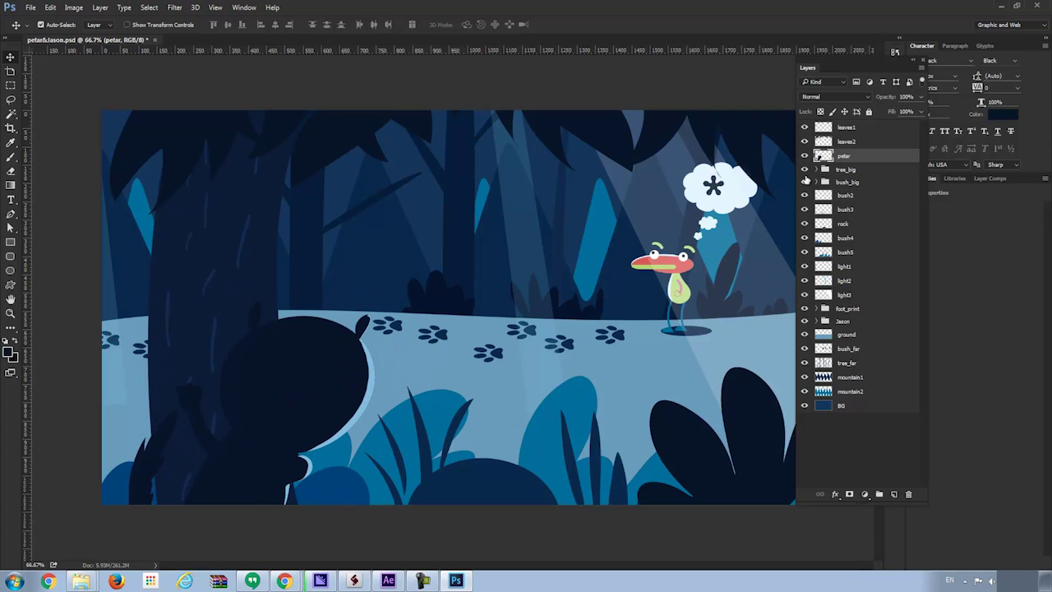
pyautogui.click(847, 145)
pyautogui.click(850, 130)
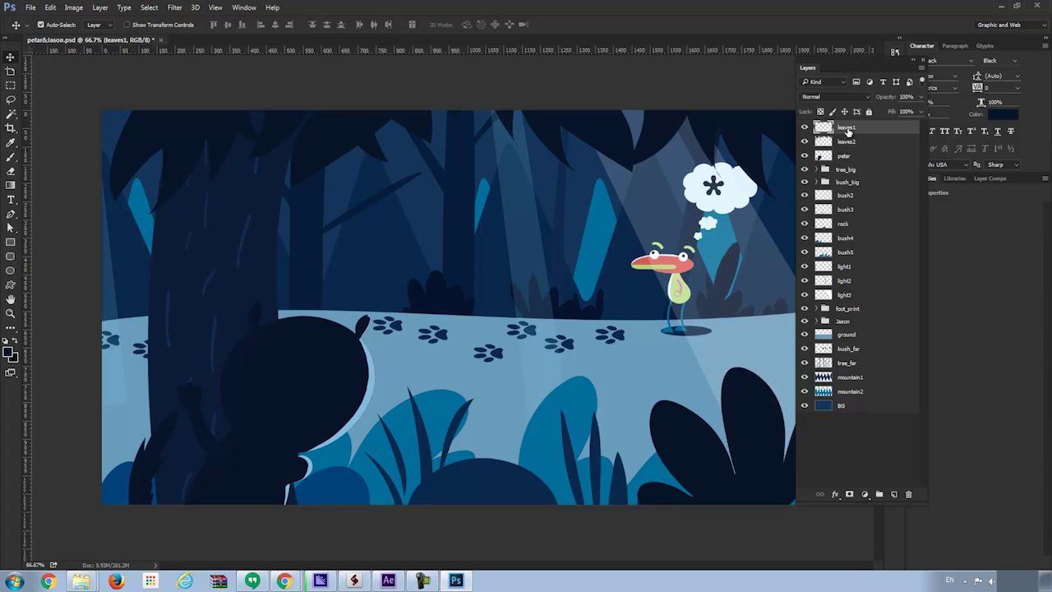
# Toggle leaves1, leaves2, petar, tree_big, bush_big and bush2 off and on to preview them.
pyautogui.click(806, 141)
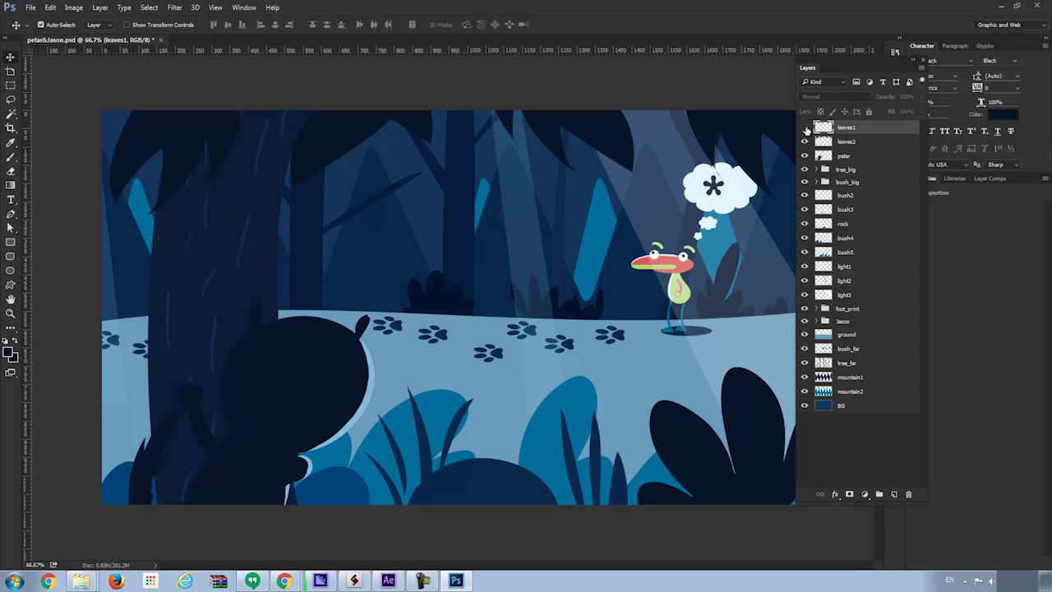
pyautogui.click(807, 141)
pyautogui.click(807, 141)
pyautogui.click(807, 141)
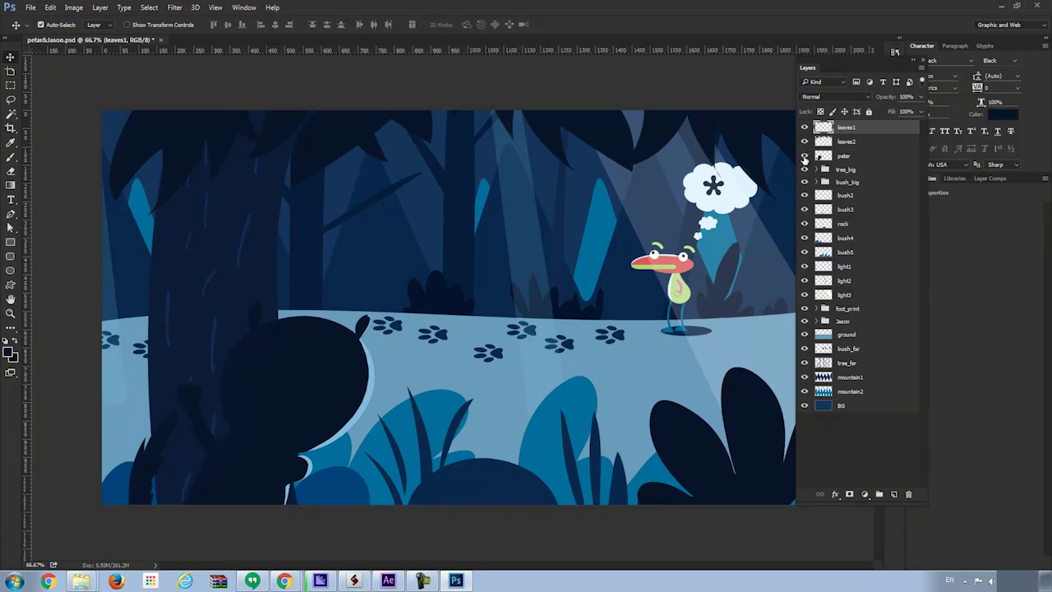
pyautogui.click(806, 156)
pyautogui.click(806, 156)
pyautogui.click(805, 170)
pyautogui.click(804, 169)
pyautogui.click(807, 182)
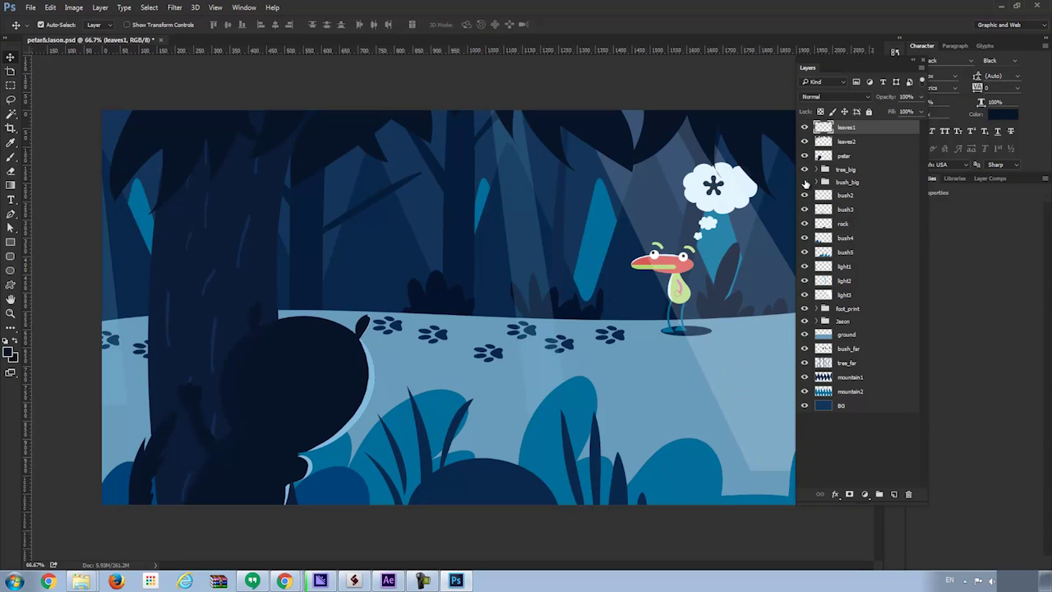
pyautogui.click(807, 183)
pyautogui.click(806, 196)
pyautogui.click(806, 195)
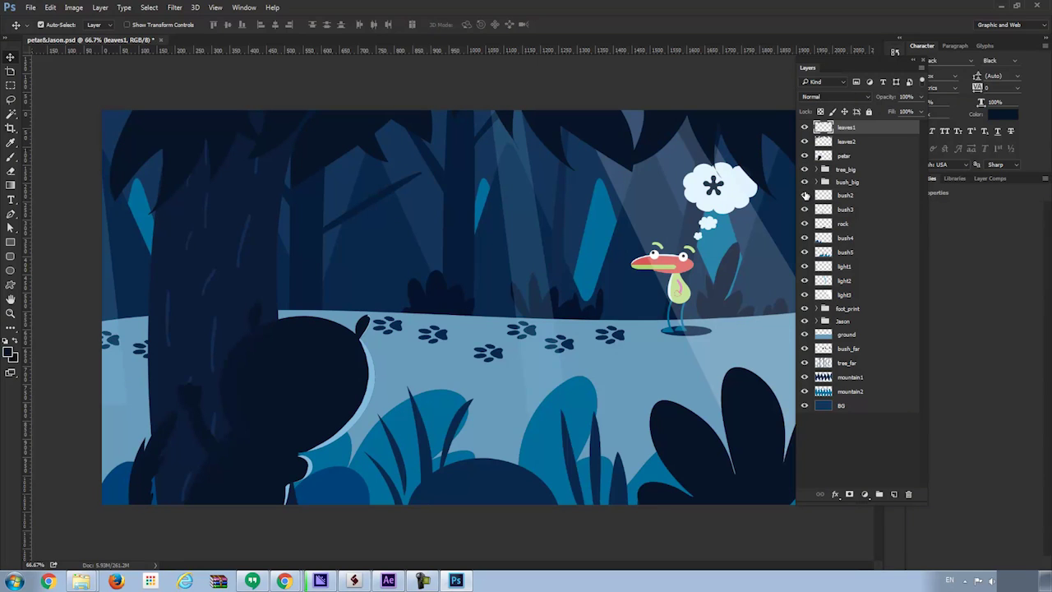
# Preview bush3, BG, the distant layer and mountain1, leaving all layers and names unchanged.
pyautogui.click(805, 211)
pyautogui.click(805, 210)
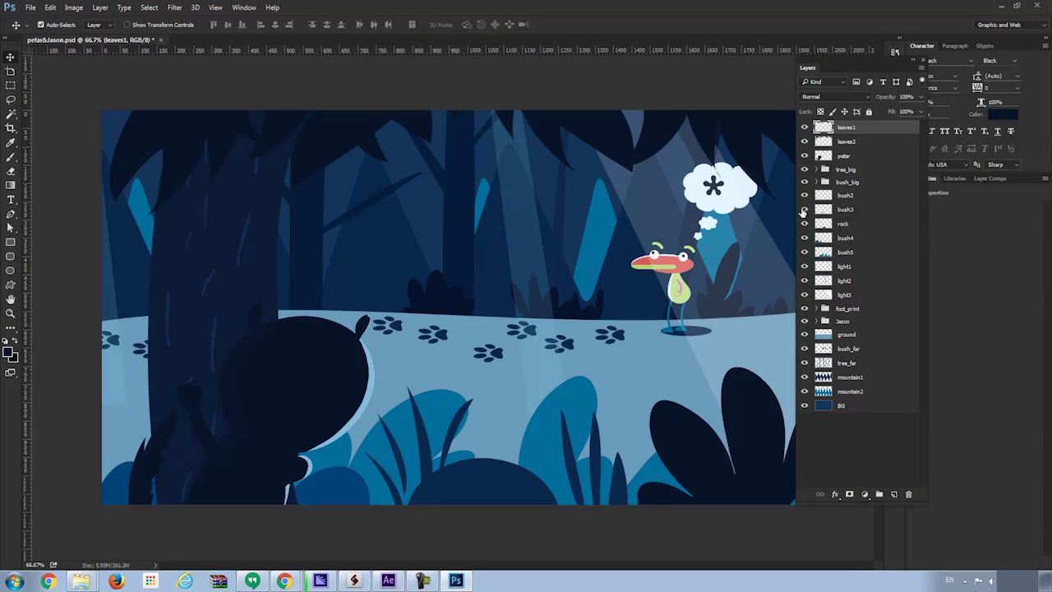
pyautogui.click(805, 405)
pyautogui.click(805, 406)
pyautogui.click(805, 391)
pyautogui.click(804, 392)
pyautogui.click(805, 377)
pyautogui.click(805, 377)
pyautogui.click(870, 407)
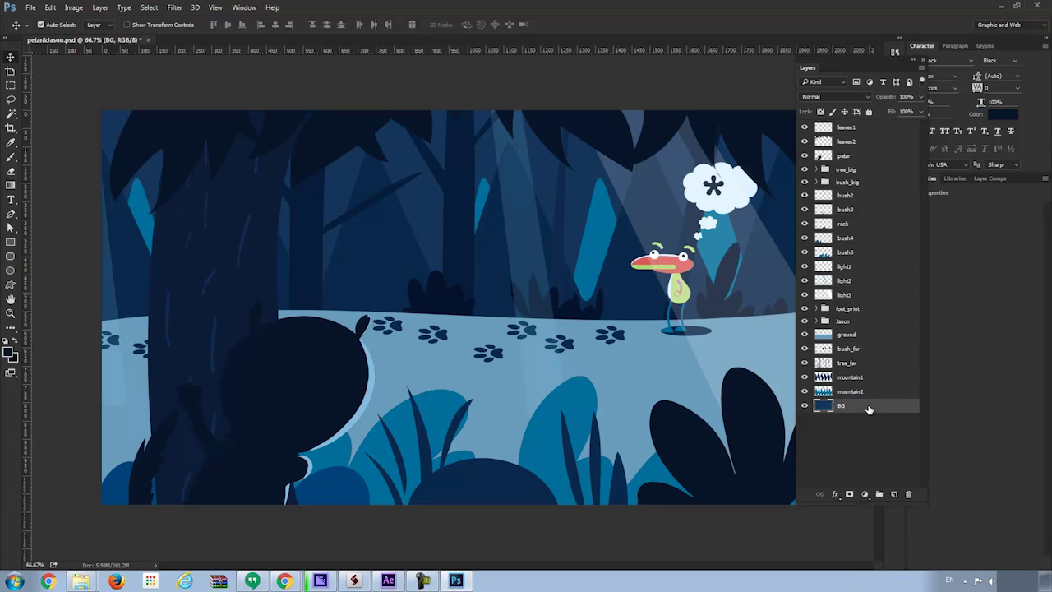
pyautogui.click(837, 450)
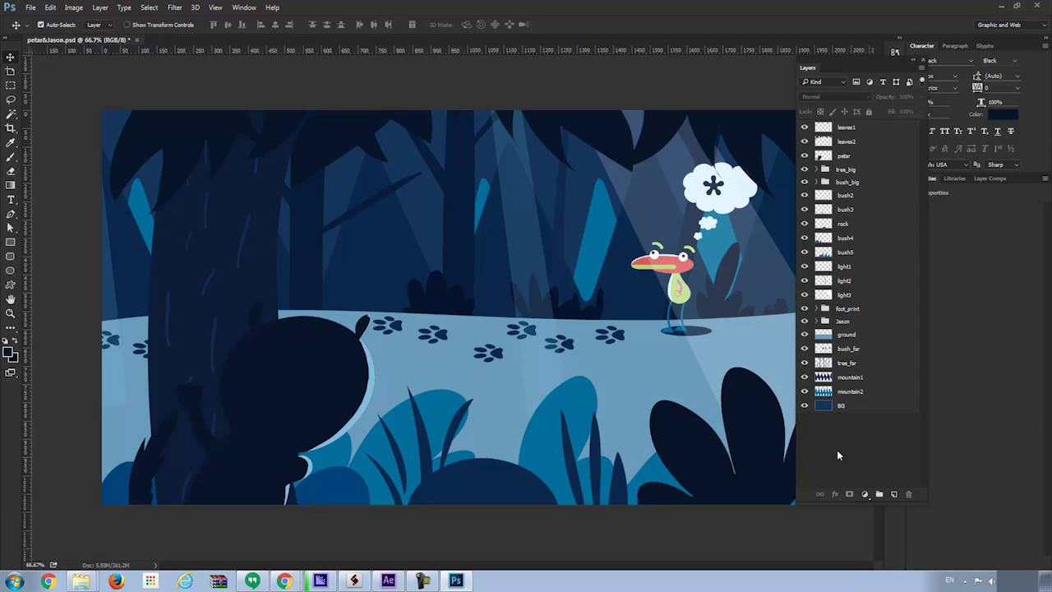
pyautogui.doubleClick(849, 129)
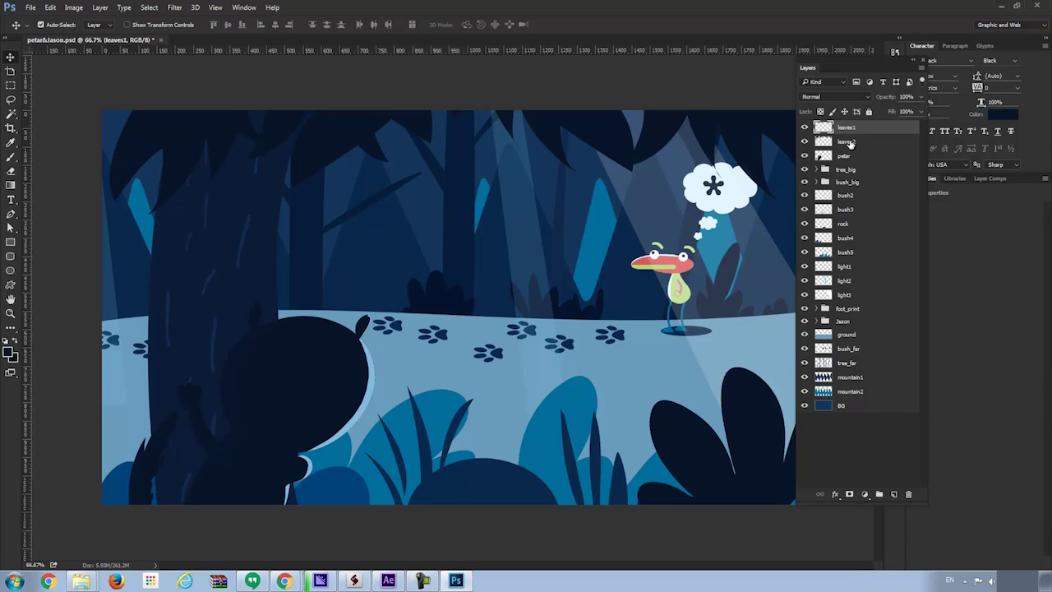
pyautogui.click(851, 143)
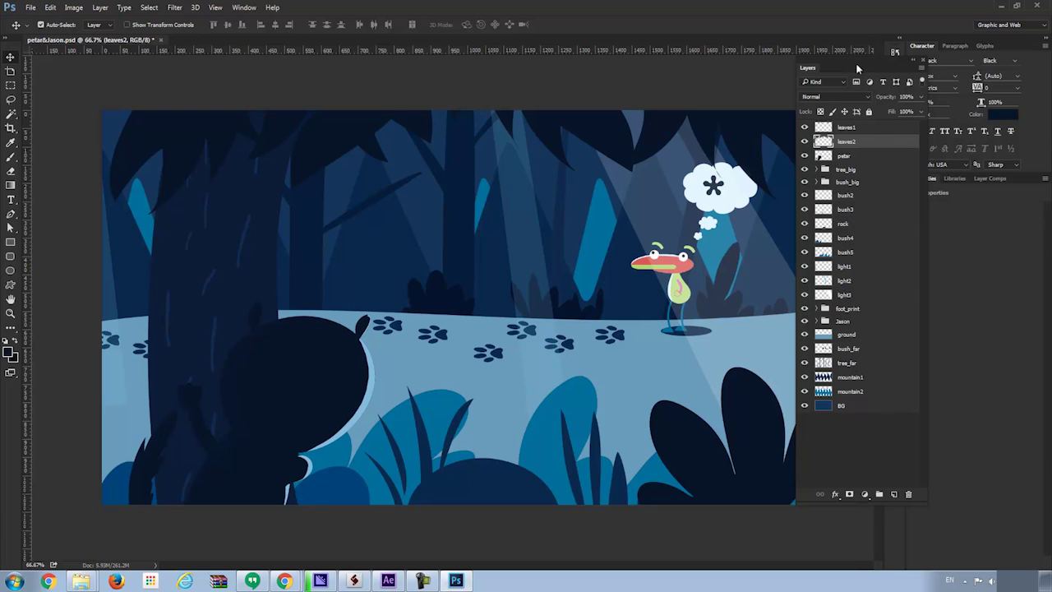
# Redock the Layers panel and preview Jason's head, a leg and two thought clouds.
pyautogui.moveTo(861, 63)
pyautogui.mouseDown()
pyautogui.moveTo(884, 72)
pyautogui.moveTo(853, 80)
pyautogui.mouseUp()
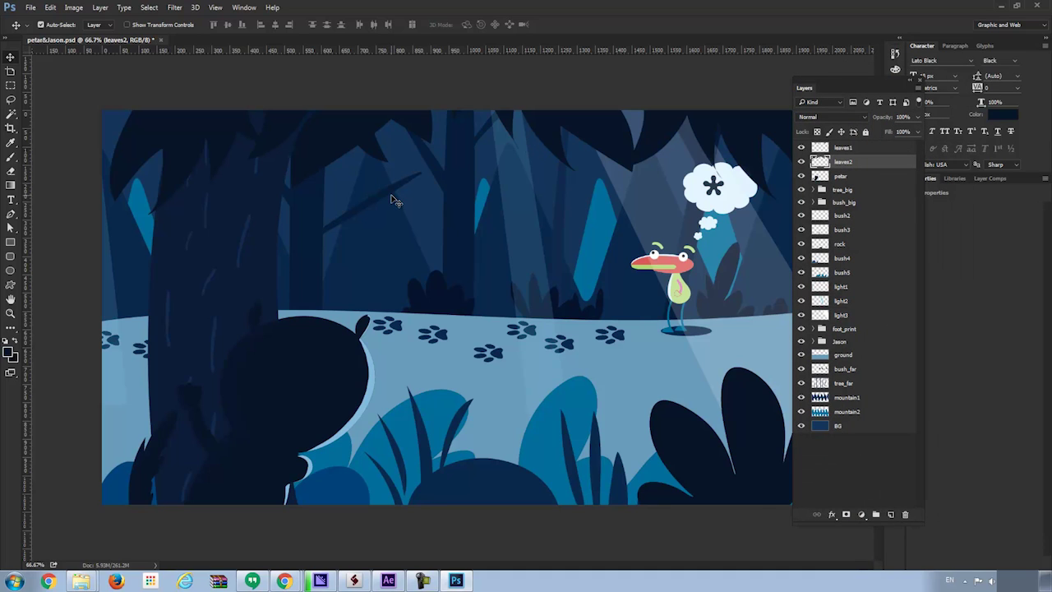
pyautogui.scroll(-1, 343, 226)
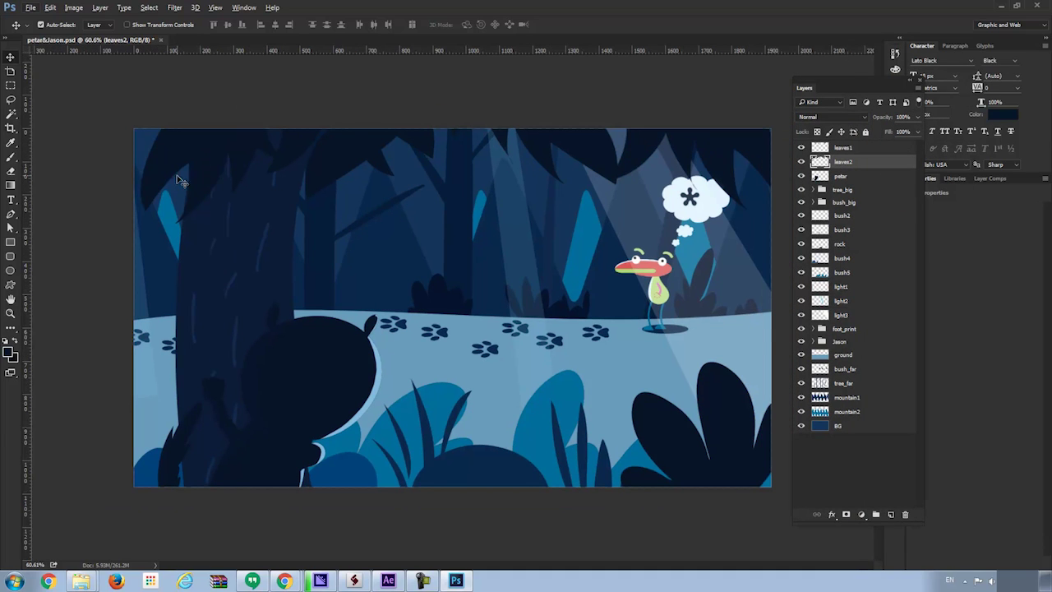
pyautogui.scroll(-1, 183, 181)
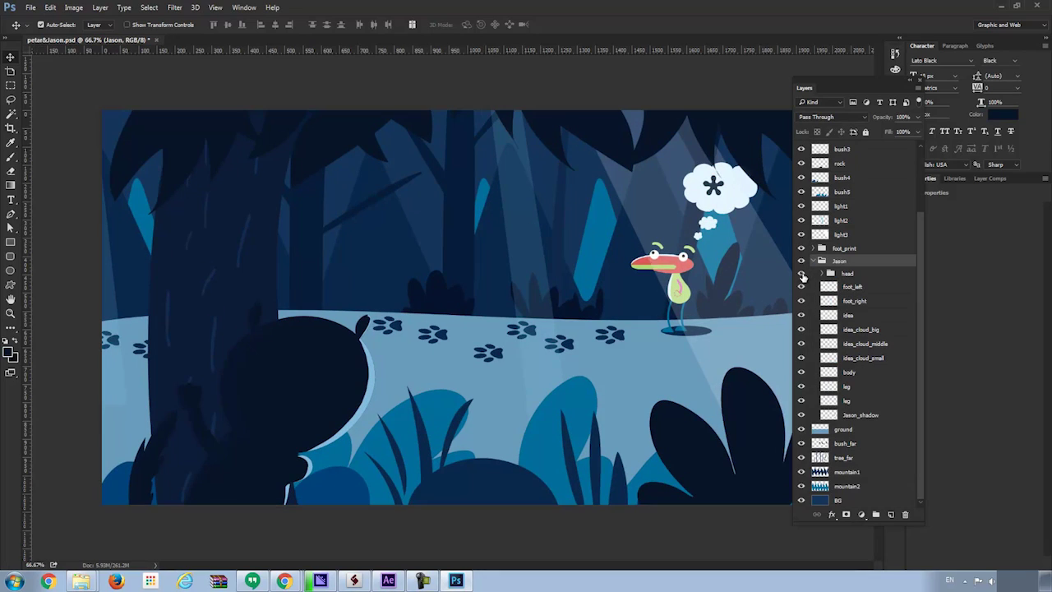
pyautogui.click(802, 274)
pyautogui.click(802, 273)
pyautogui.click(801, 386)
pyautogui.click(802, 386)
pyautogui.click(803, 330)
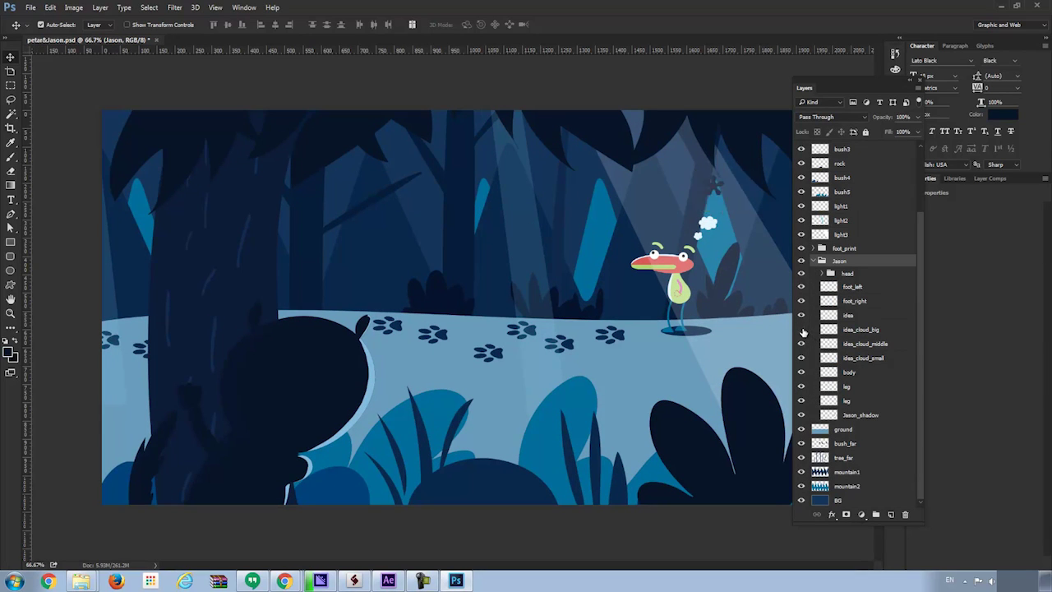
pyautogui.click(803, 329)
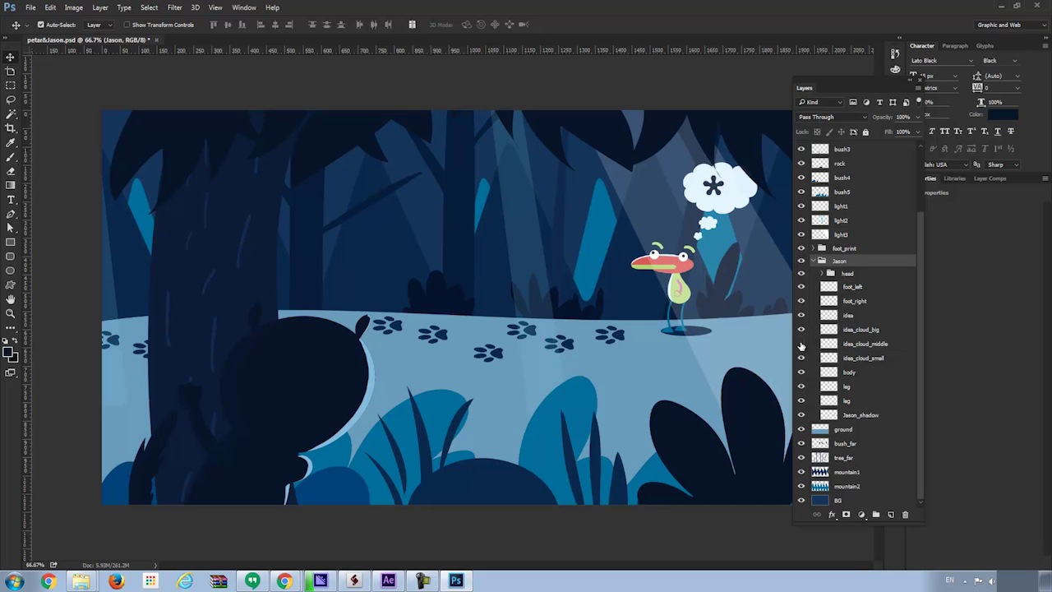
pyautogui.click(802, 343)
pyautogui.click(802, 344)
# Collapse the Jason group and toggle the whole Jason character off and back on.
pyautogui.click(813, 261)
pyautogui.click(801, 341)
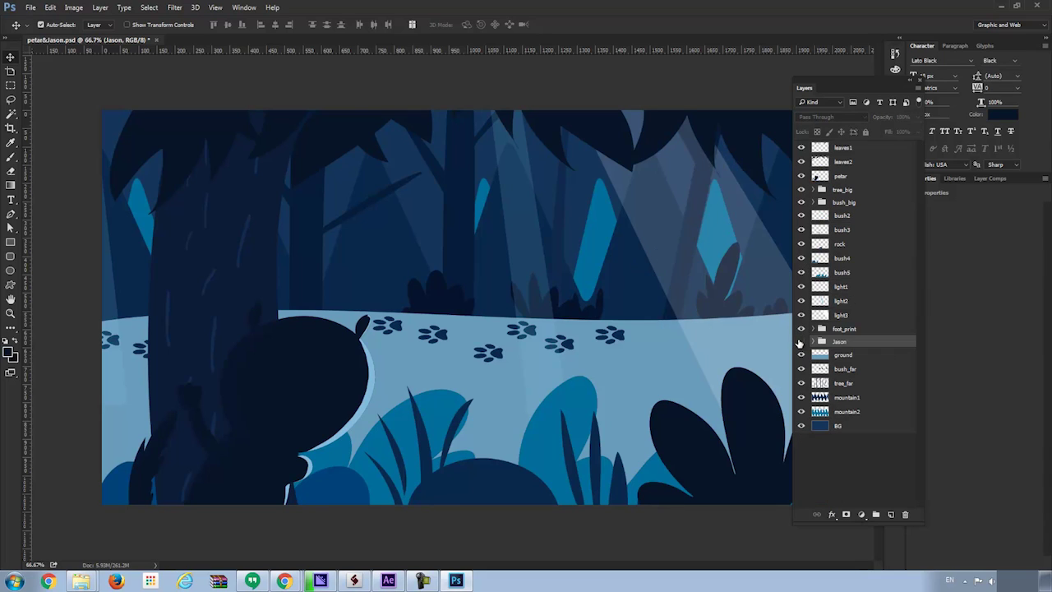
pyautogui.click(801, 342)
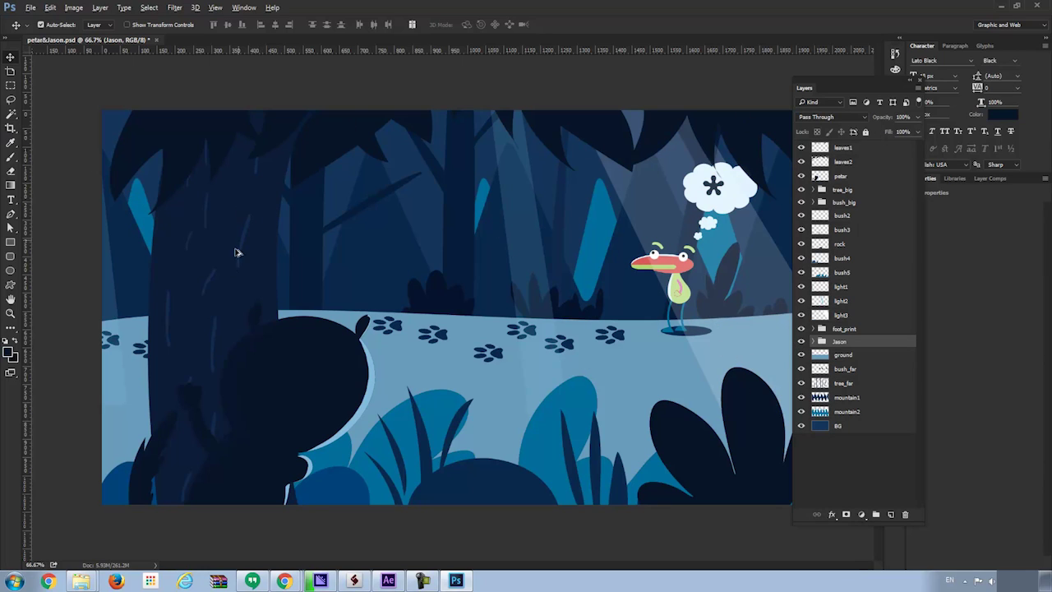
pyautogui.hotkey('ctrl', '-')
pyautogui.hotkey('ctrl', '+')
# Preview the artwork beyond the canvas with the Crop tool, then return to the Move tool.
pyautogui.hotkey('ctrl', '-')
pyautogui.press('c')
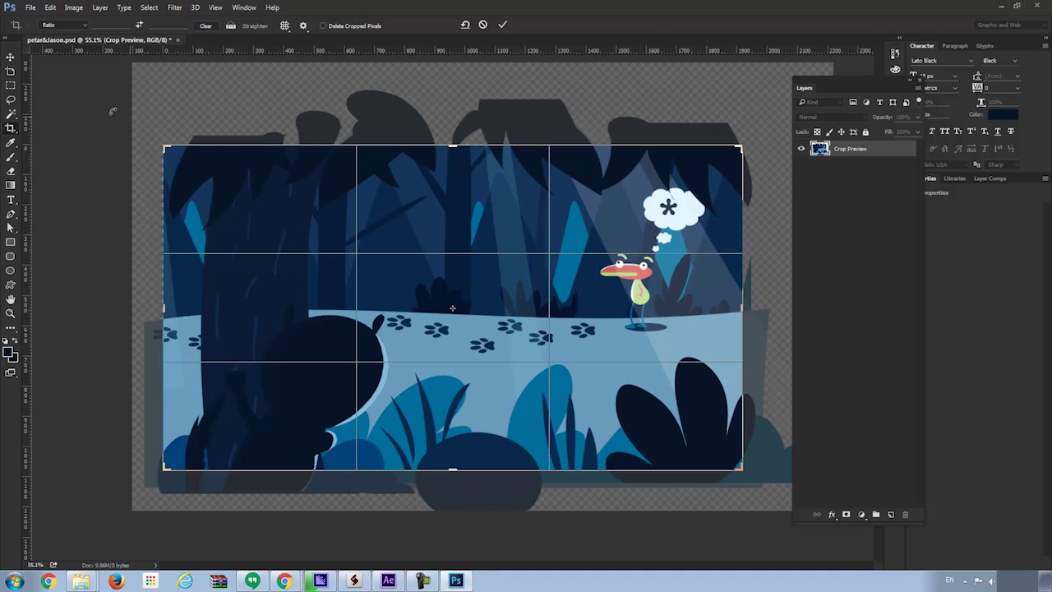
pyautogui.click(11, 58)
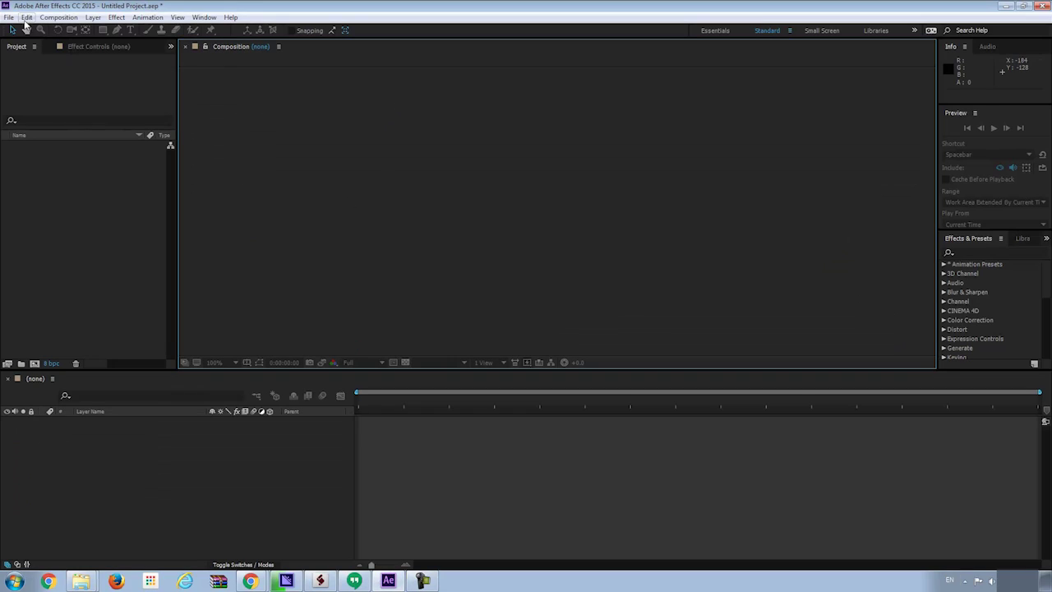
# Enable 'Allow Scripts to Write Files and Access Network' in General preferences.
pyautogui.click(26, 18)
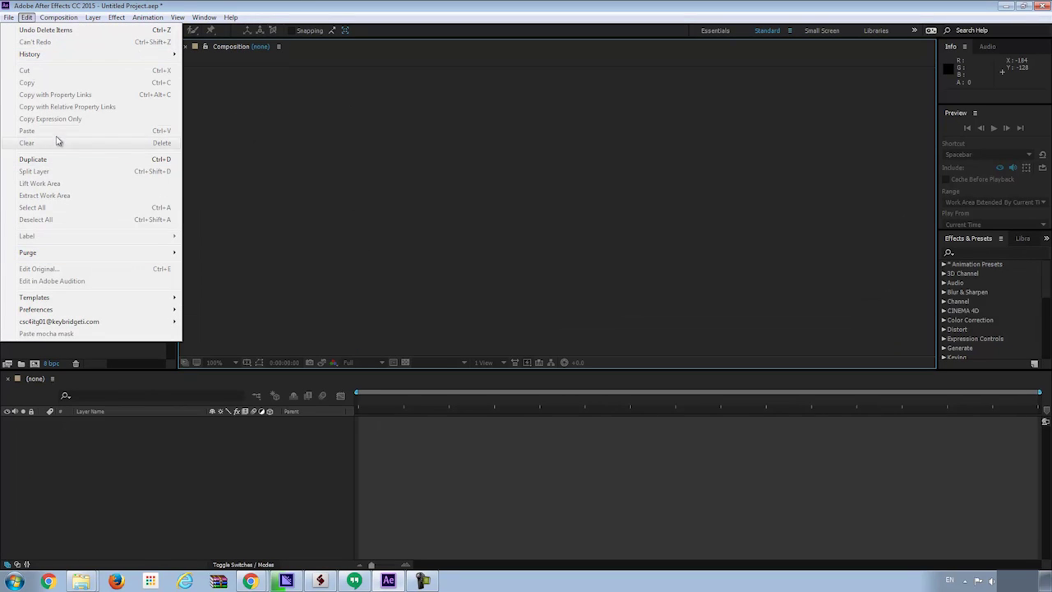
pyautogui.moveTo(74, 309)
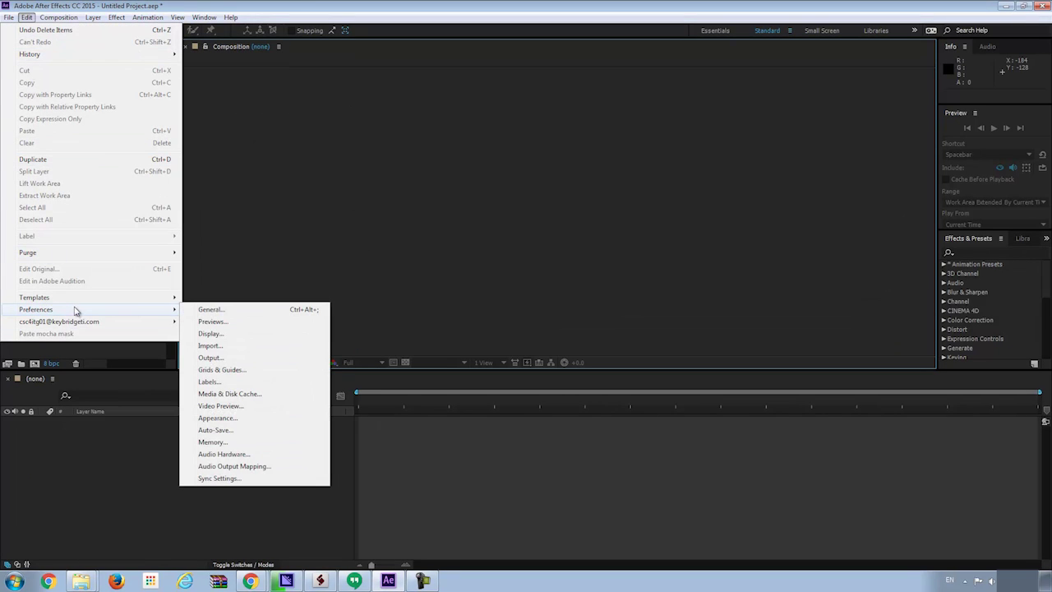
pyautogui.click(210, 310)
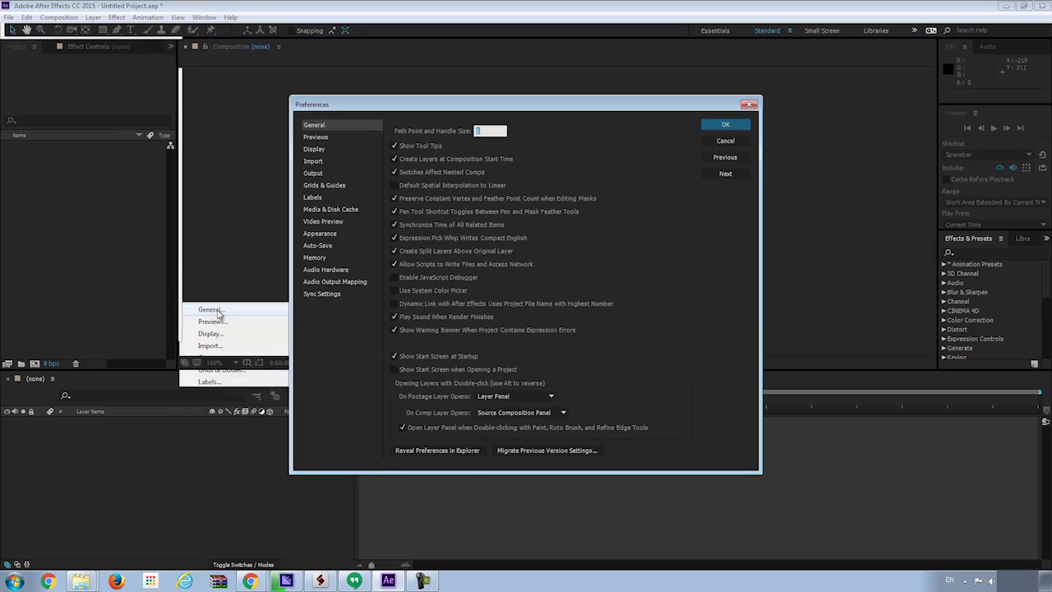
pyautogui.click(393, 264)
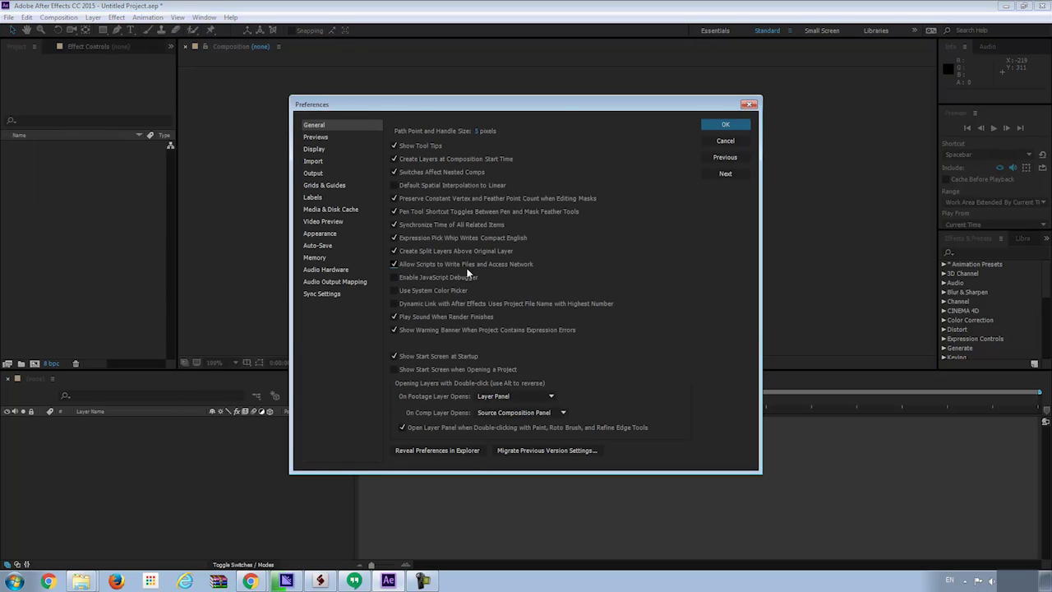
pyautogui.click(725, 124)
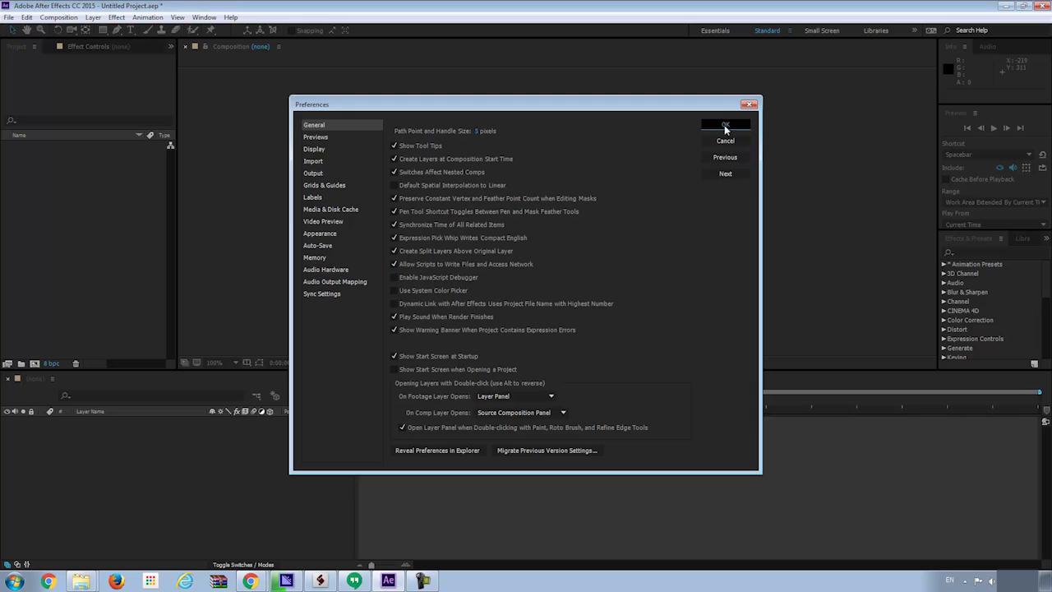
# Open the ParaLight.jsxbin panel from the Window menu.
pyautogui.click(205, 17)
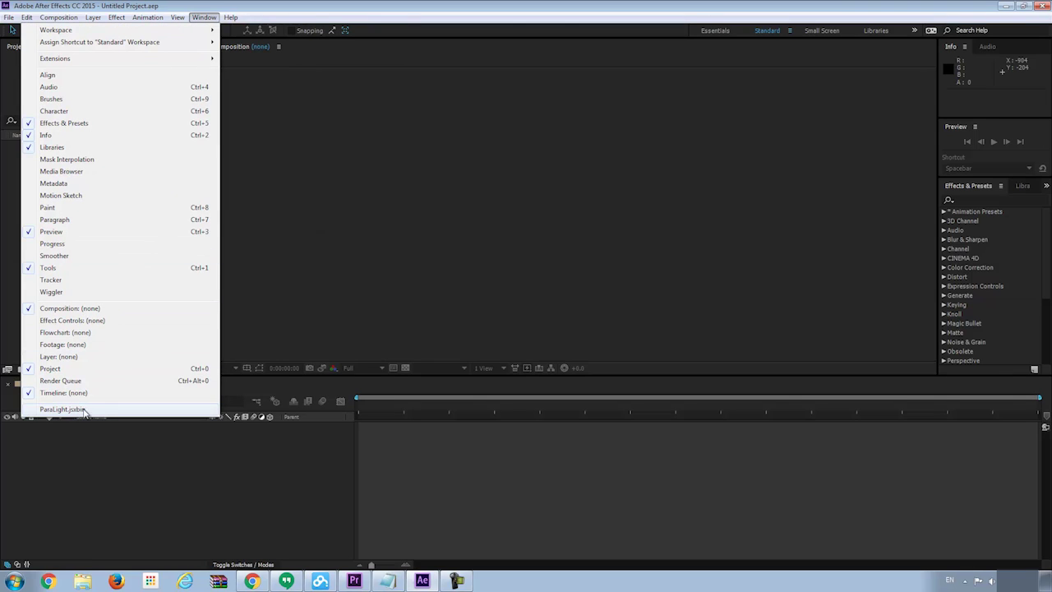
pyautogui.click(138, 409)
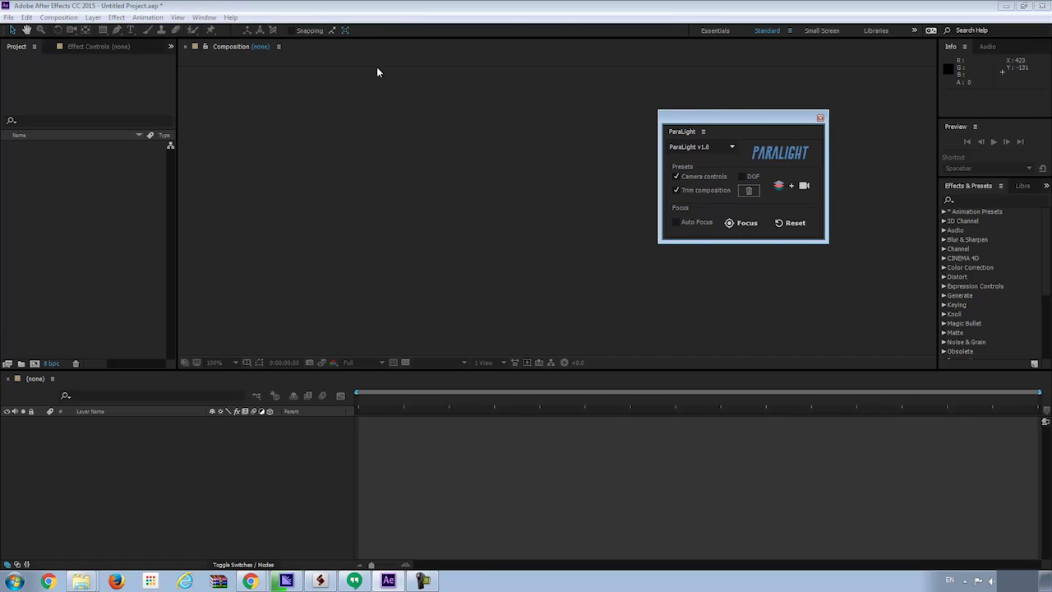
pyautogui.click(10, 18)
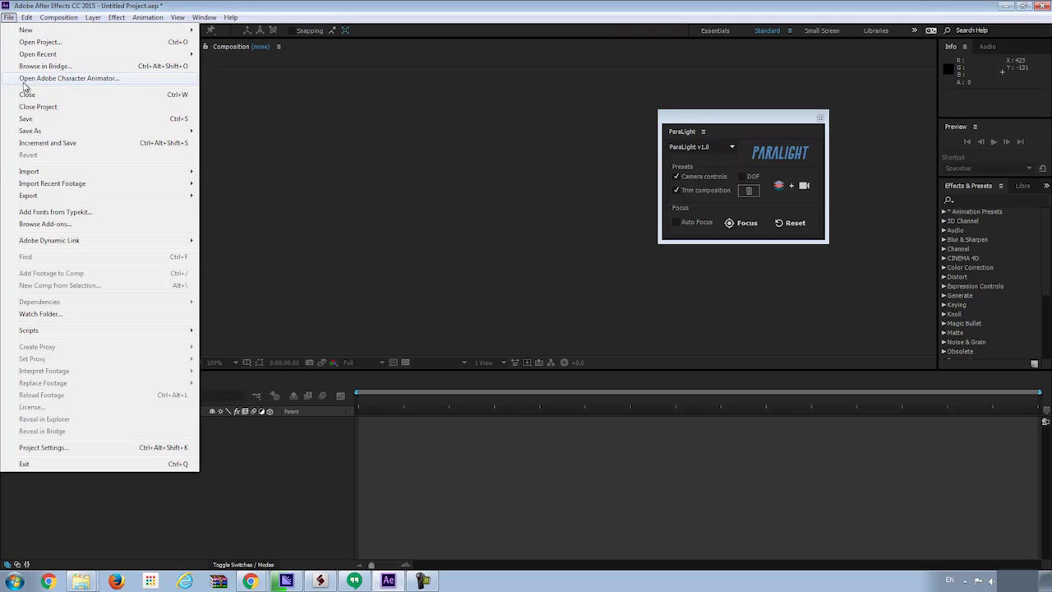
# Import petar&Jason.psd as Composition - Retain Layer Sizes with editable layer styles and open it.
pyautogui.moveTo(35, 171)
pyautogui.click(221, 173)
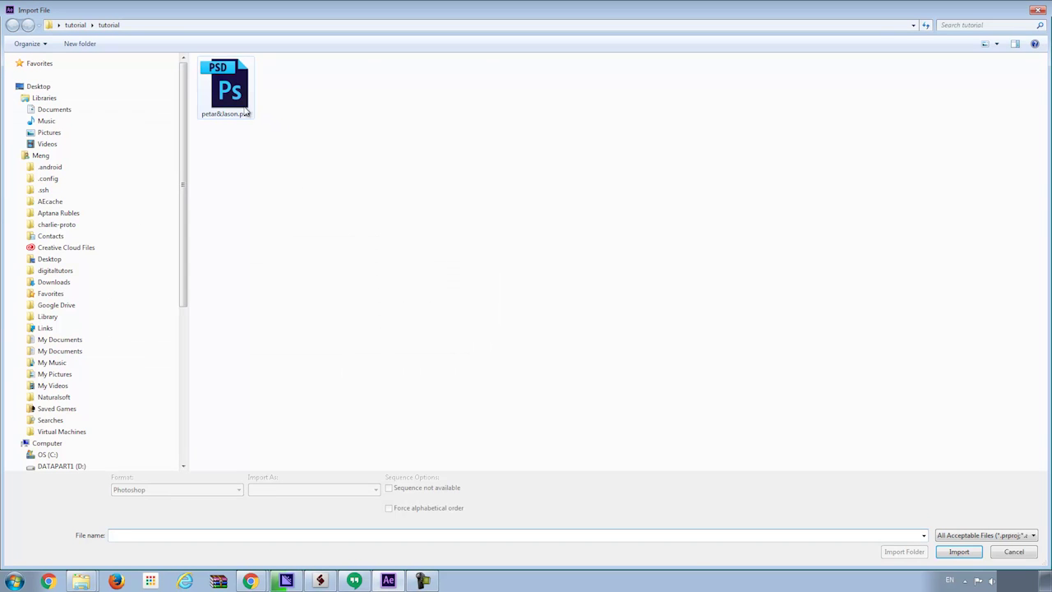
pyautogui.click(234, 105)
pyautogui.scroll(-2, 322, 497)
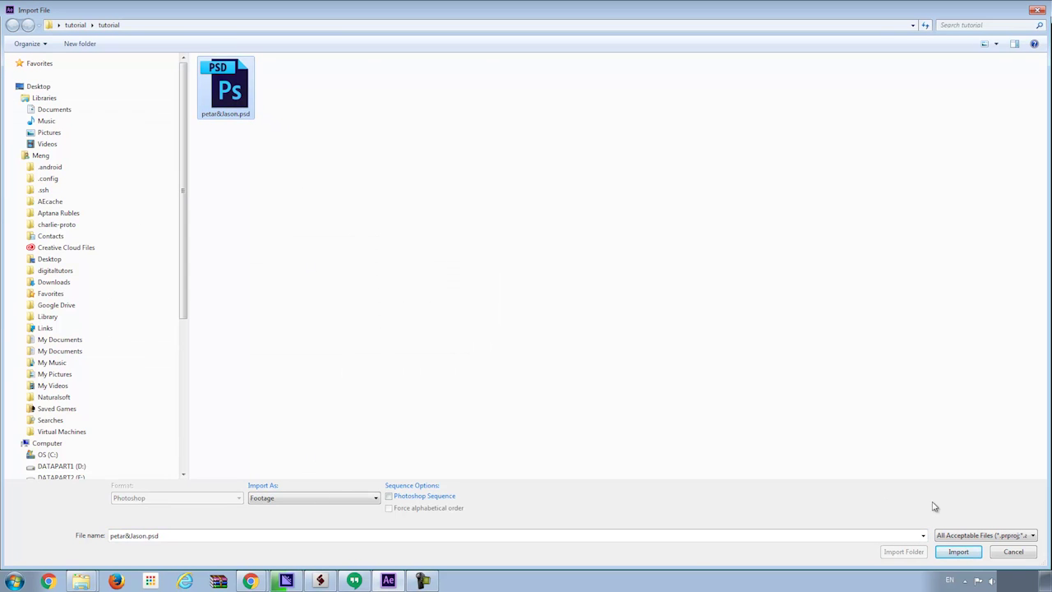
pyautogui.click(958, 551)
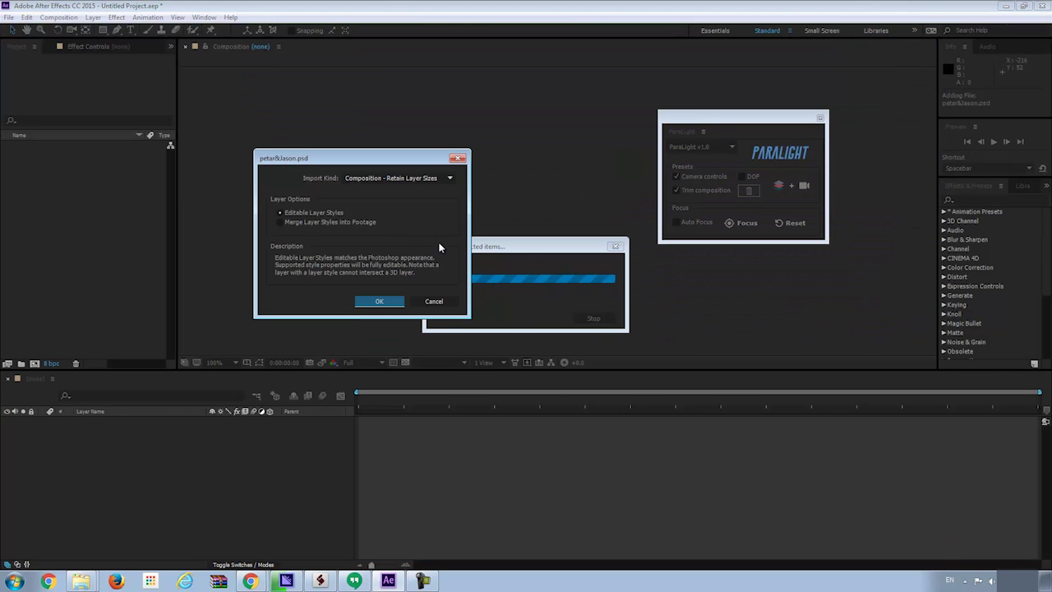
pyautogui.click(405, 182)
pyautogui.click(408, 217)
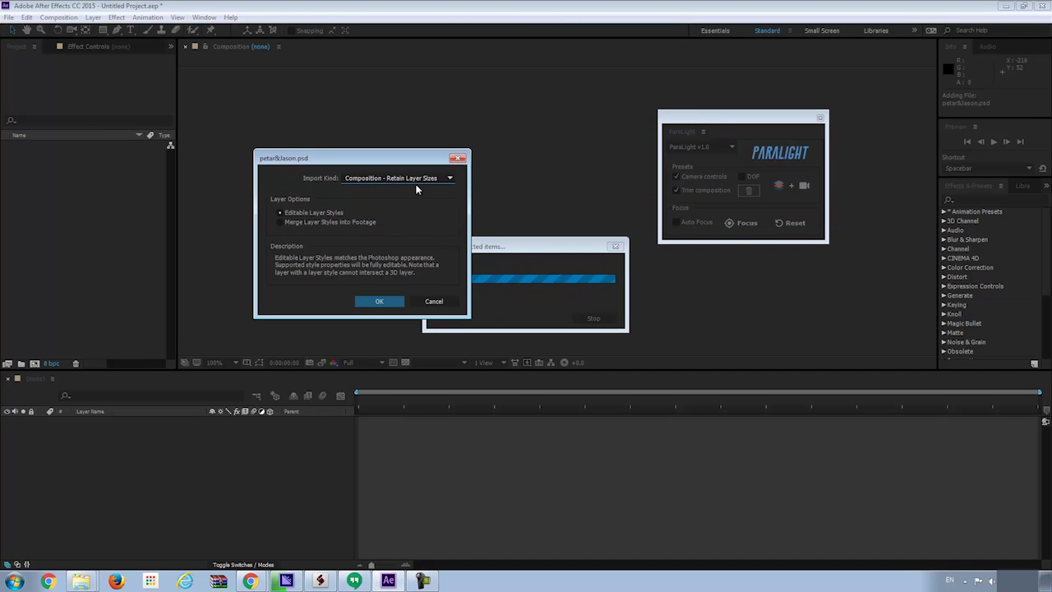
pyautogui.click(391, 306)
pyautogui.click(39, 155)
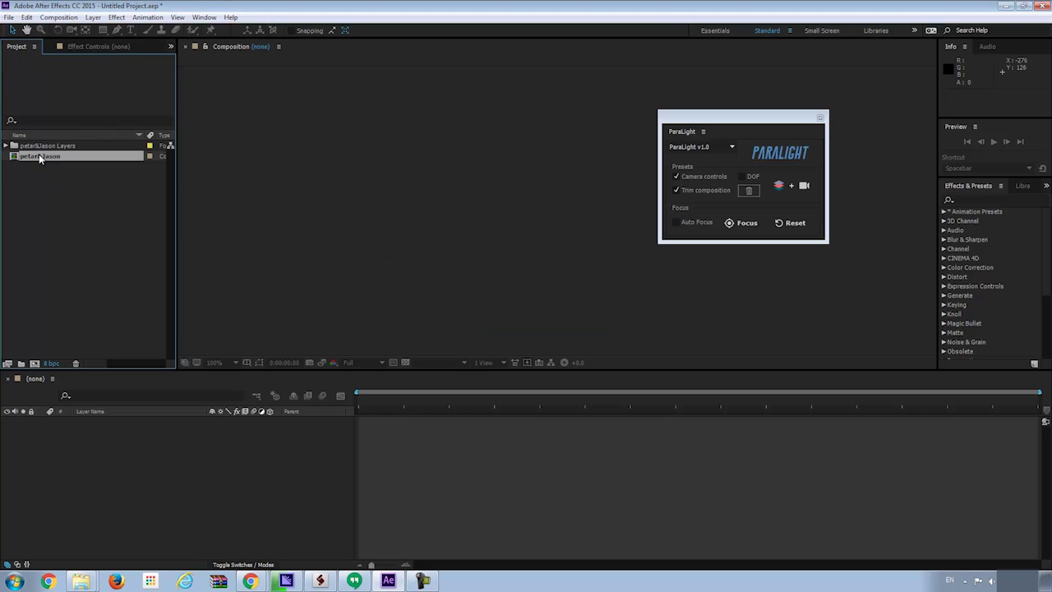
pyautogui.doubleClick(39, 155)
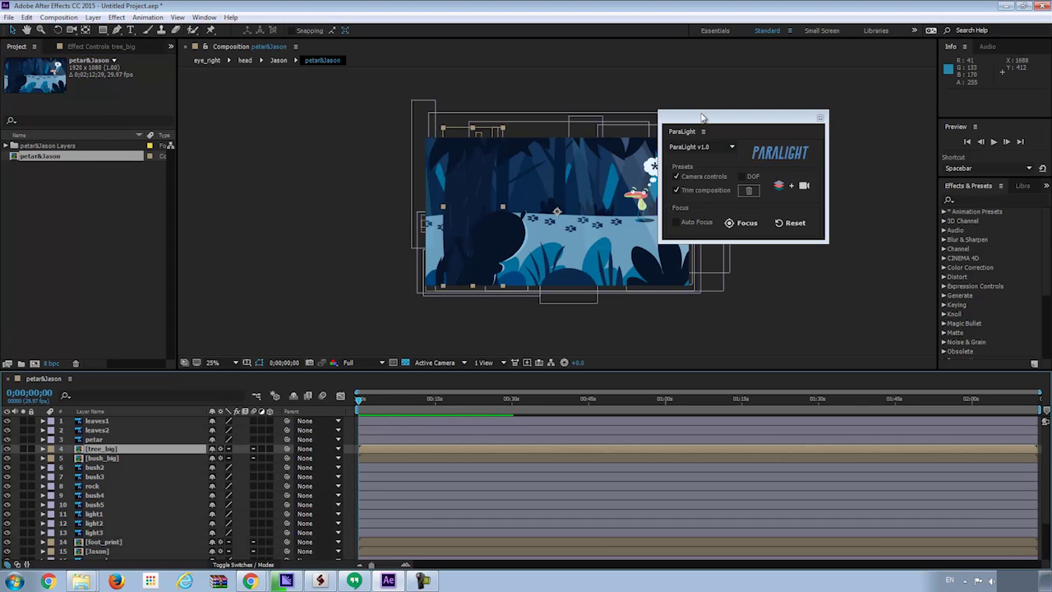
pyautogui.click(516, 399)
pyautogui.moveTo(568, 402); pyautogui.dragTo(374, 415)
pyautogui.moveTo(818, 124); pyautogui.dragTo(283, 171)
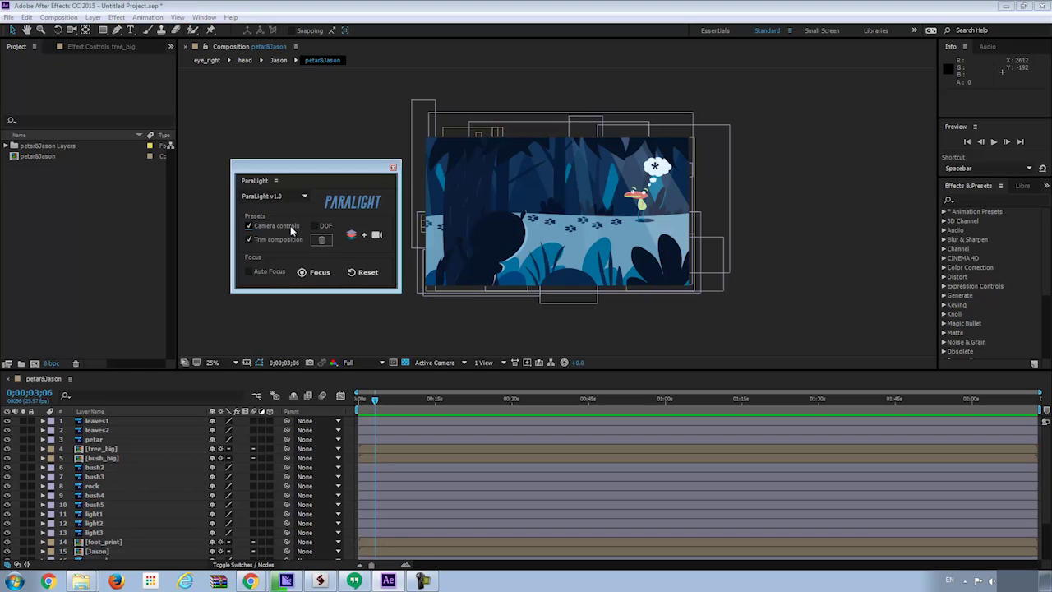
# Tick DOF in ParaLight, select the petar&Jason comp and run the layers+camera rig.
pyautogui.click(317, 228)
pyautogui.click(42, 157)
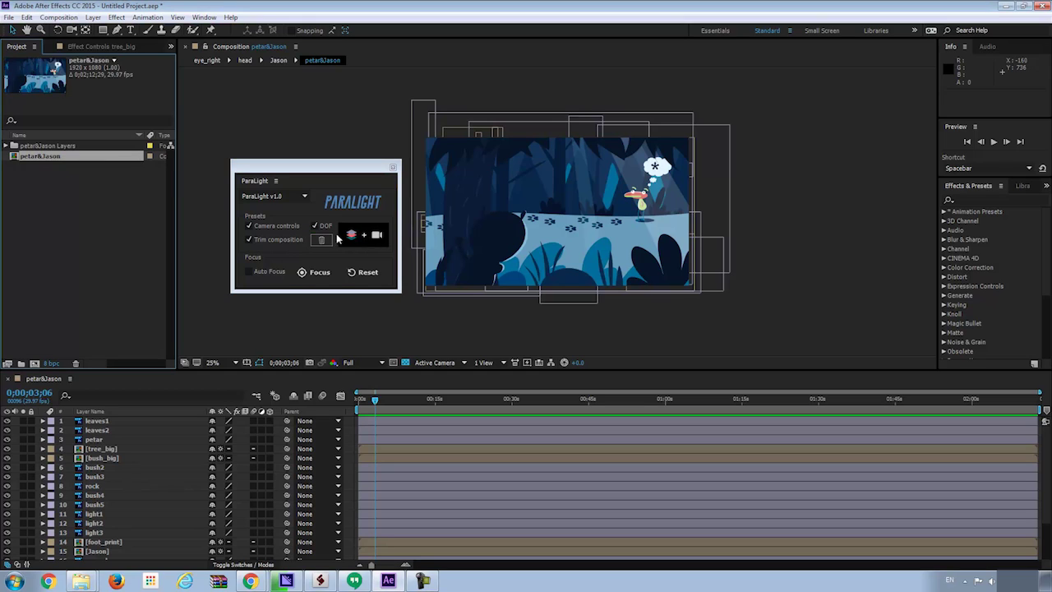
pyautogui.click(59, 188)
pyautogui.click(65, 159)
pyautogui.click(368, 237)
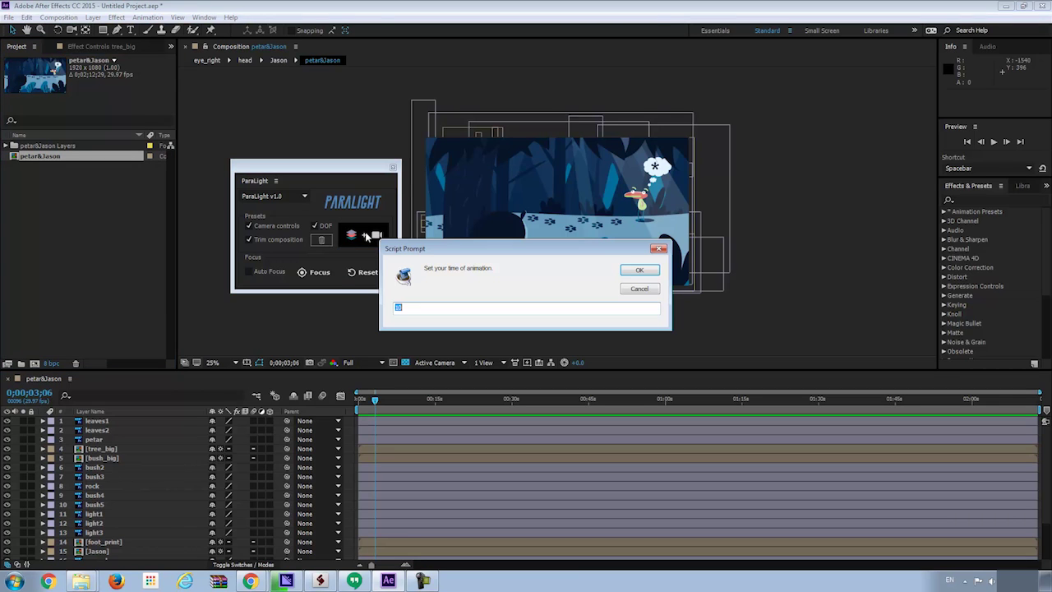
# Accept the 10-second animation time and move the ParaLight panel aside.
pyautogui.click(640, 271)
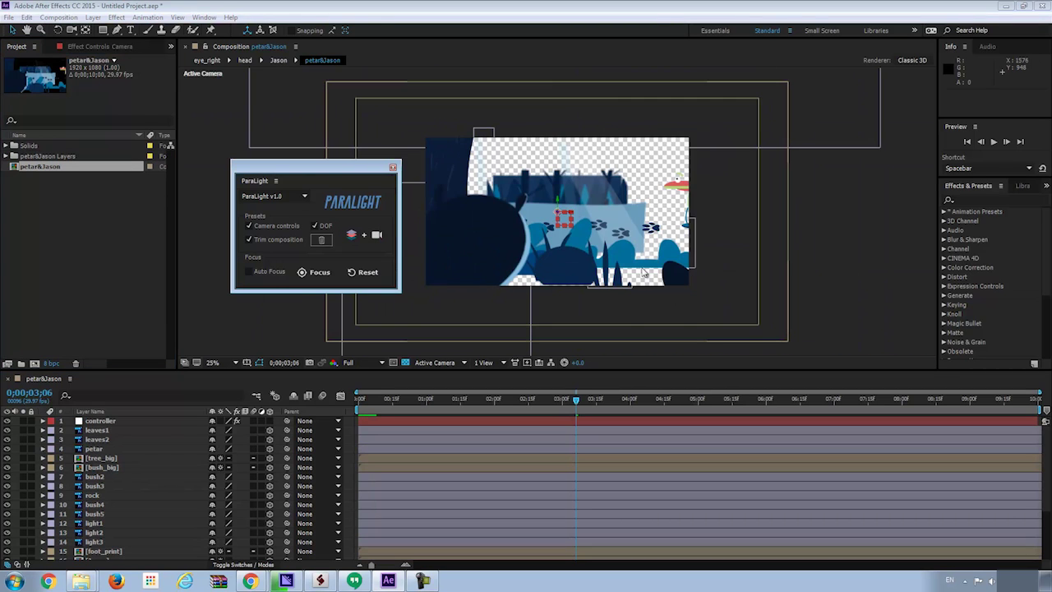
pyautogui.moveTo(329, 167); pyautogui.dragTo(180, 161)
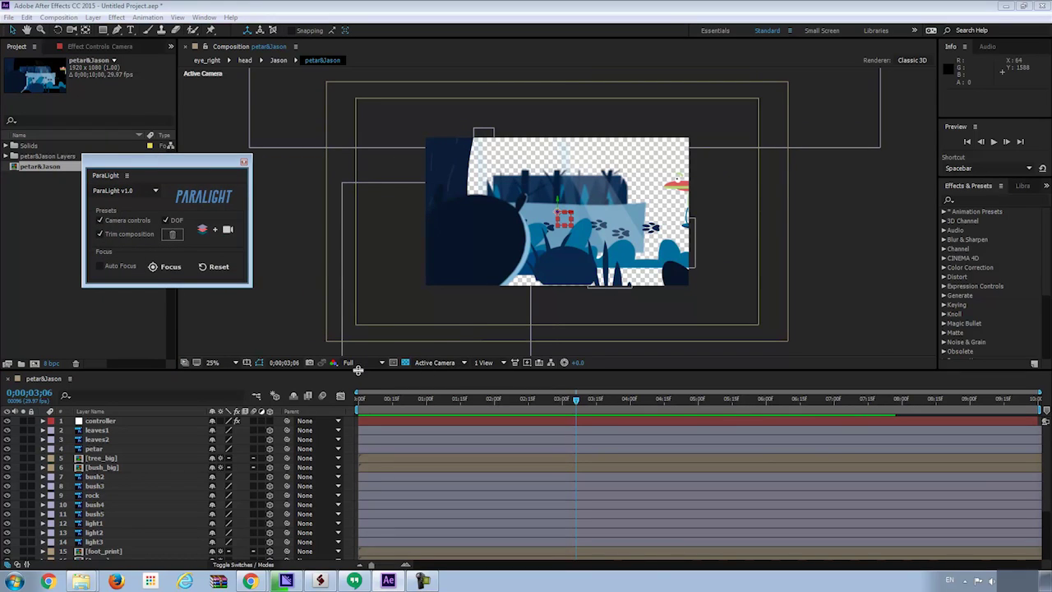
# Switch to Top view, select the controller layer and raise its Offset Strength to 403.
pyautogui.click(446, 367)
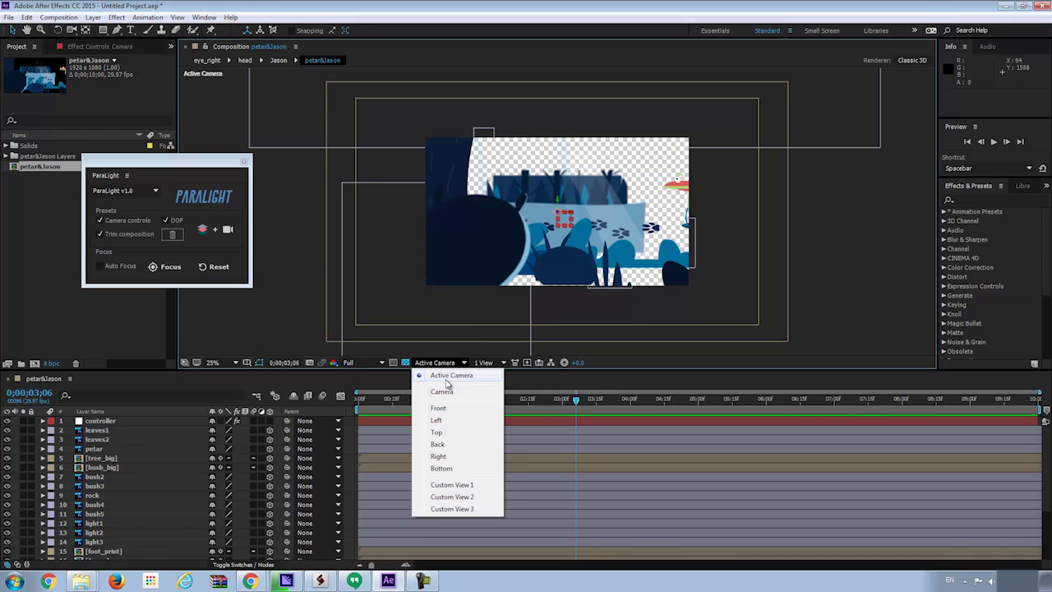
pyautogui.click(454, 433)
pyautogui.scroll(-3, 565, 210)
pyautogui.moveTo(652, 258); pyautogui.dragTo(622, 180)
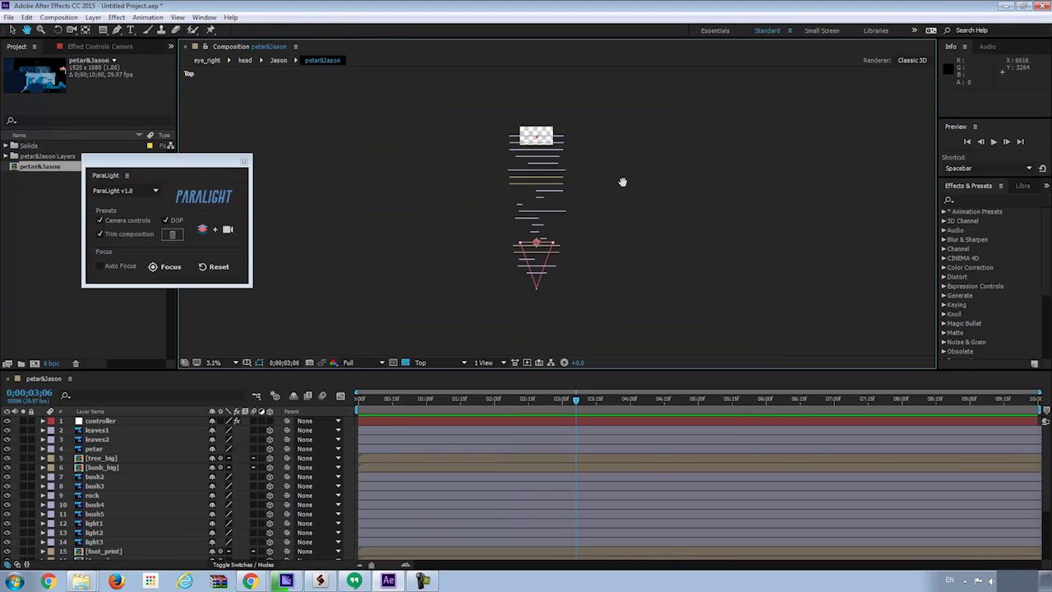
pyautogui.scroll(-1, 562, 187)
pyautogui.click(127, 421)
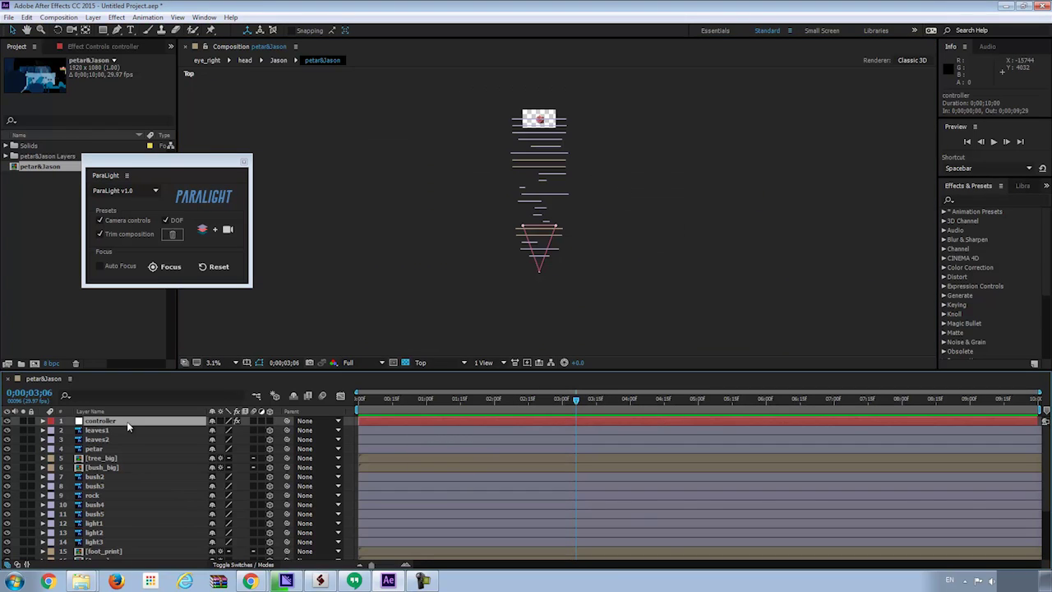
pyautogui.click(94, 48)
pyautogui.moveTo(175, 160); pyautogui.dragTo(825, 109)
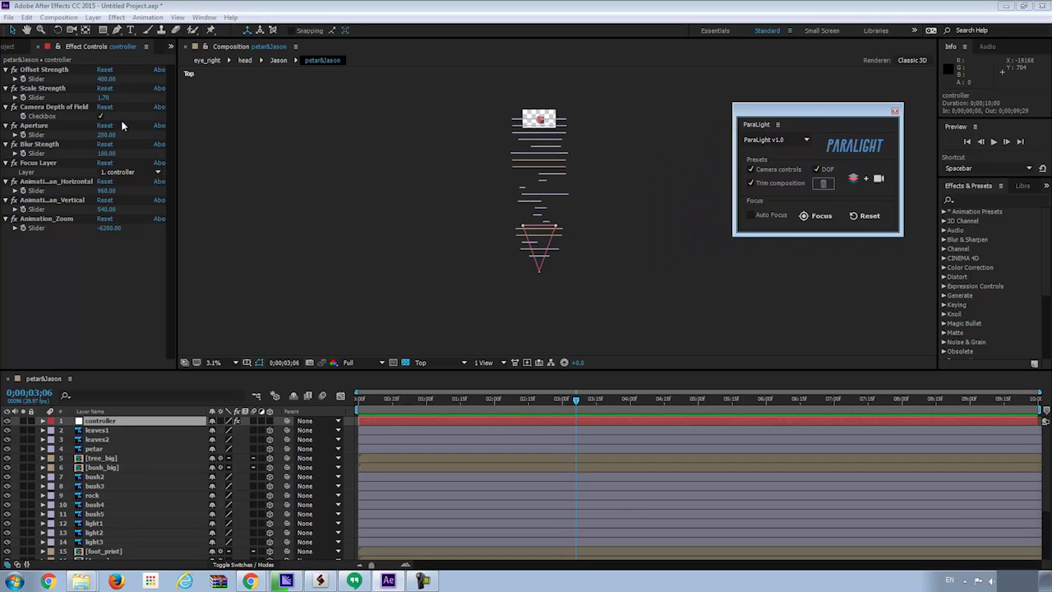
pyautogui.moveTo(102, 79); pyautogui.dragTo(76, 107)
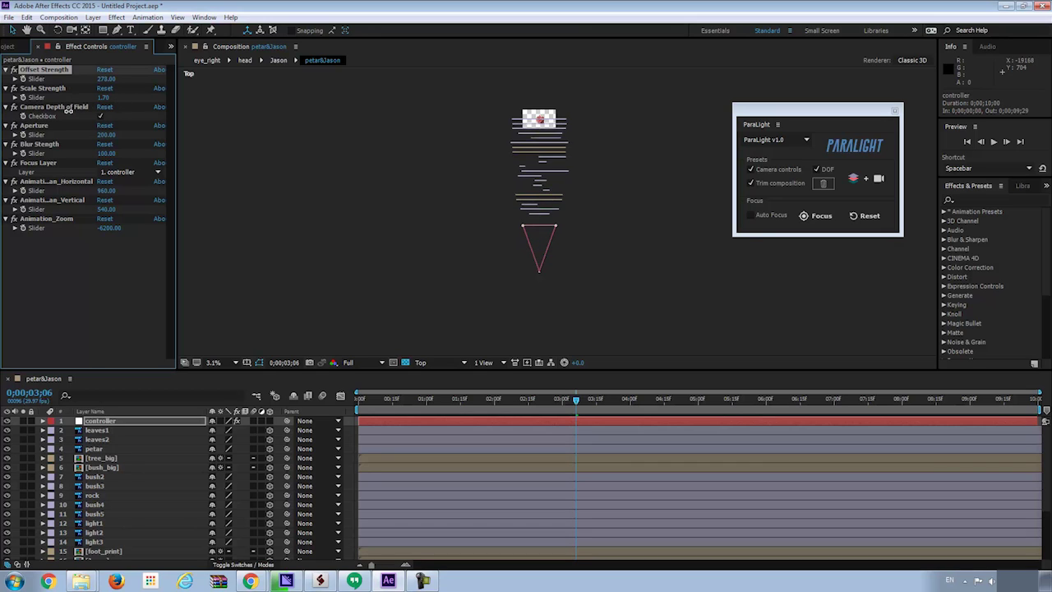
pyautogui.moveTo(69, 110); pyautogui.dragTo(108, 194)
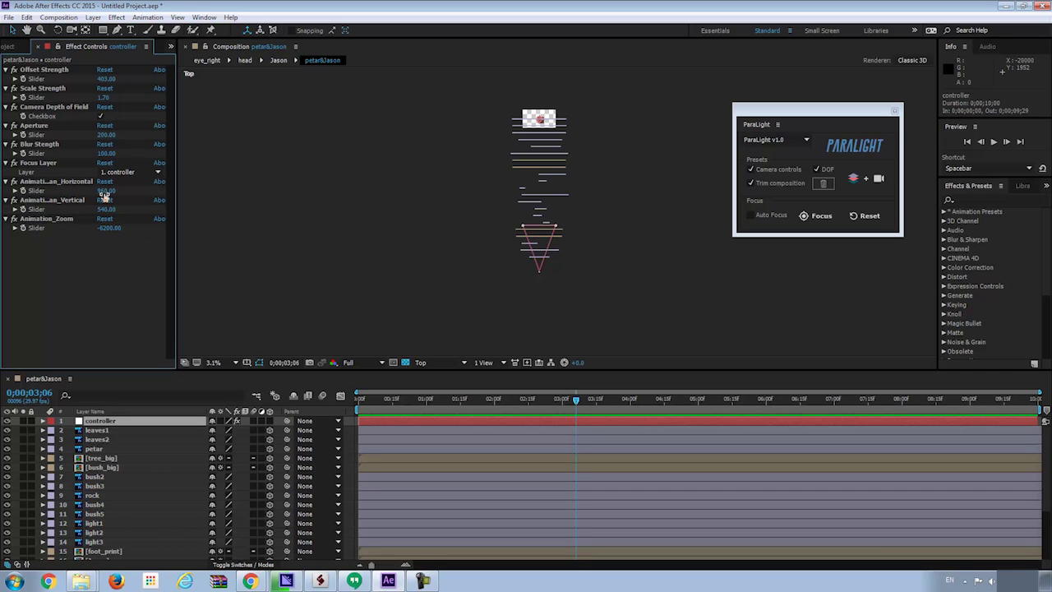
# Test Animation_Horizontal, Vertical and Zoom sliders, undoing each back to 960, 540 and -6200.
pyautogui.moveTo(105, 193); pyautogui.dragTo(121, 193)
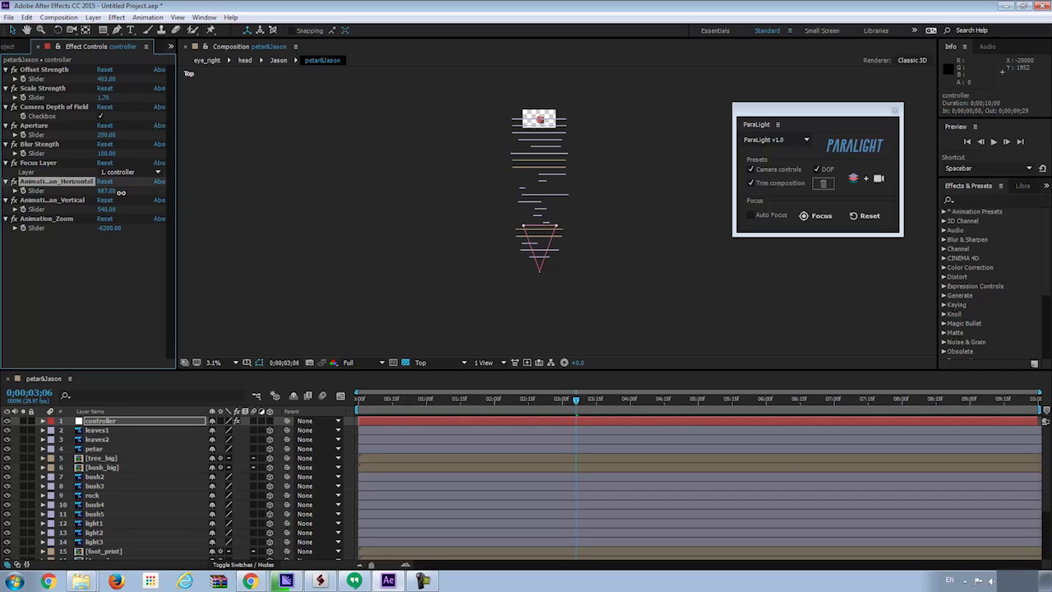
pyautogui.moveTo(224, 195); pyautogui.dragTo(232, 214)
pyautogui.click(148, 249)
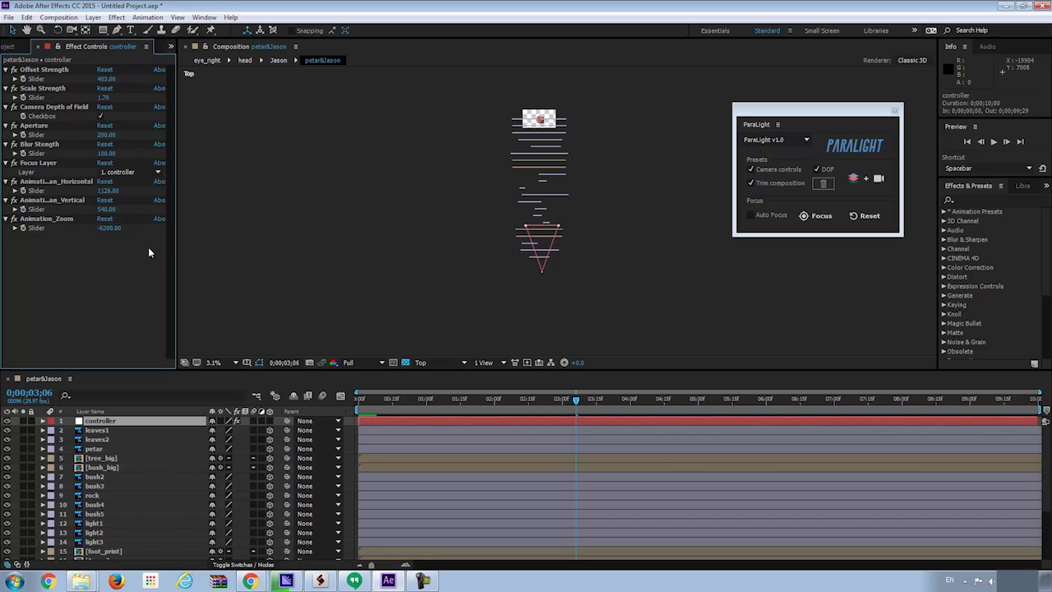
pyautogui.hotkey('ctrl', 'z')
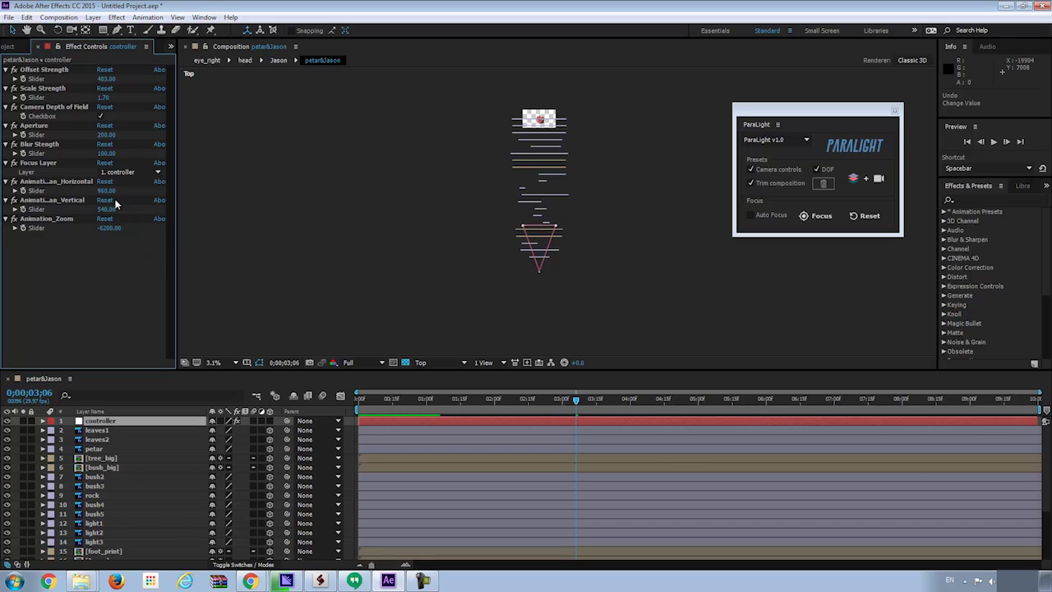
pyautogui.moveTo(104, 210); pyautogui.dragTo(143, 210)
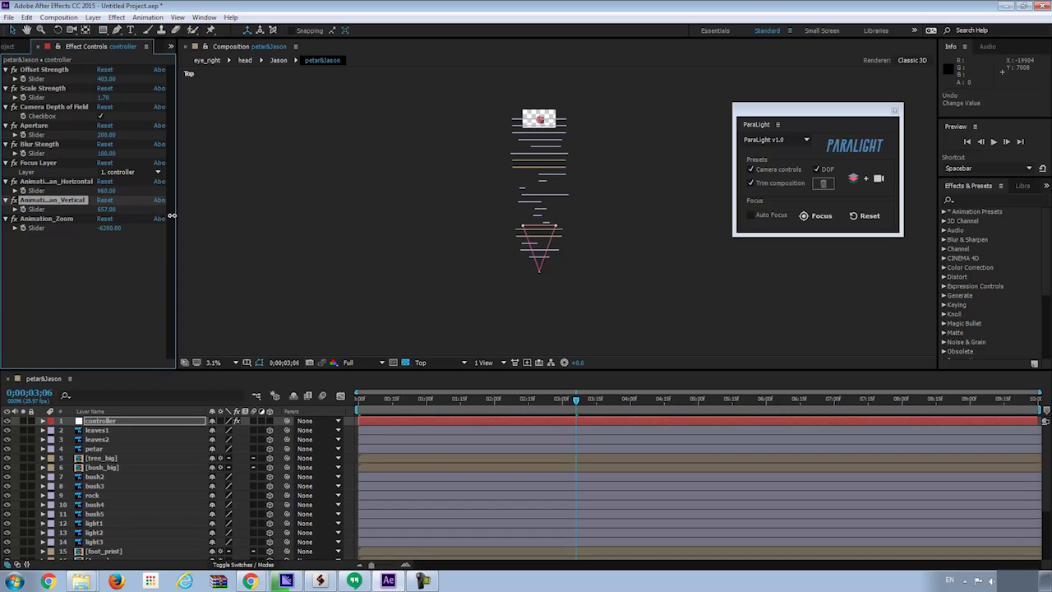
pyautogui.hotkey('ctrl', 'z')
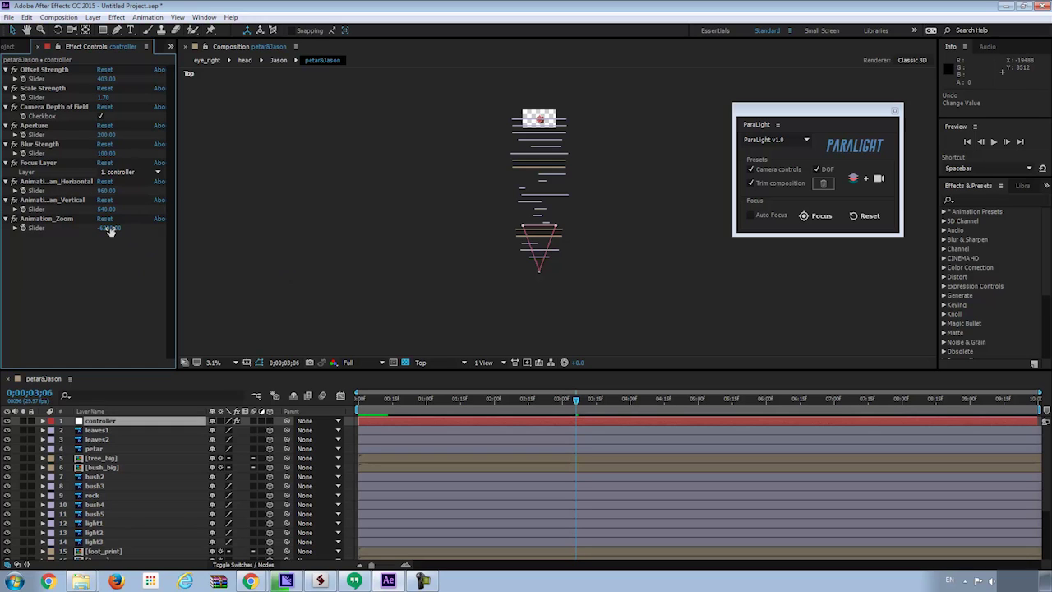
pyautogui.moveTo(110, 229); pyautogui.dragTo(772, 201)
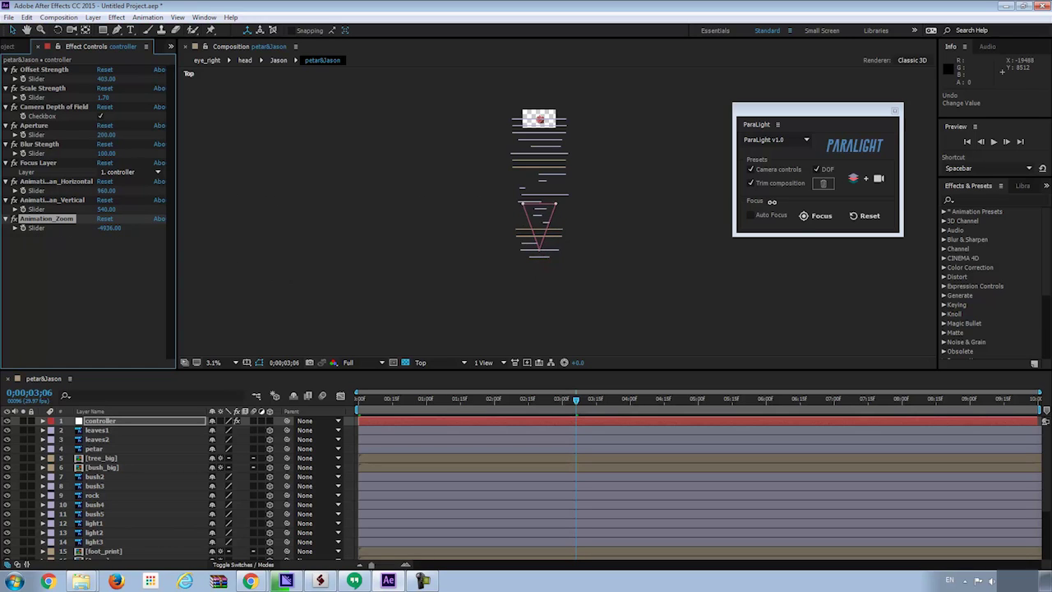
pyautogui.hotkey('ctrl', 'z')
pyautogui.click(449, 362)
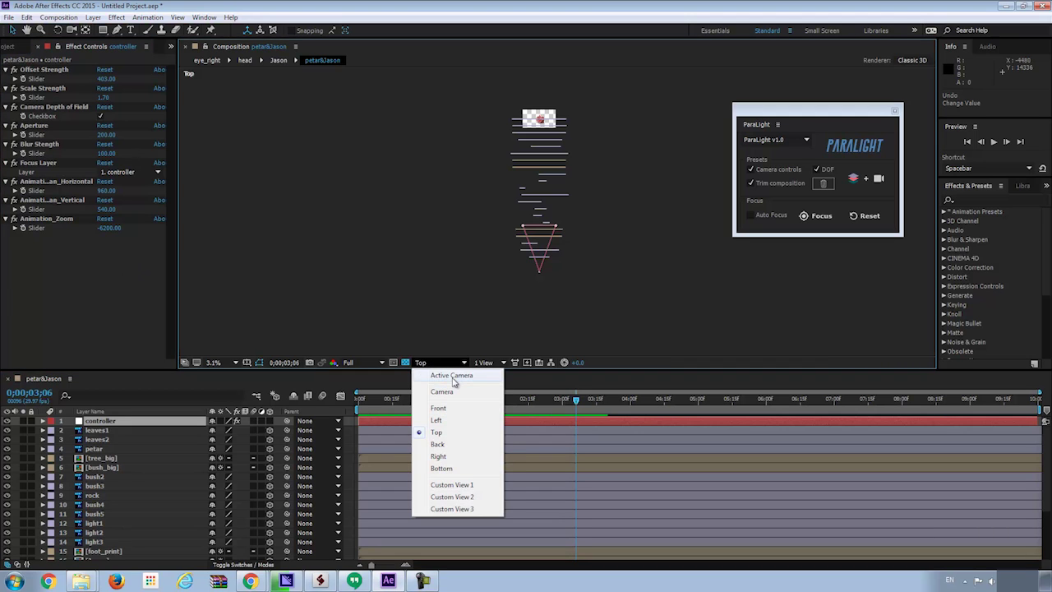
# Switch the viewer to Active Camera and zoom in on the forest scene.
pyautogui.click(453, 376)
pyautogui.scroll(3, 571, 161)
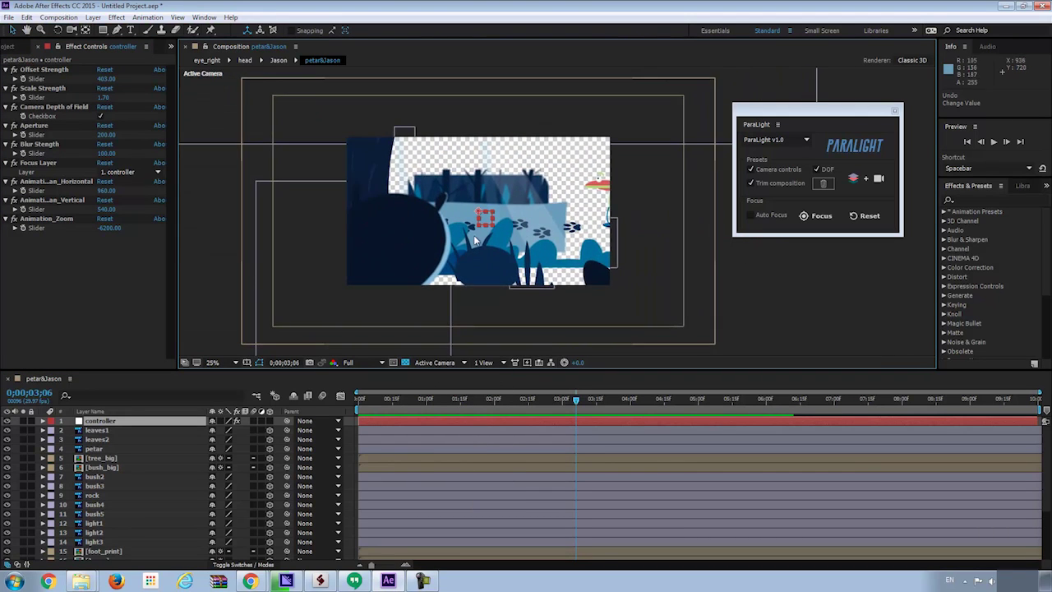
pyautogui.scroll(2, 474, 240)
# Inspect the Camera Depth of Field effect and shift the ParaLight panel slightly right.
pyautogui.click(100, 116)
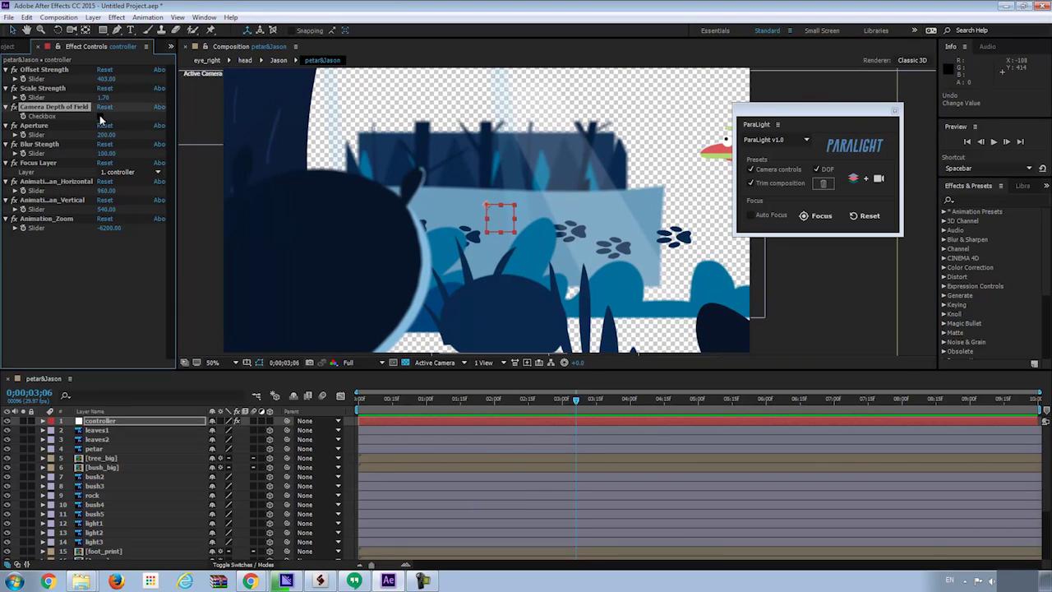
pyautogui.scroll(-2, 526, 204)
pyautogui.scroll(2, 532, 207)
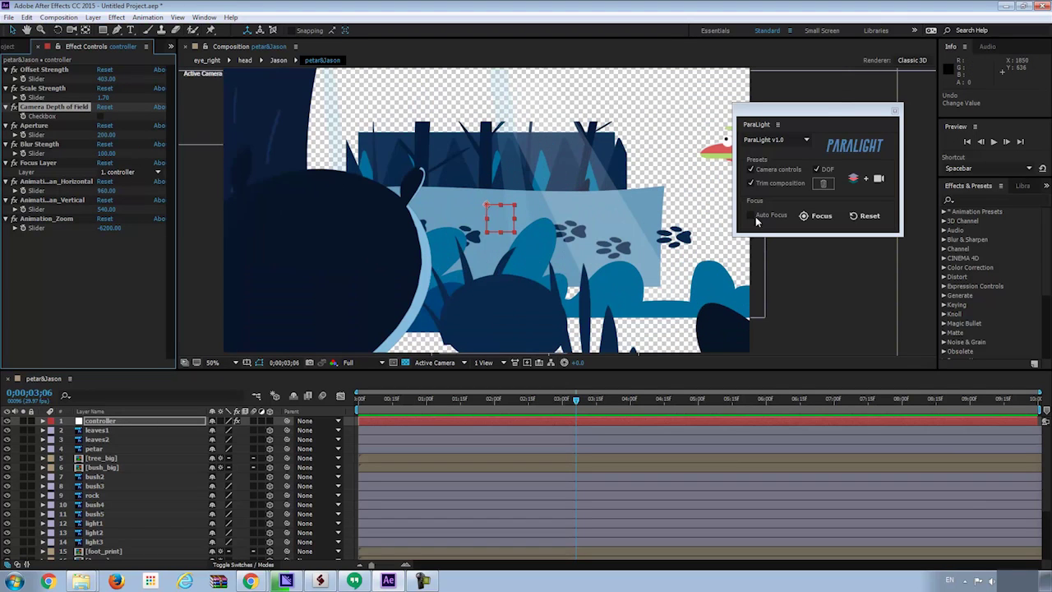
pyautogui.moveTo(776, 125); pyautogui.dragTo(819, 126)
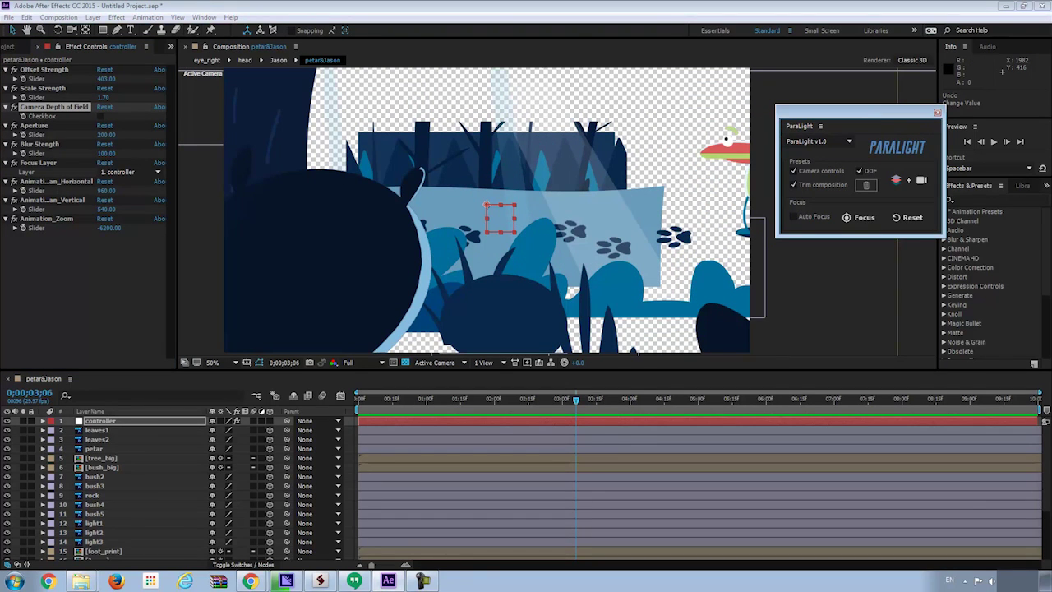
pyautogui.moveTo(363, 145); pyautogui.dragTo(432, 202)
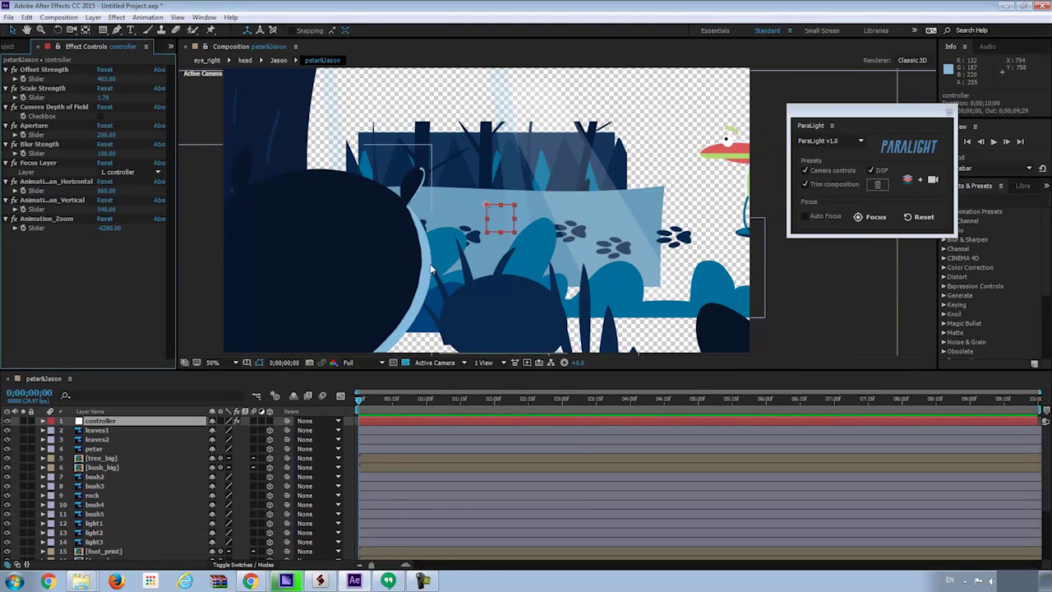
pyautogui.moveTo(431, 269); pyautogui.dragTo(433, 270)
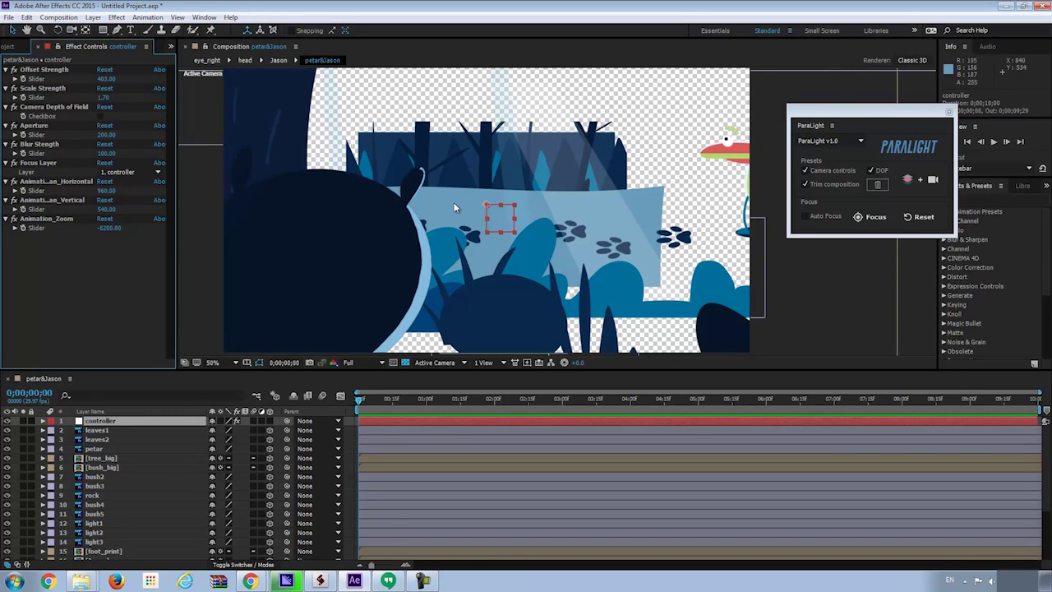
pyautogui.scroll(-2, 455, 207)
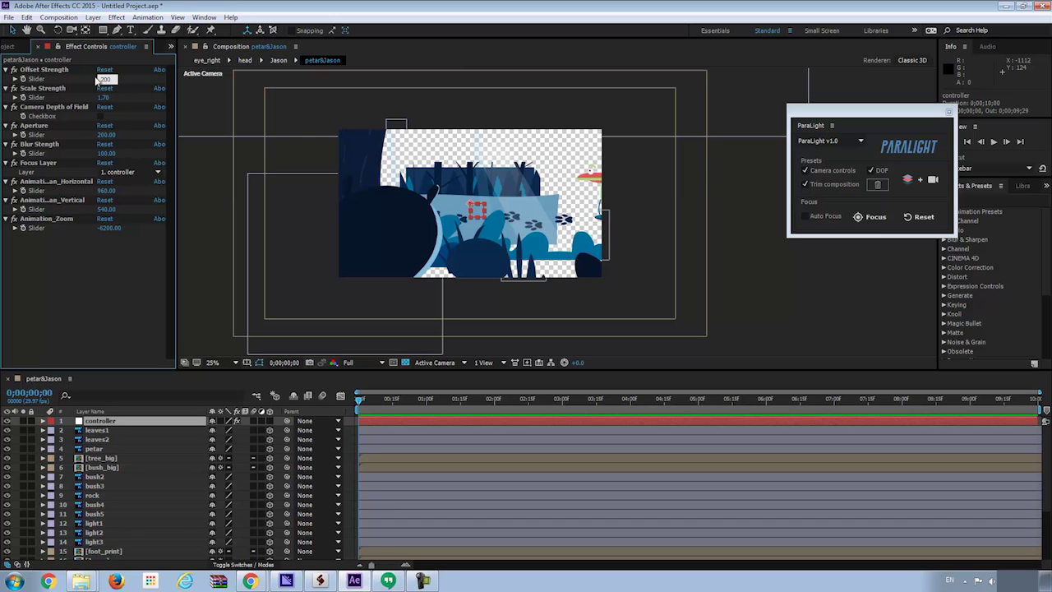
# Commit the controller's Offset Strength at 200 and deselect the controller layer.
pyautogui.click(118, 257)
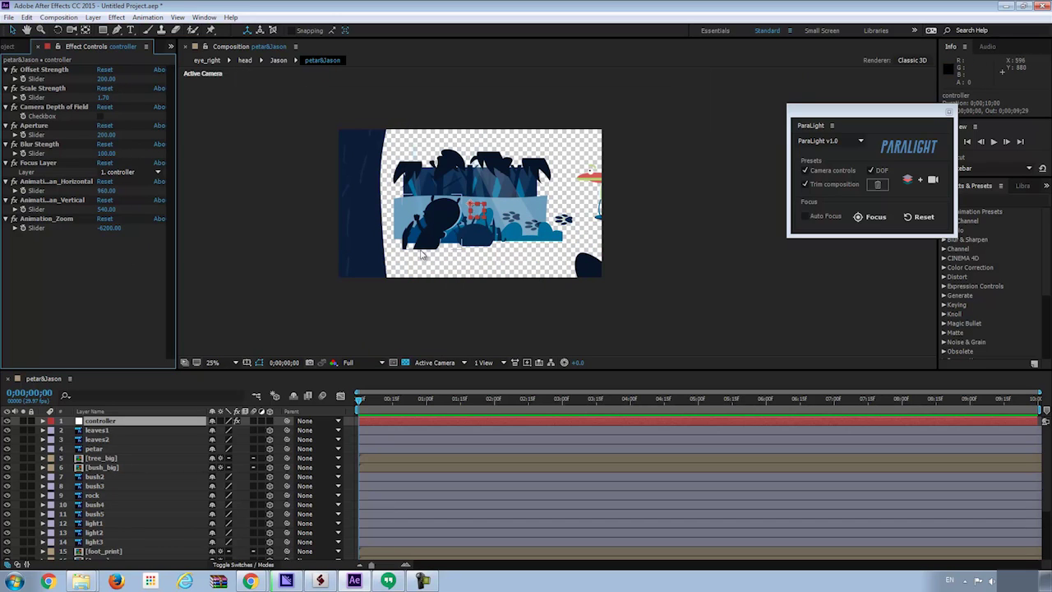
pyautogui.click(440, 298)
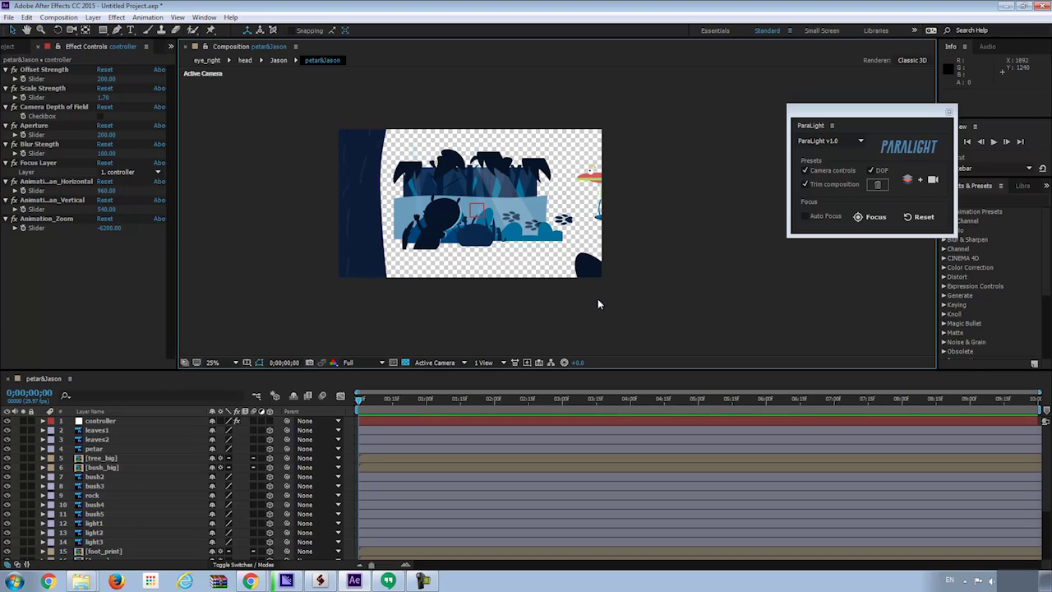
pyautogui.scroll(2, 498, 261)
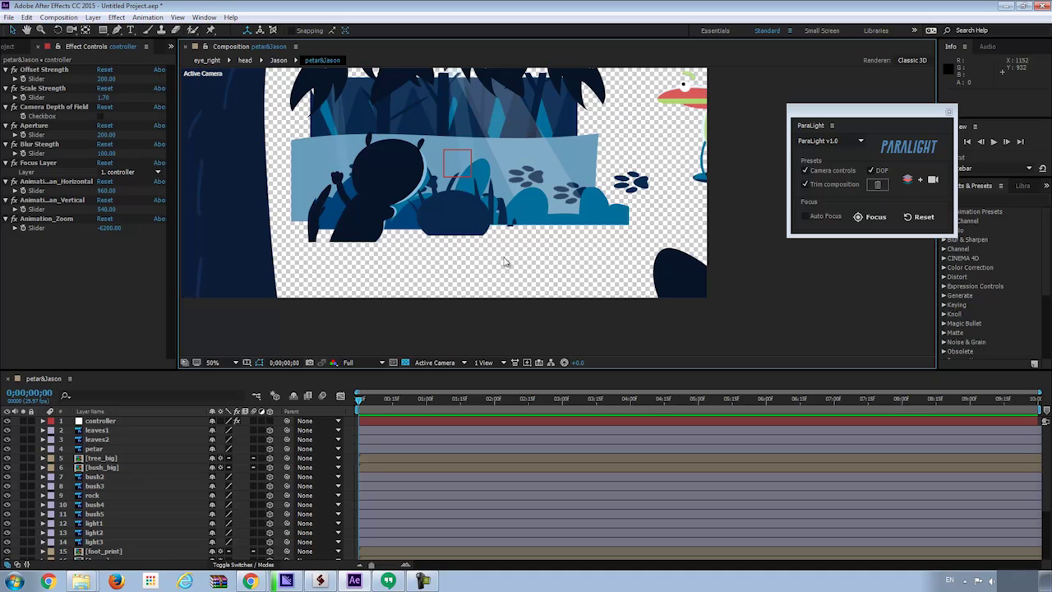
# Scrub the controller's Animation_Zoom to about -3847 to push the camera into the forest.
pyautogui.scroll(-2, 505, 262)
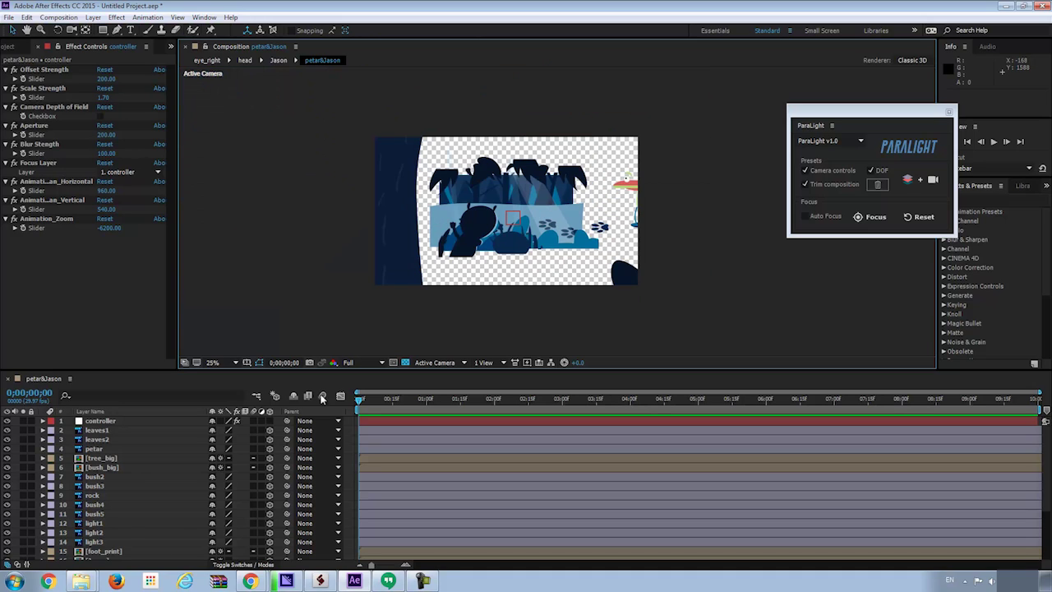
pyautogui.scroll(-2, 229, 468)
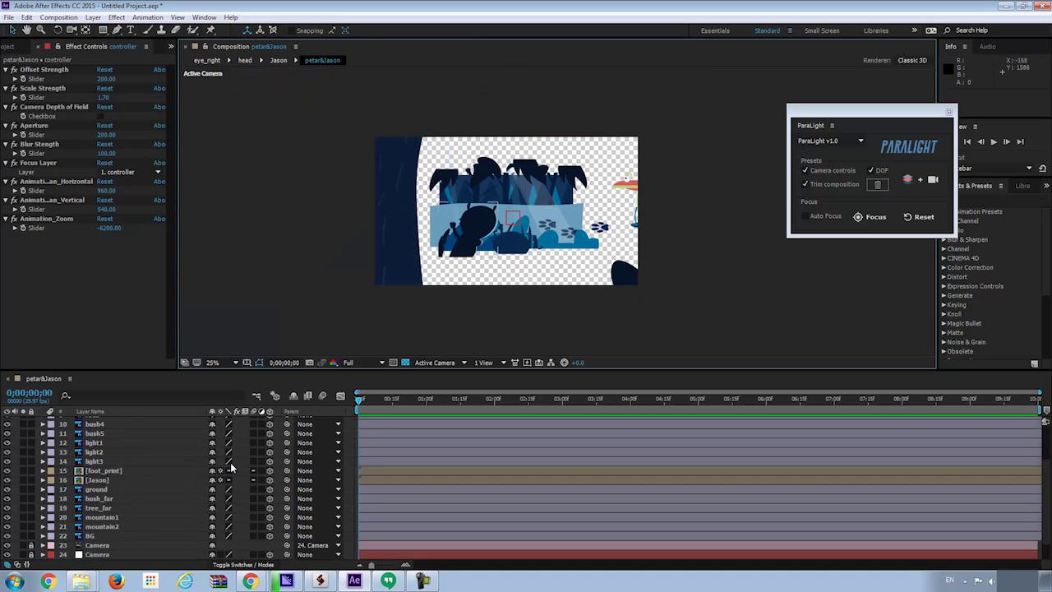
pyautogui.scroll(2, 220, 466)
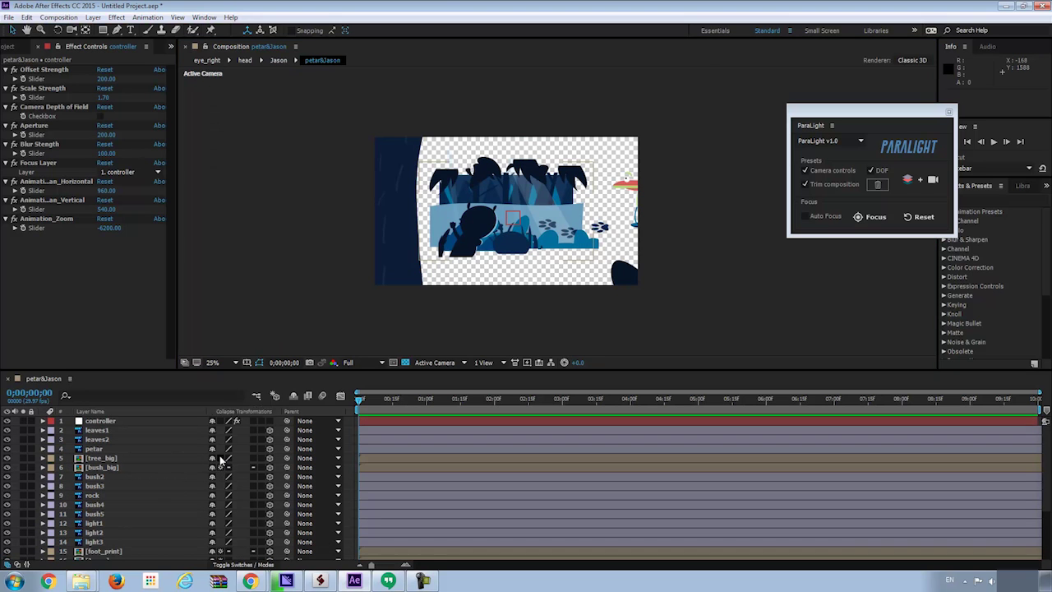
pyautogui.scroll(-3, 221, 469)
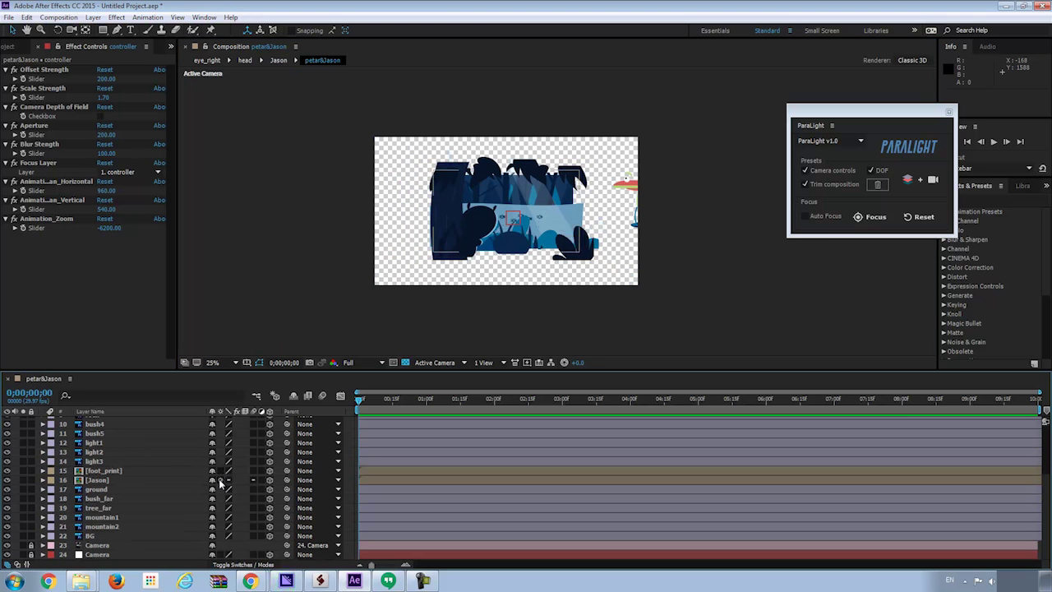
pyautogui.scroll(4, 504, 225)
pyautogui.scroll(-3, 504, 224)
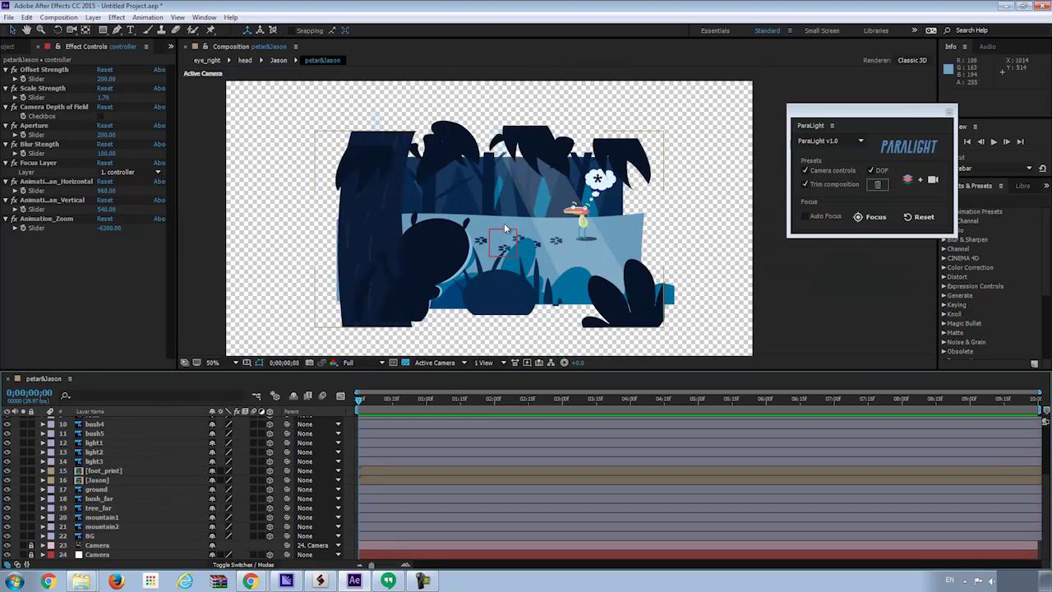
pyautogui.scroll(1, 477, 249)
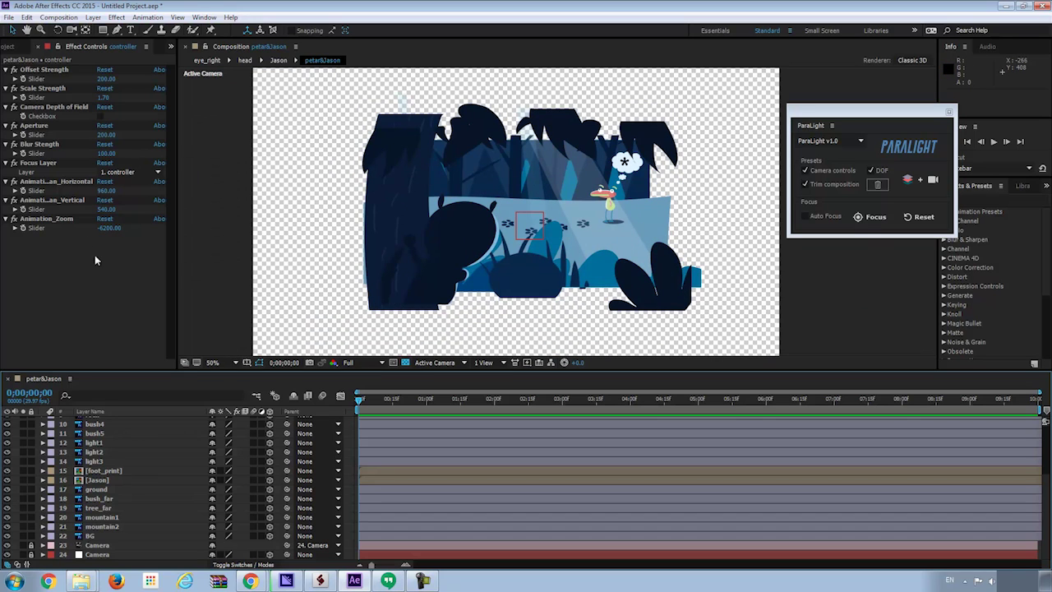
pyautogui.moveTo(111, 228); pyautogui.dragTo(164, 228)
pyautogui.scroll(-2, 700, 266)
pyautogui.scroll(1, 700, 266)
# Select the controller layer and nudge Offset Strength to about 201.8.
pyautogui.scroll(-1, 630, 269)
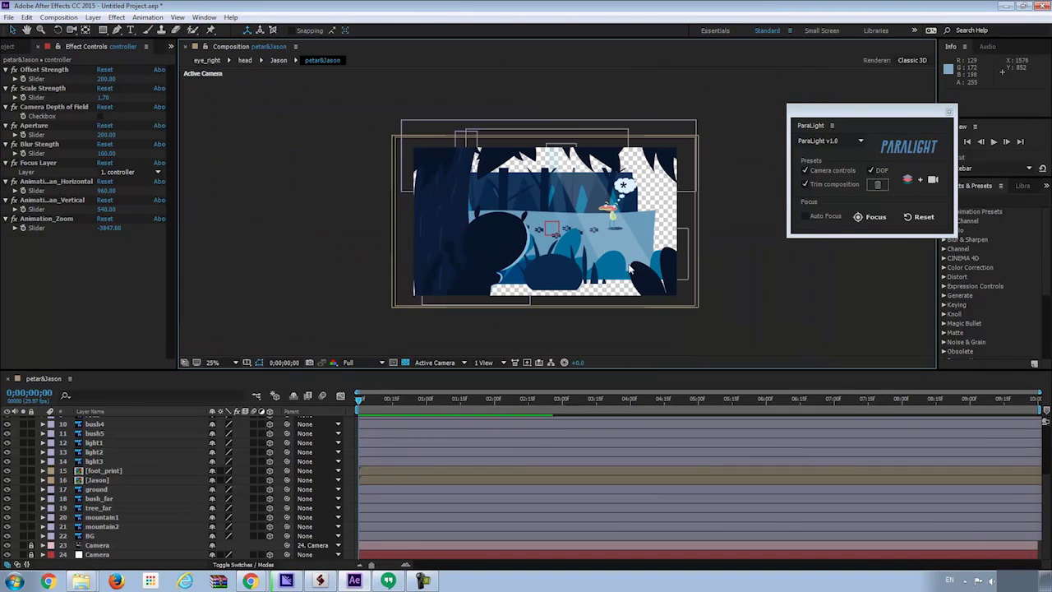
pyautogui.scroll(2, 578, 273)
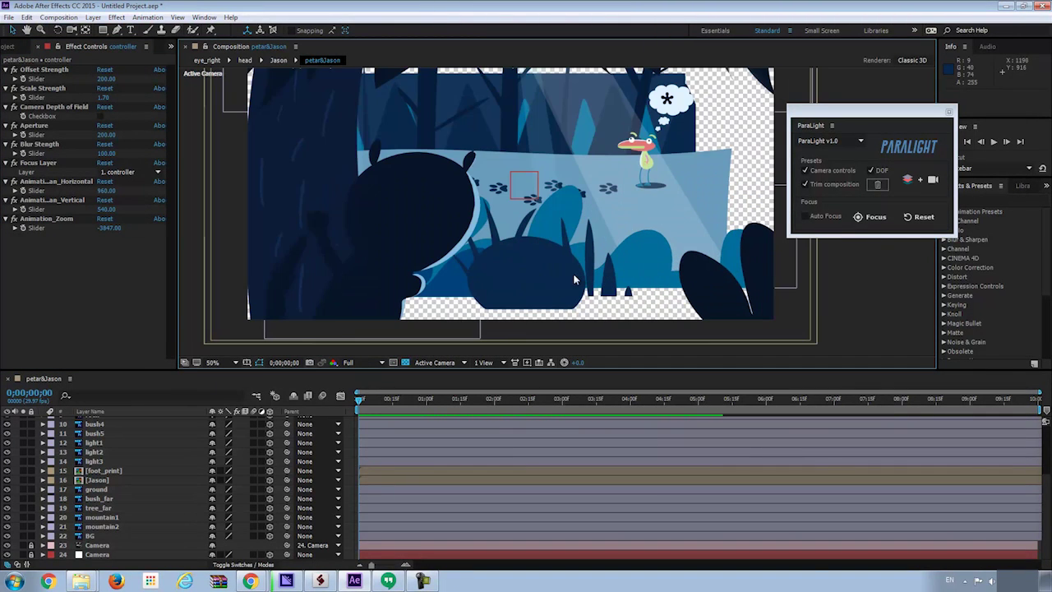
pyautogui.click(377, 246)
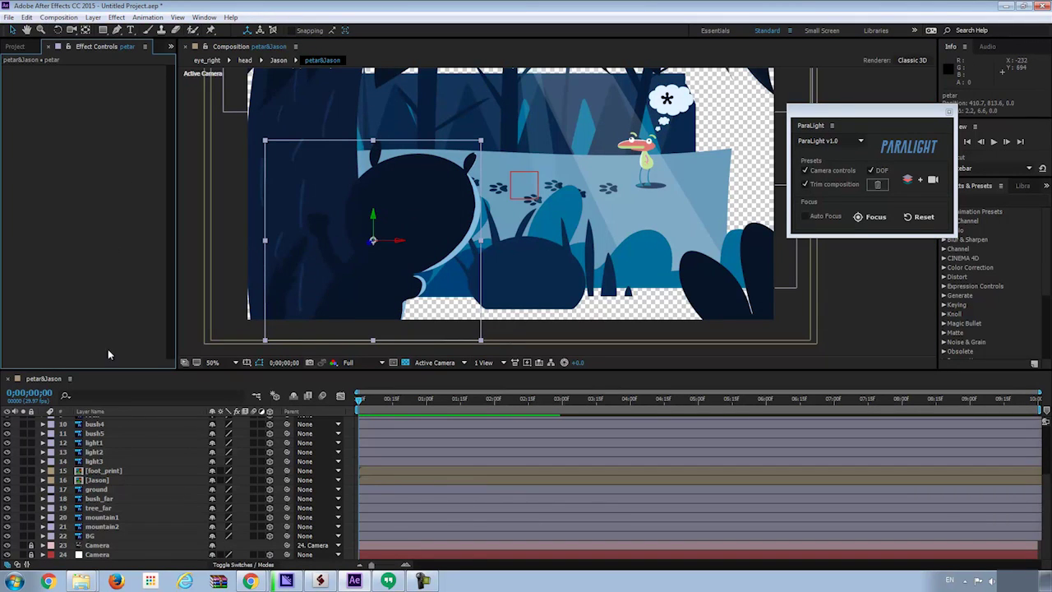
pyautogui.scroll(3, 123, 460)
pyautogui.click(123, 421)
pyautogui.moveTo(96, 82); pyautogui.dragTo(109, 82)
pyautogui.scroll(-2, 516, 211)
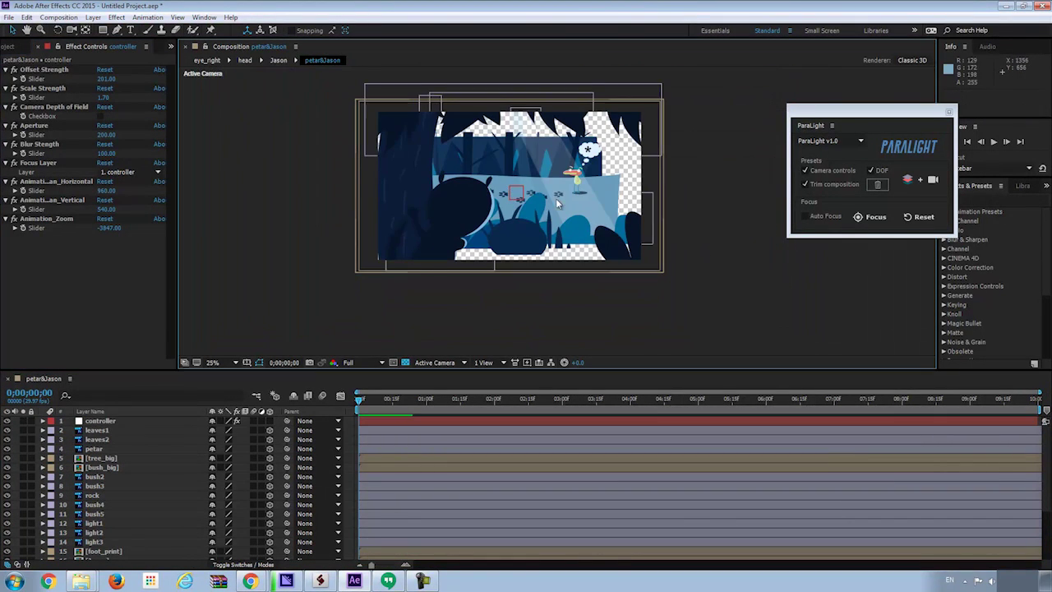
pyautogui.scroll(2, 518, 230)
# Make the timeline taller, select rock and bush2–bush5, then deselect all layers.
pyautogui.scroll(-1, 188, 489)
pyautogui.scroll(-4, 510, 233)
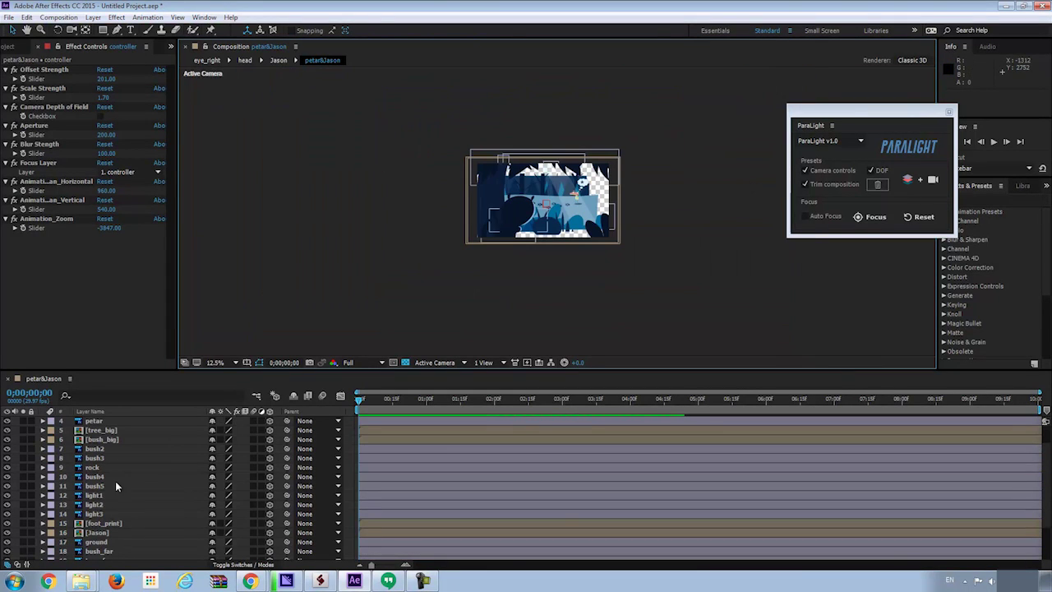
pyautogui.scroll(-2, 122, 494)
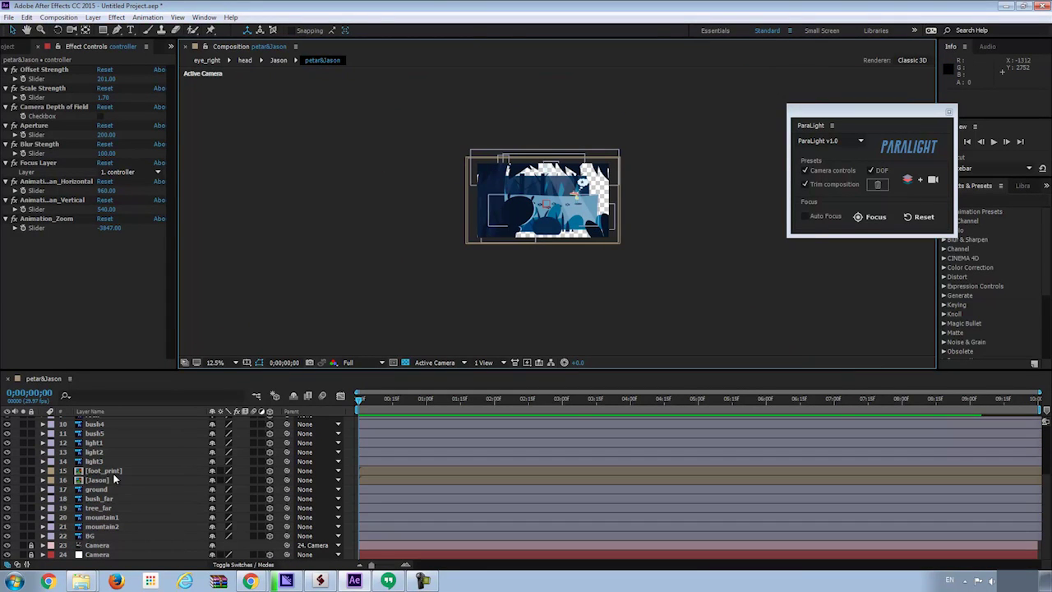
pyautogui.moveTo(178, 369); pyautogui.dragTo(189, 323)
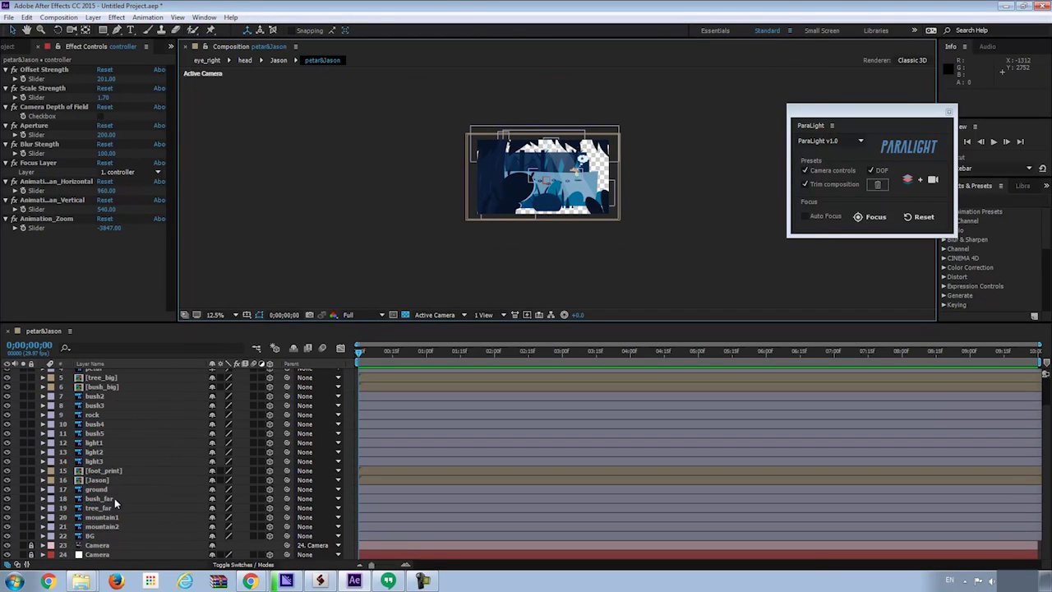
pyautogui.click(95, 414)
pyautogui.scroll(2, 539, 222)
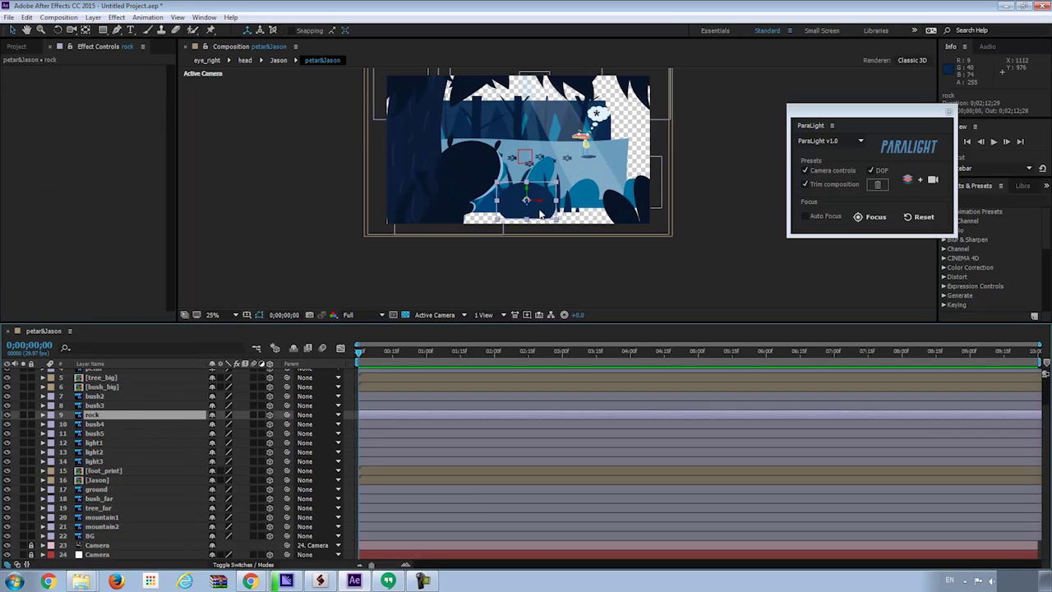
pyautogui.click(107, 424)
pyautogui.keyDown('ctrl'); pyautogui.click(107, 433); pyautogui.keyUp('ctrl')
pyautogui.keyDown('ctrl'); pyautogui.click(107, 405); pyautogui.keyUp('ctrl')
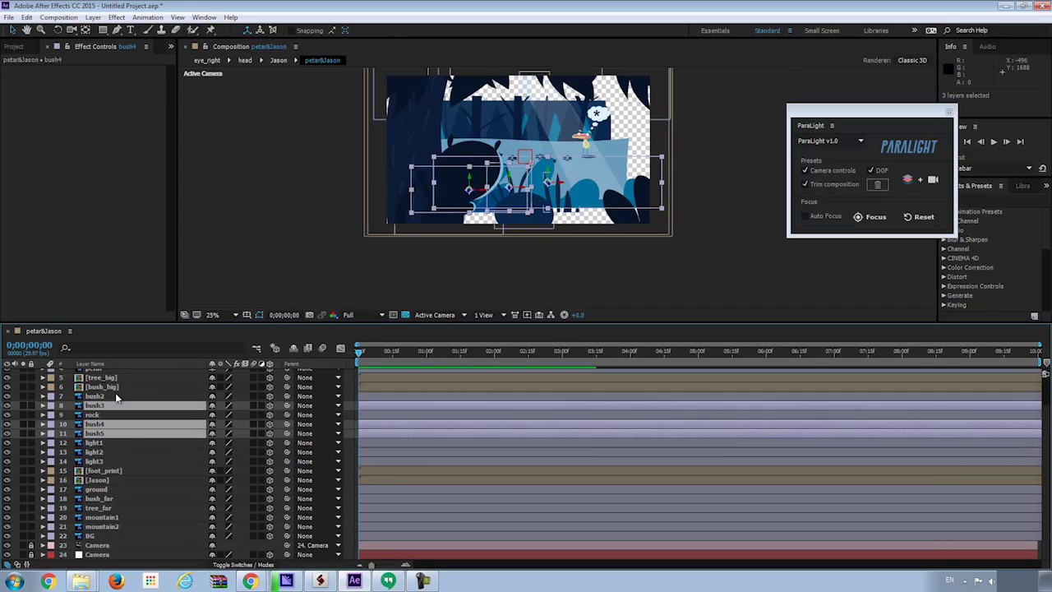
pyautogui.keyDown('ctrl'); pyautogui.click(107, 396); pyautogui.keyUp('ctrl')
pyautogui.scroll(2, 564, 194)
pyautogui.scroll(-2, 563, 145)
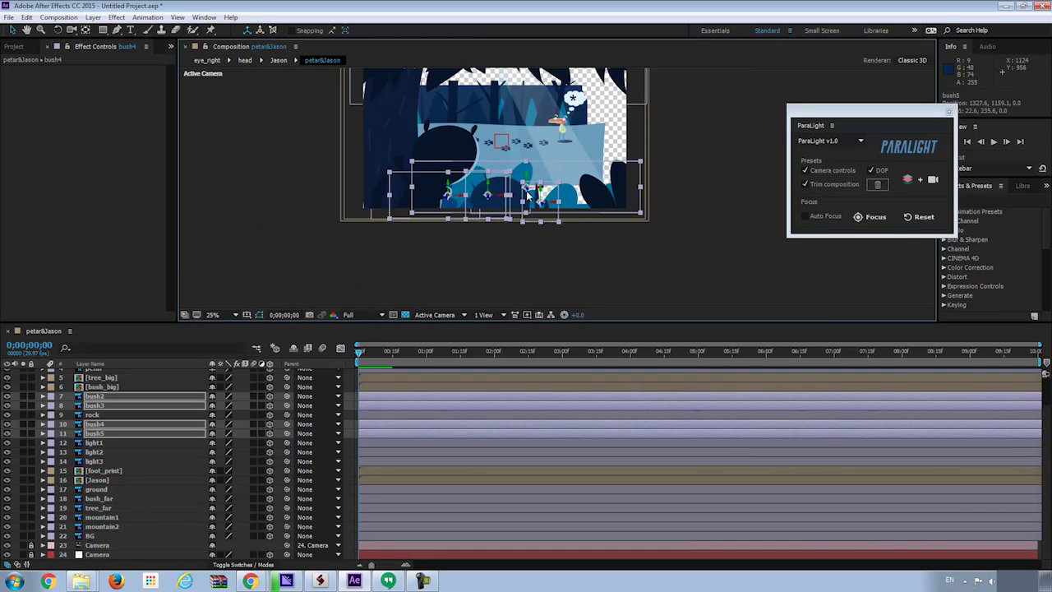
pyautogui.hotkey('ctrl', 'shift', 'a')
# Enlarge the BG layer to fill the frame, setting its Scale to about 256.7%.
pyautogui.scroll(1, 564, 146)
pyautogui.click(406, 220)
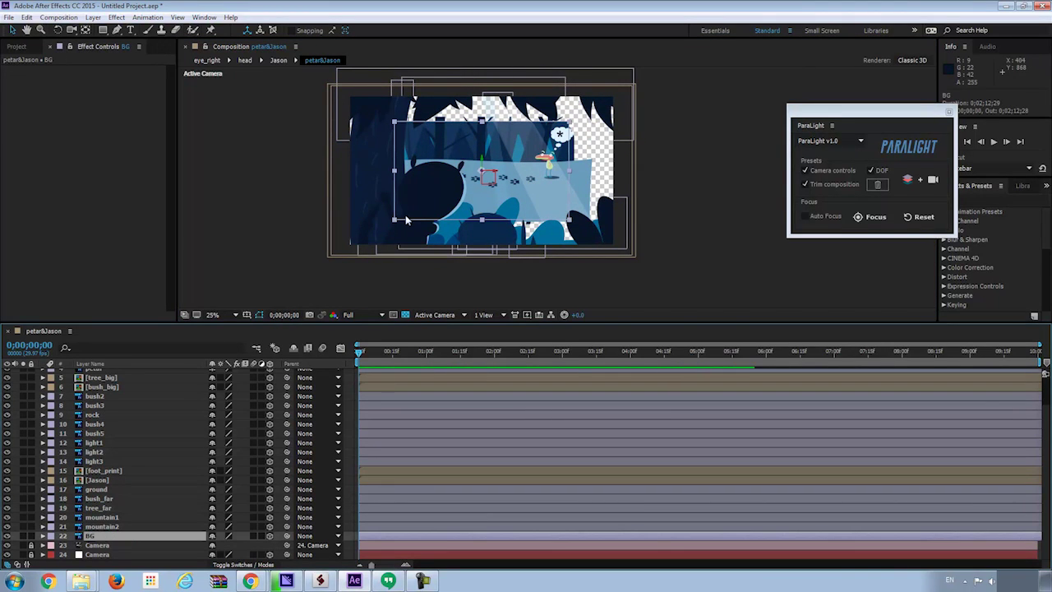
pyautogui.moveTo(396, 222); pyautogui.dragTo(345, 269)
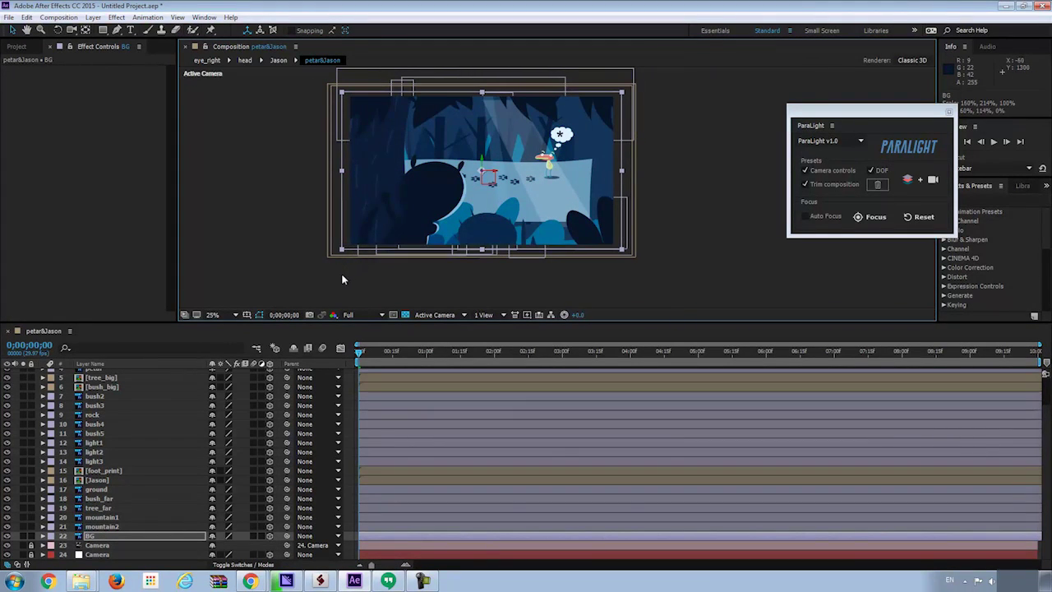
pyautogui.press('s')
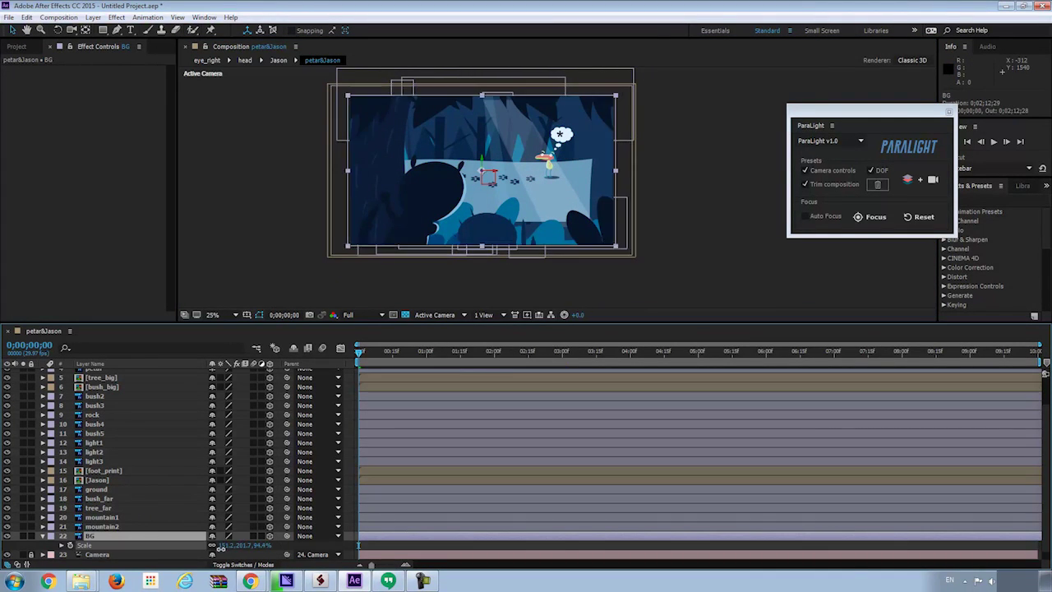
pyautogui.moveTo(230, 545); pyautogui.dragTo(221, 545)
pyautogui.scroll(-1, 576, 461)
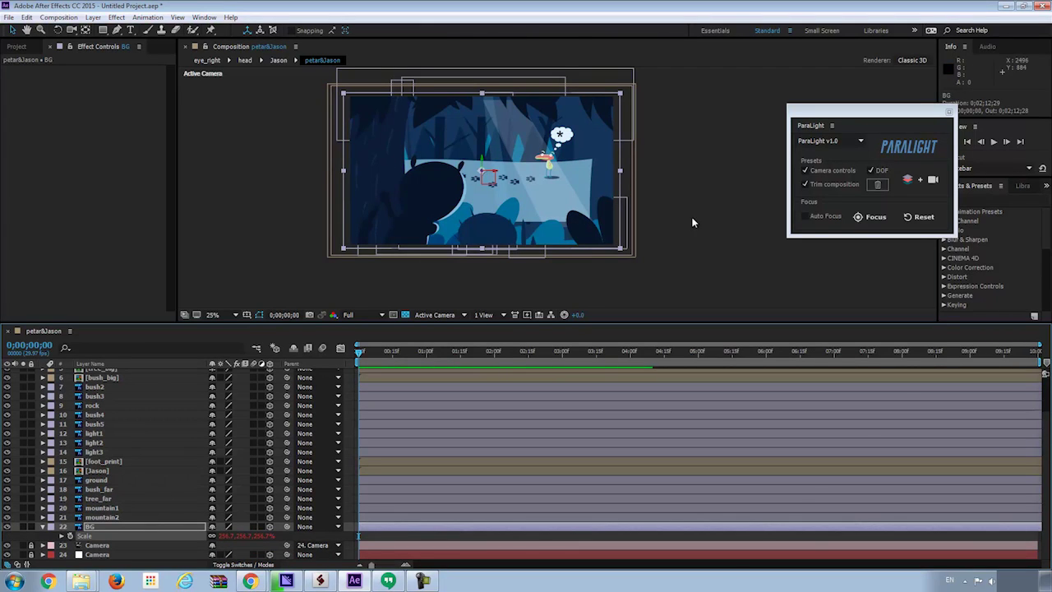
# Scale the ground layer up to about 219.2%.
pyautogui.click(421, 205)
pyautogui.scroll(2, 559, 189)
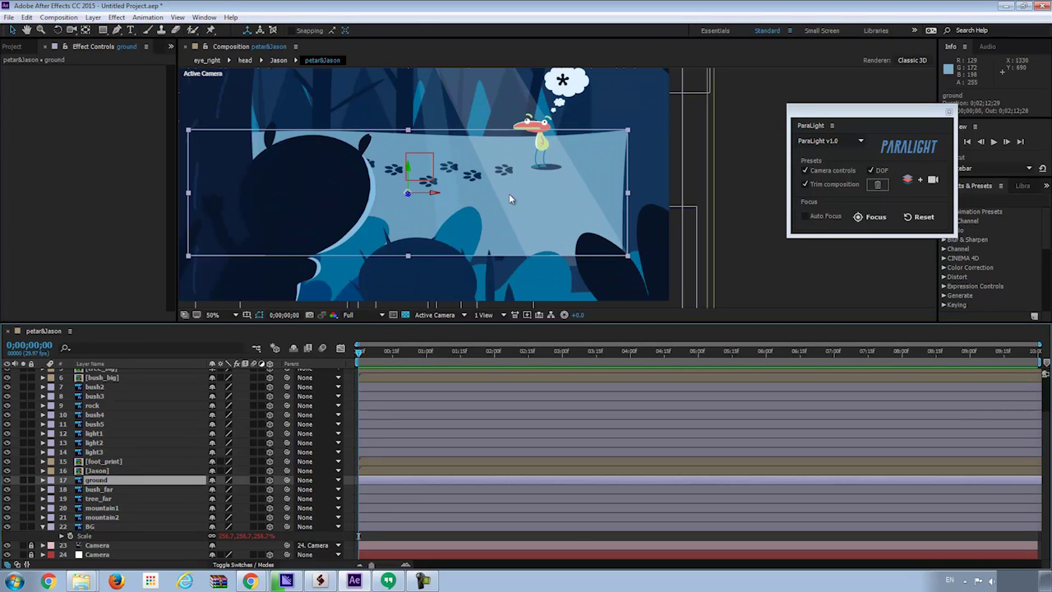
pyautogui.scroll(-2, 509, 197)
pyautogui.press('s')
pyautogui.moveTo(223, 490); pyautogui.dragTo(304, 489)
pyautogui.scroll(2, 526, 203)
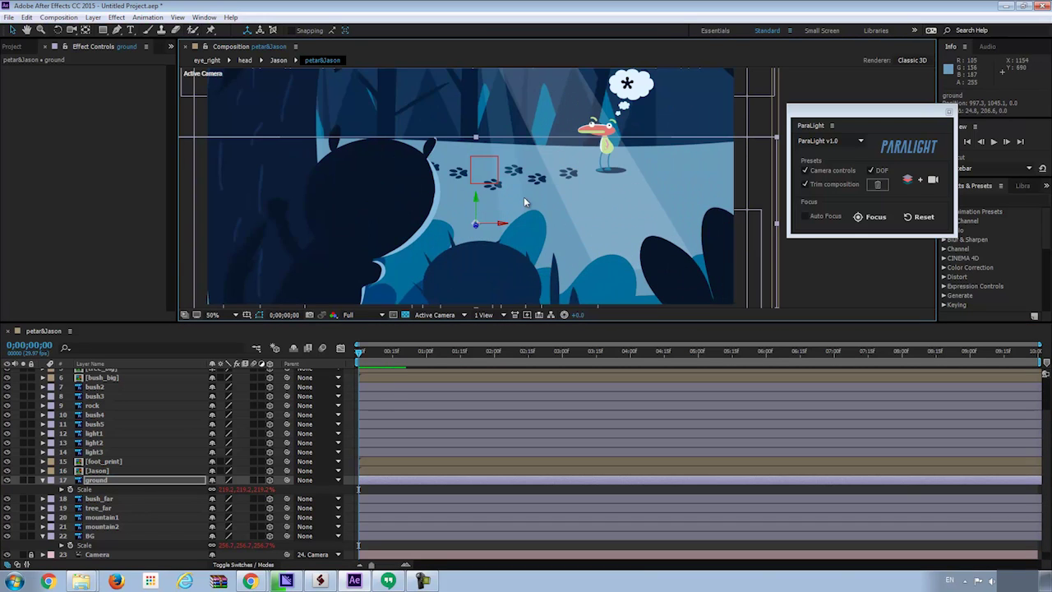
pyautogui.scroll(-2, 526, 203)
pyautogui.scroll(2, 623, 207)
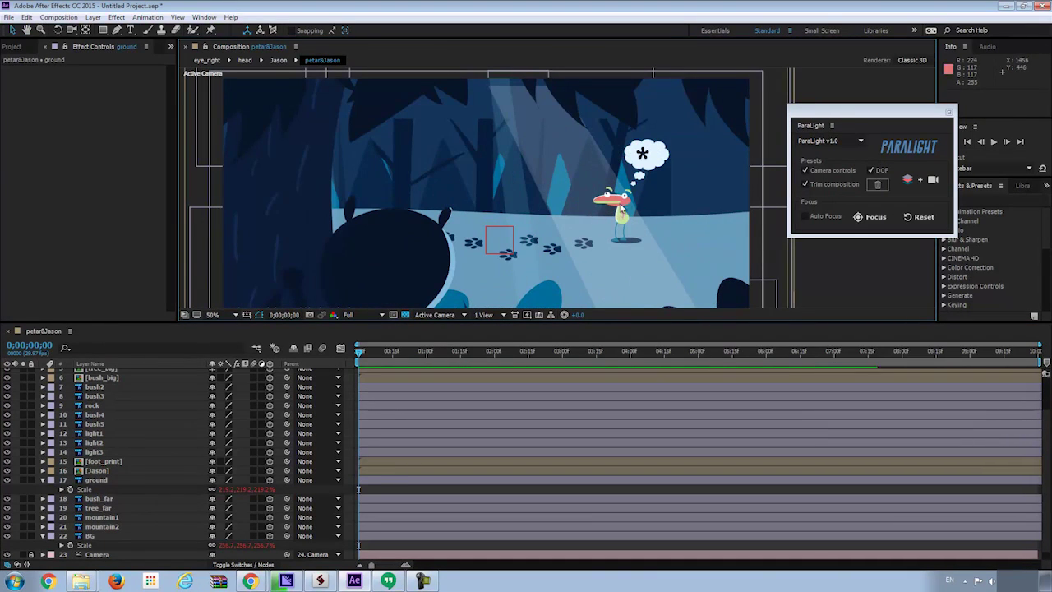
# Select Jason, reveal its Scale and nudge it slightly left.
pyautogui.click(623, 207)
pyautogui.press('s')
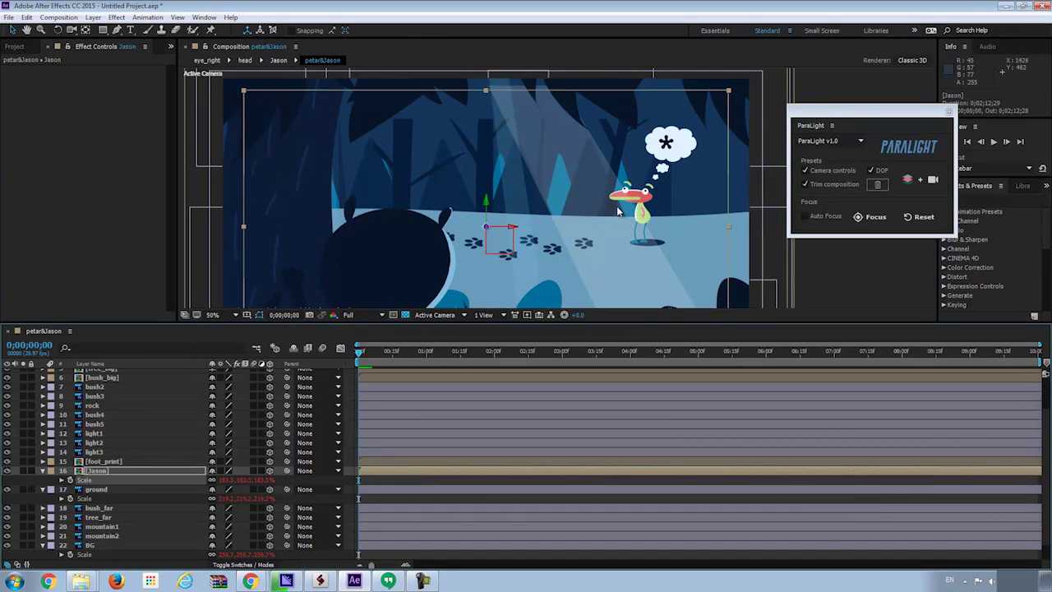
pyautogui.moveTo(618, 212); pyautogui.dragTo(598, 216)
pyautogui.scroll(-2, 673, 240)
pyautogui.scroll(2, 687, 254)
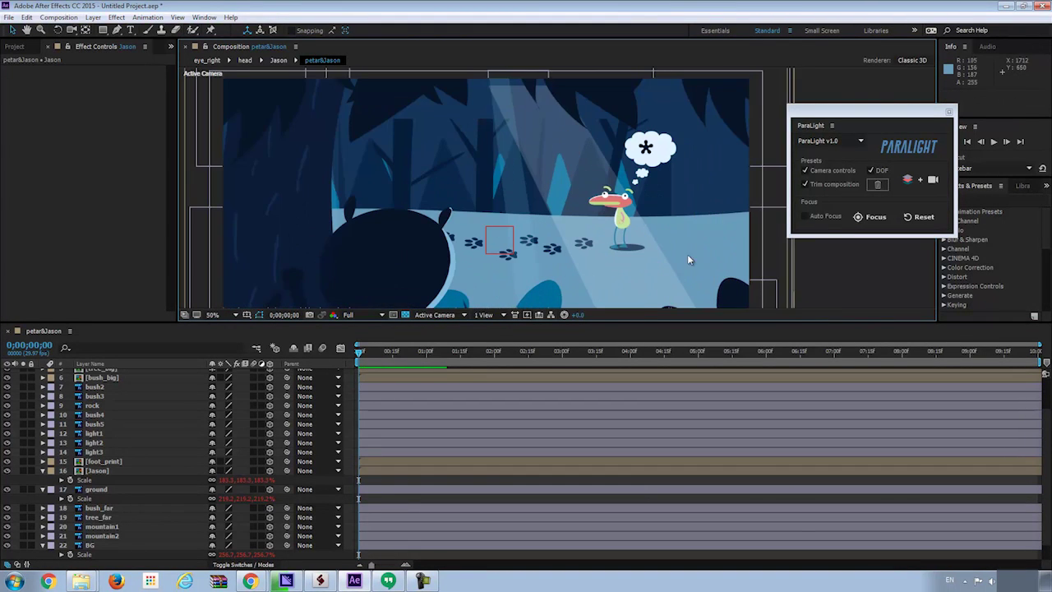
pyautogui.scroll(-2, 500, 218)
pyautogui.scroll(2, 500, 218)
pyautogui.scroll(3, 115, 396)
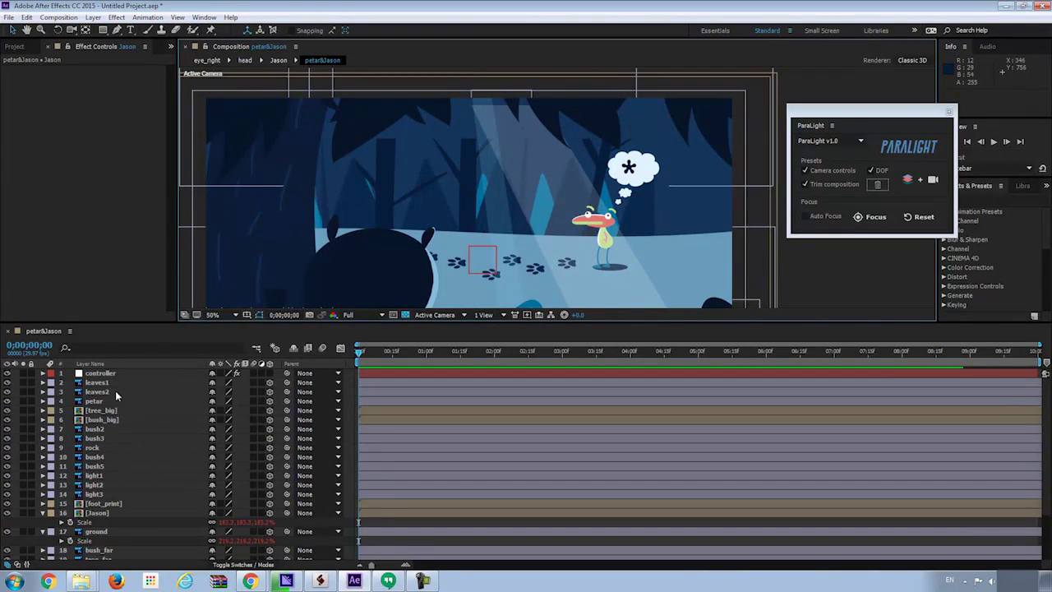
# Select leaves1, make the composition viewer taller and set its magnification to Fit.
pyautogui.click(111, 383)
pyautogui.scroll(-2, 547, 106)
pyautogui.scroll(2, 548, 107)
pyautogui.scroll(-2, 633, 120)
pyautogui.scroll(2, 642, 122)
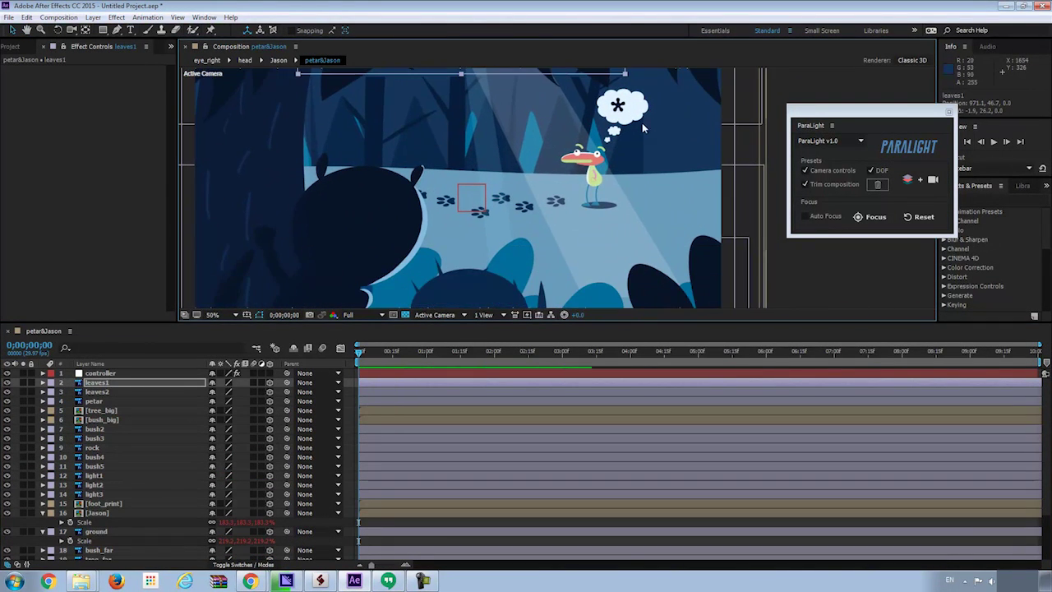
pyautogui.moveTo(527, 322); pyautogui.dragTo(526, 375)
pyautogui.click(226, 368)
pyautogui.click(228, 167)
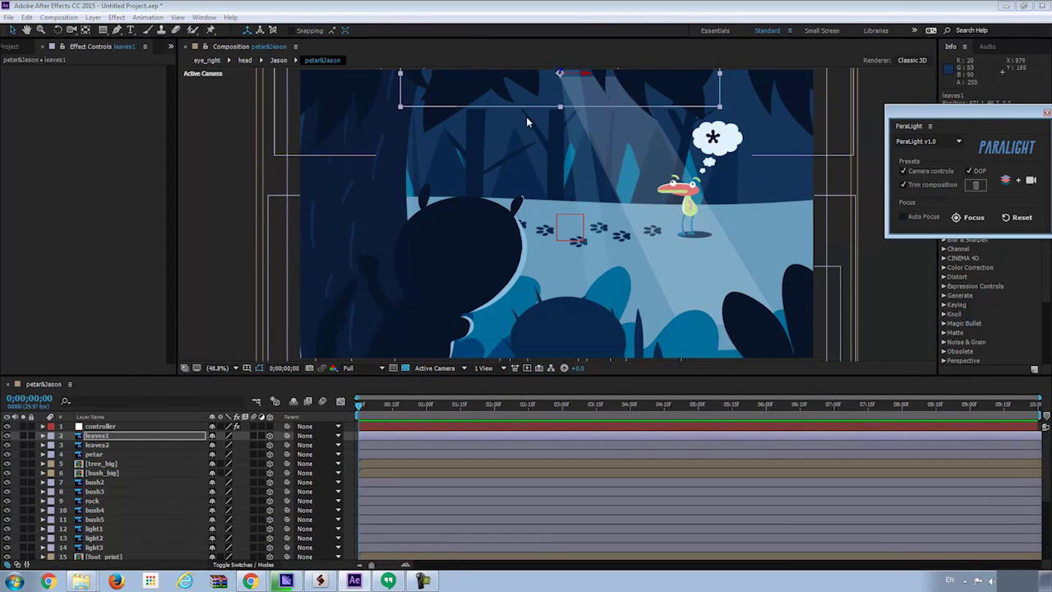
# Reveal Scale for tree_far, leaves2 and Jason, then select the controller layer.
pyautogui.click(528, 122)
pyautogui.click(578, 130)
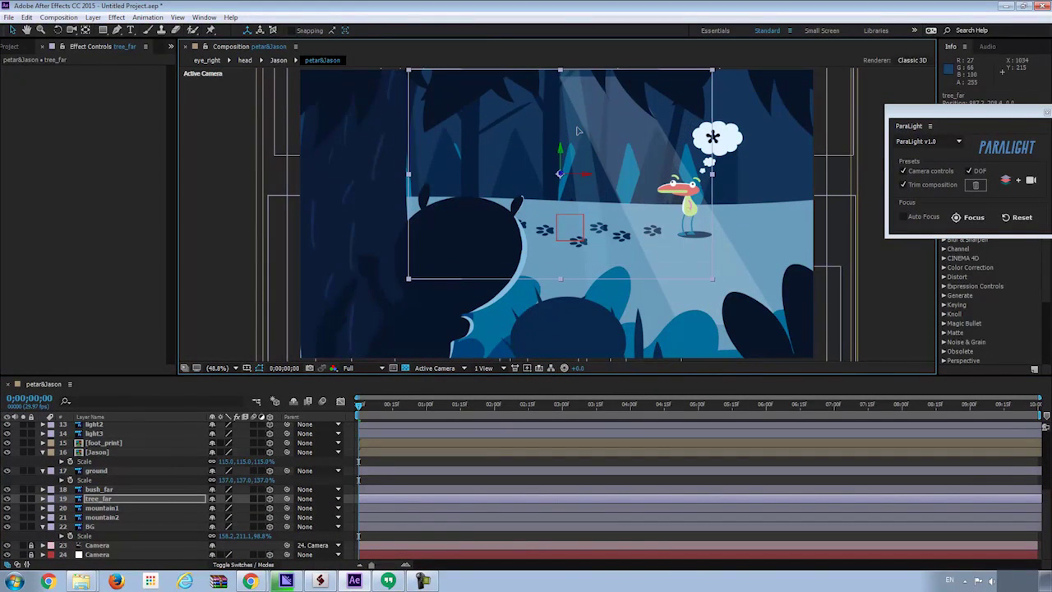
pyautogui.press('s')
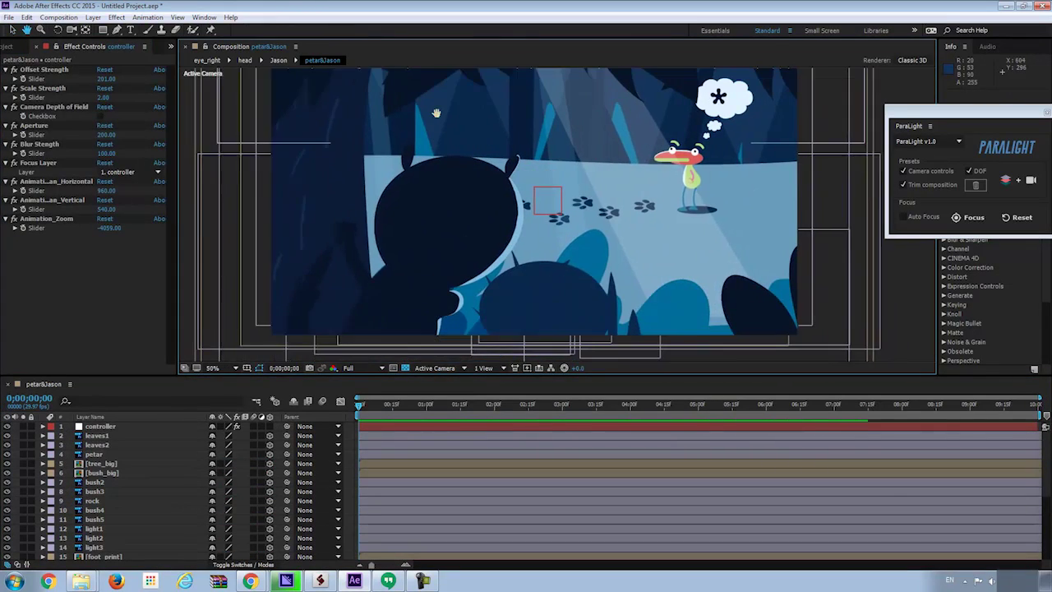
pyautogui.click(143, 445)
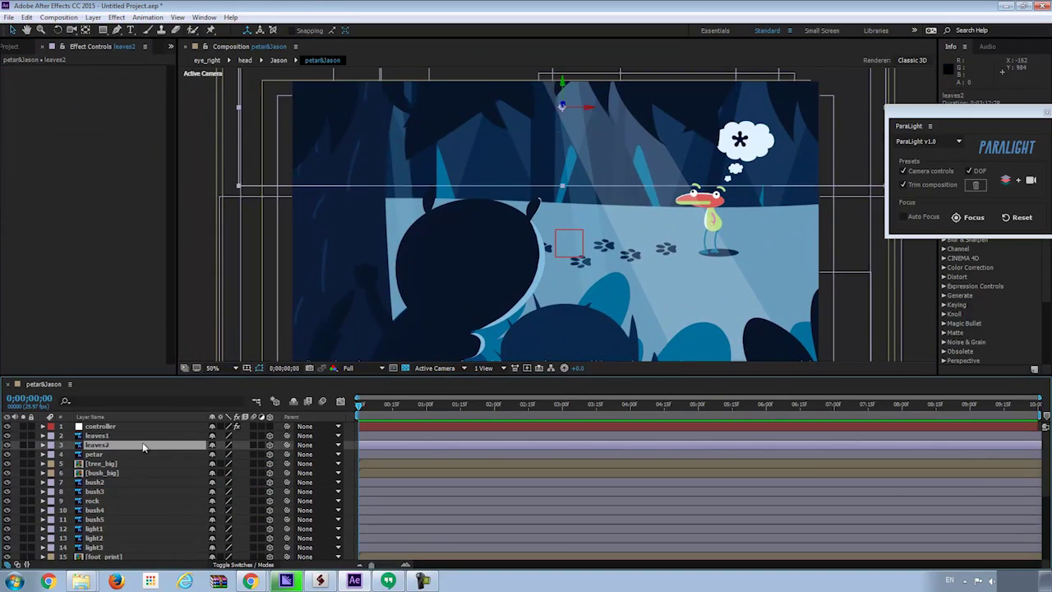
pyautogui.press('e')
pyautogui.press('e')
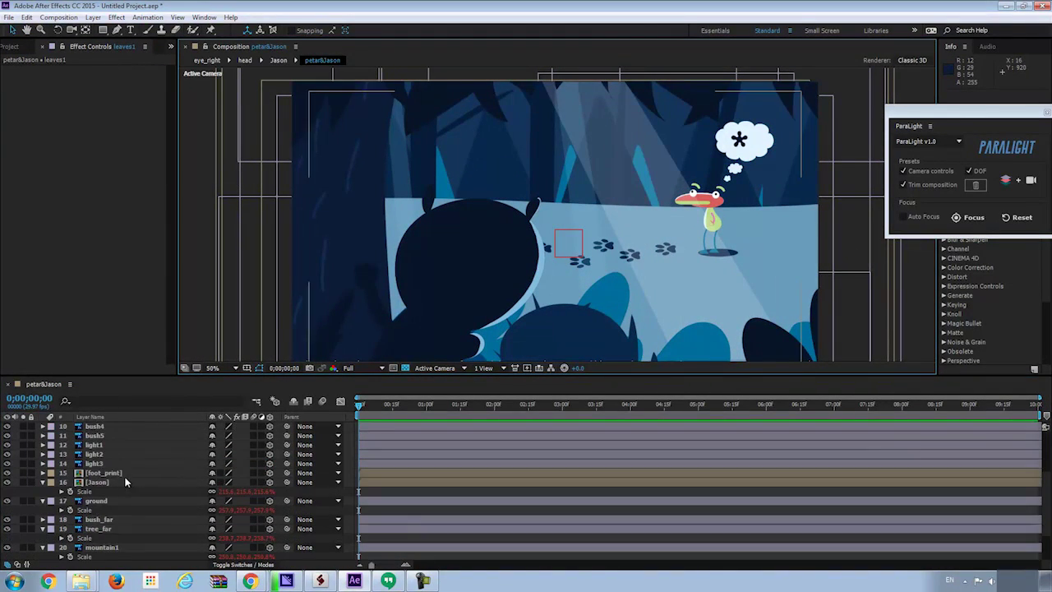
pyautogui.click(125, 482)
pyautogui.scroll(-2, 125, 482)
pyautogui.scroll(-2, 493, 274)
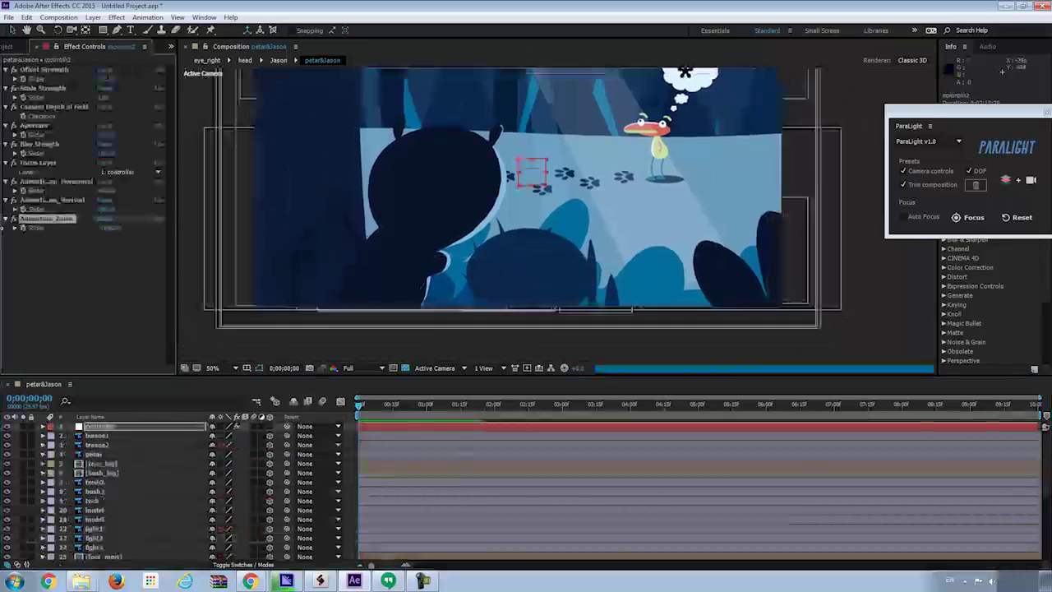
pyautogui.click(587, 175)
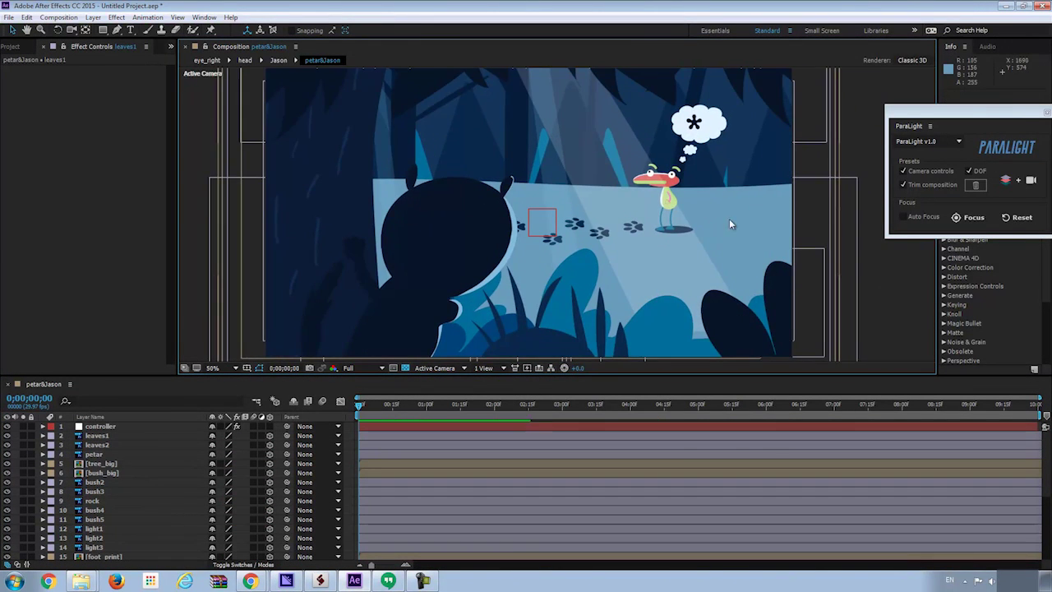
pyautogui.scroll(-2, 739, 218)
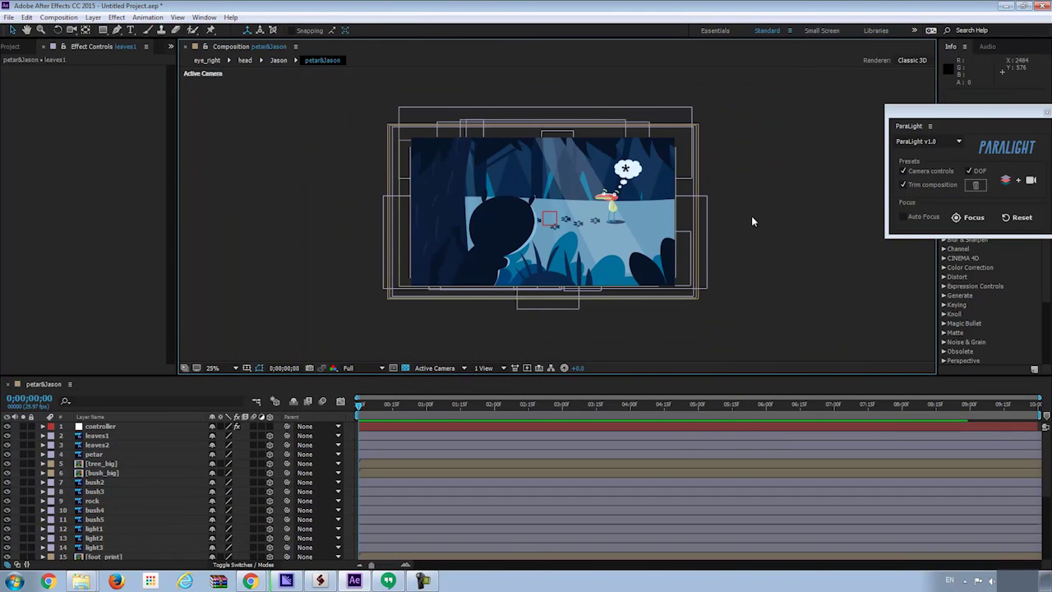
pyautogui.click(119, 428)
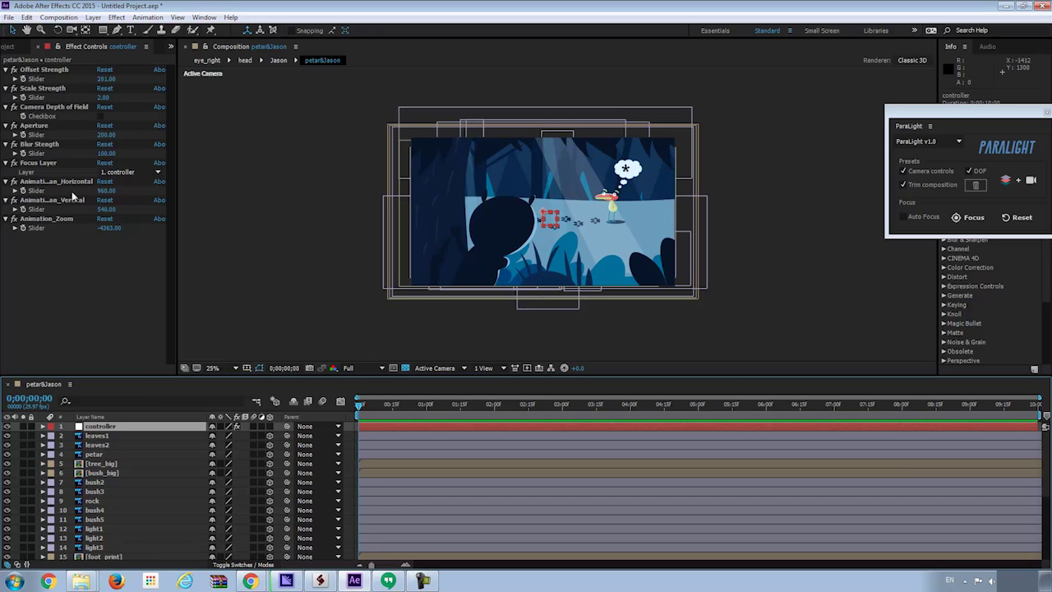
# Keyframe Animation_Pan_Horizontal from 960 to 1193 at 0;00;01;06, then return to frame 0 at Fit.
pyautogui.click(28, 183)
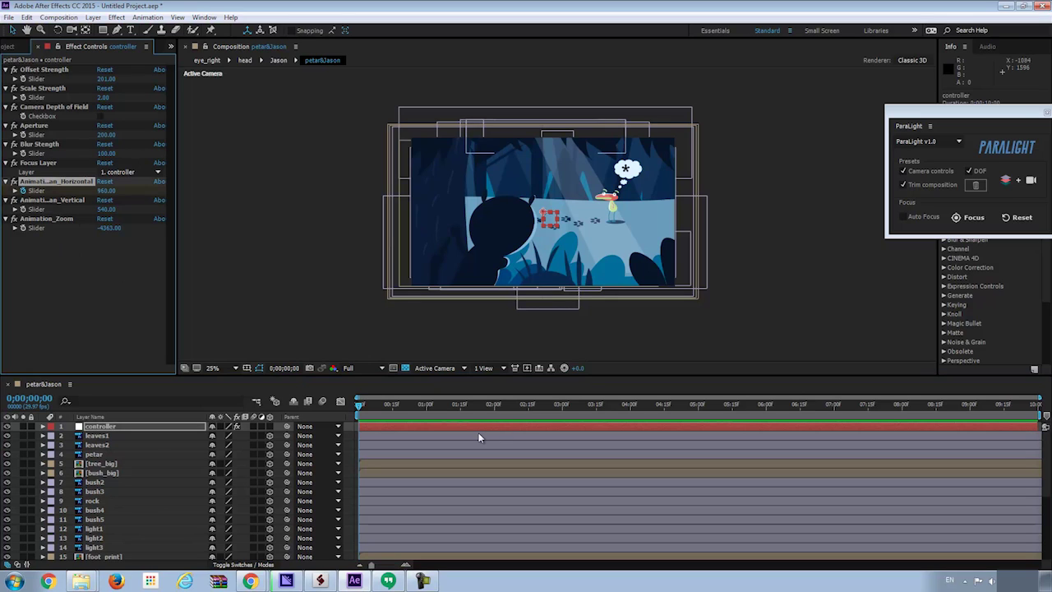
pyautogui.press('u')
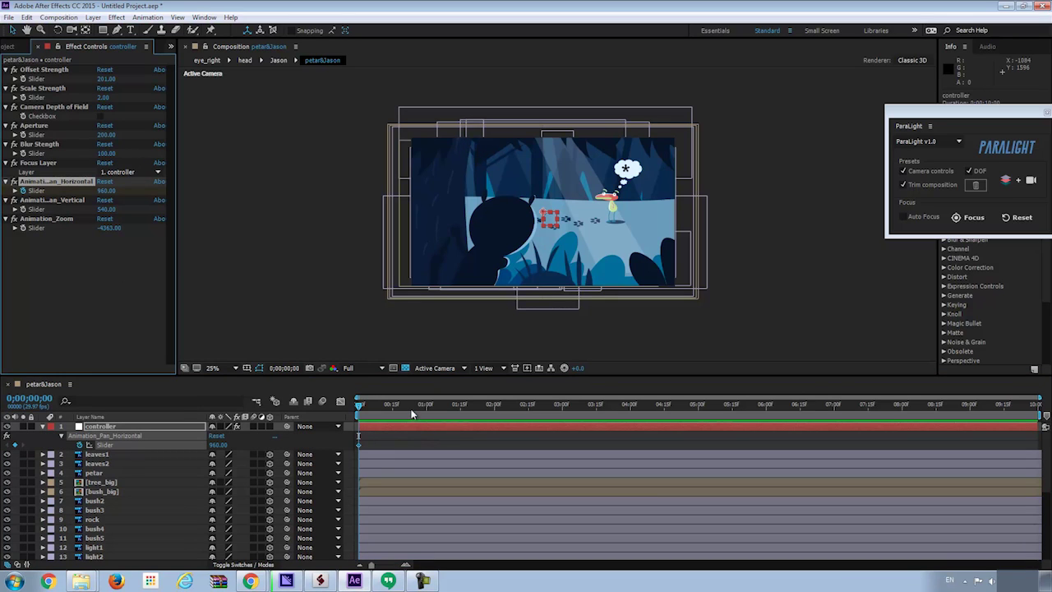
pyautogui.click(437, 414)
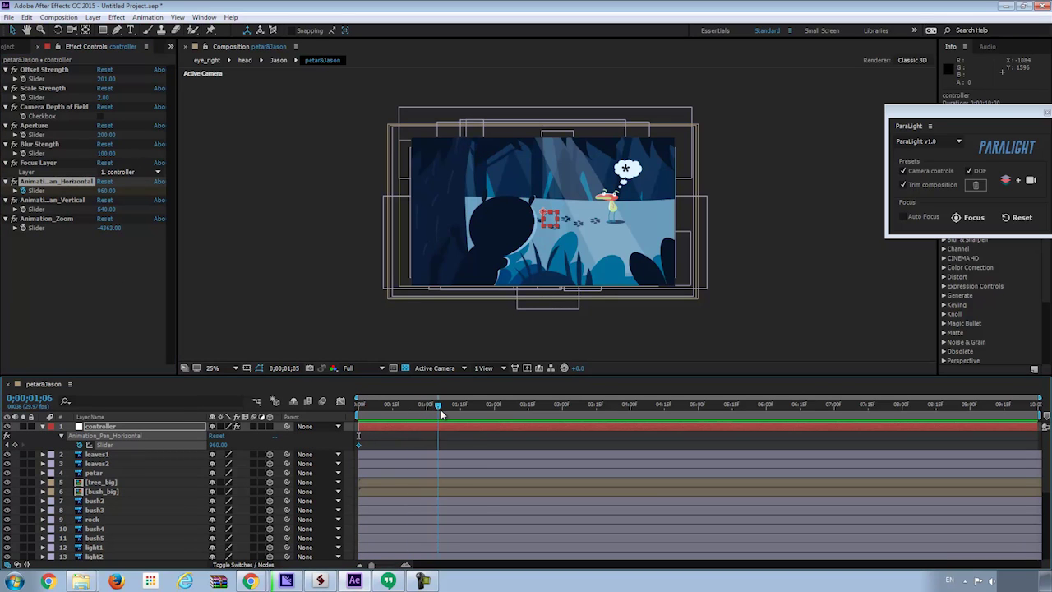
pyautogui.scroll(2, 521, 267)
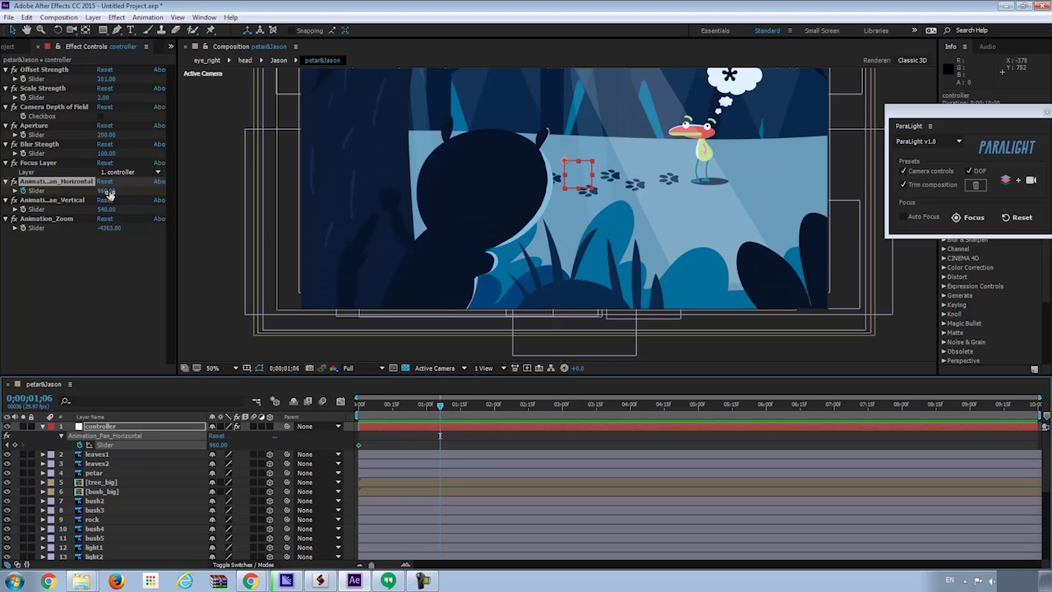
pyautogui.scroll(-2, 327, 213)
pyautogui.moveTo(108, 189); pyautogui.dragTo(255, 219)
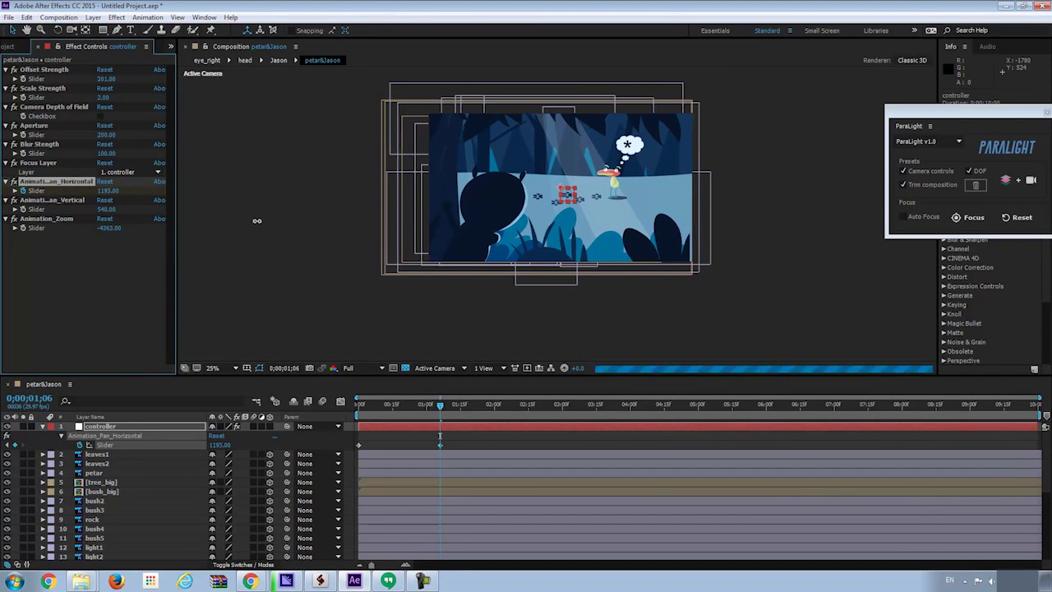
pyautogui.press('Home')
pyautogui.click(212, 367)
pyautogui.click(219, 173)
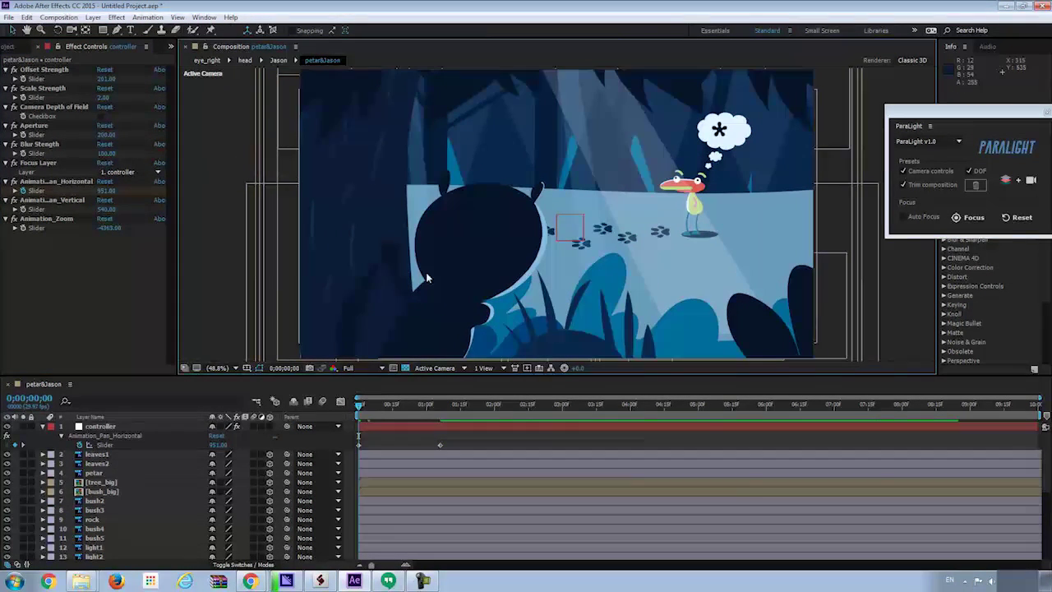
# Preview the horizontal pan, replay it from about one second, then stop playback.
pyautogui.press('space')
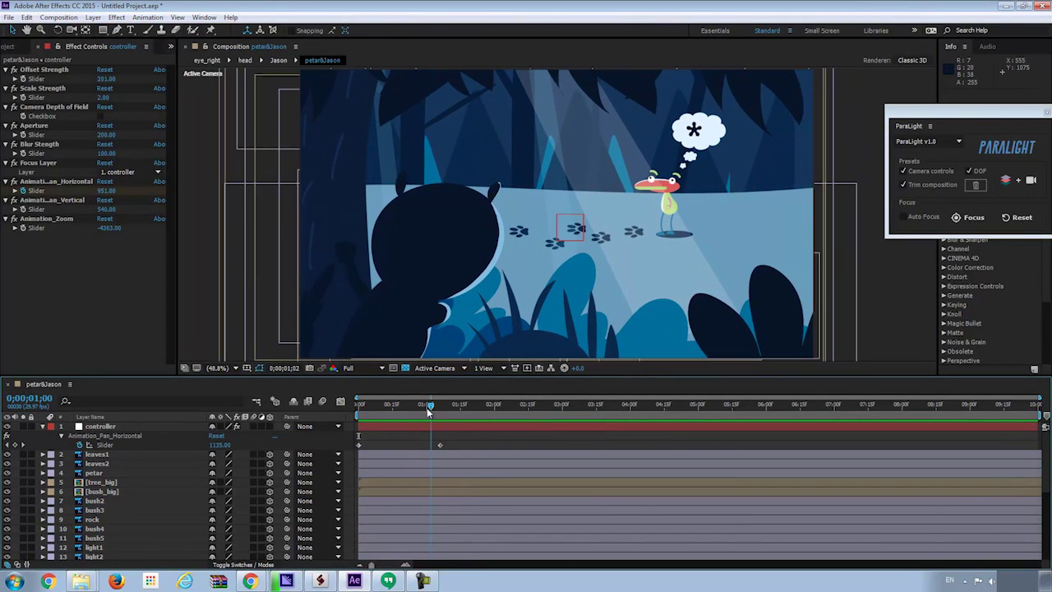
pyautogui.click(440, 407)
pyautogui.press('space')
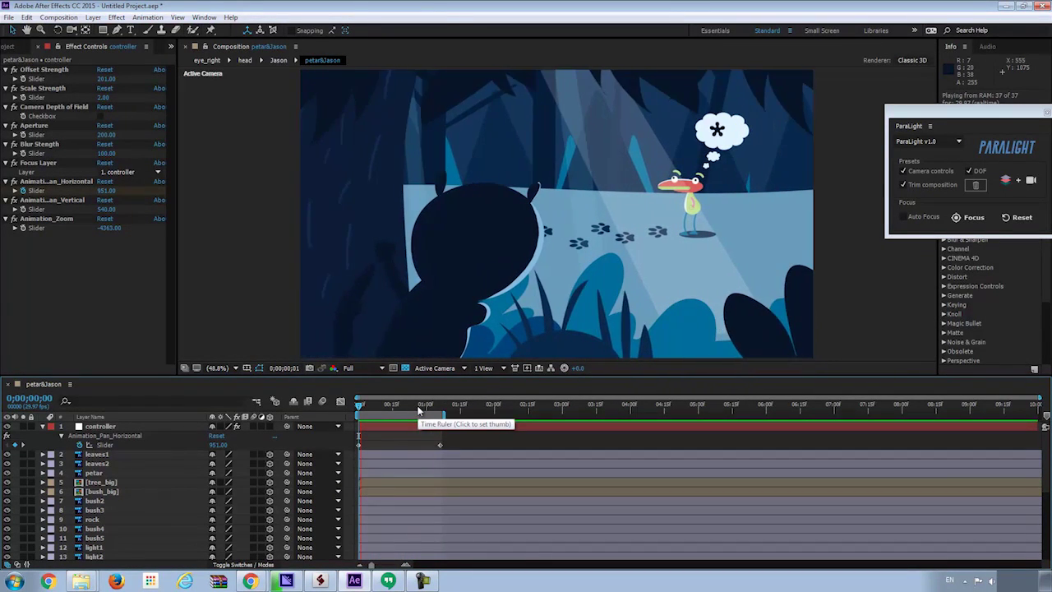
pyautogui.press('space')
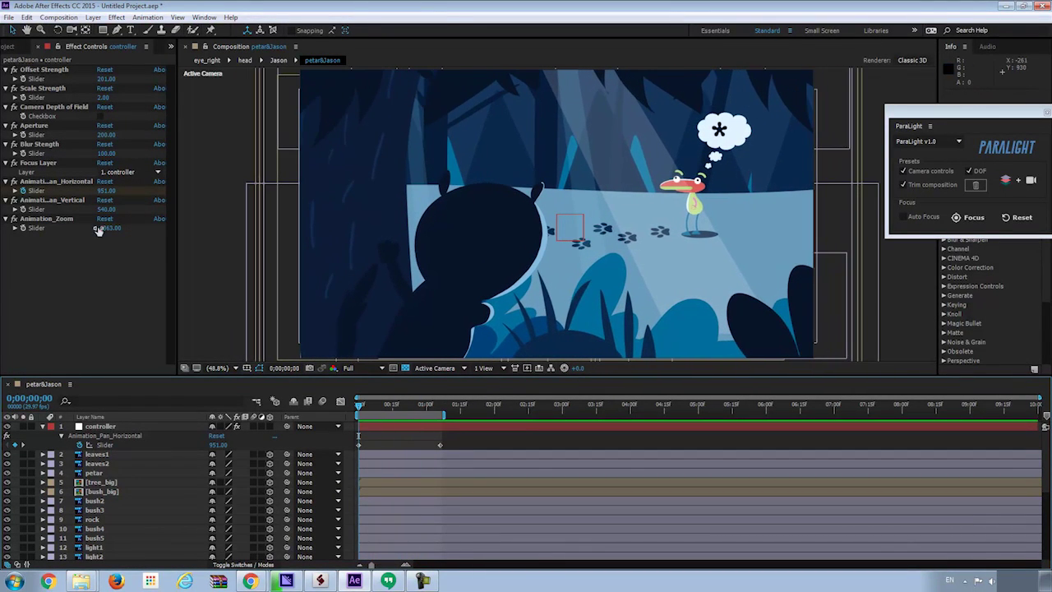
# Set the Animation_Zoom keyframe at 1;06 to about -3605 and preview from frame 0.
pyautogui.click(41, 219)
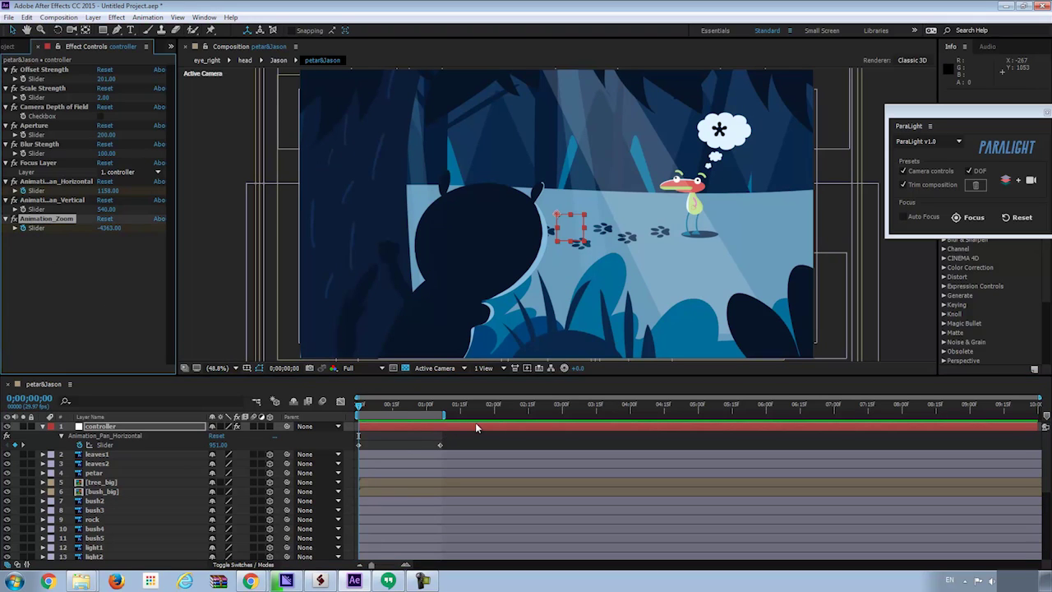
pyautogui.press('k')
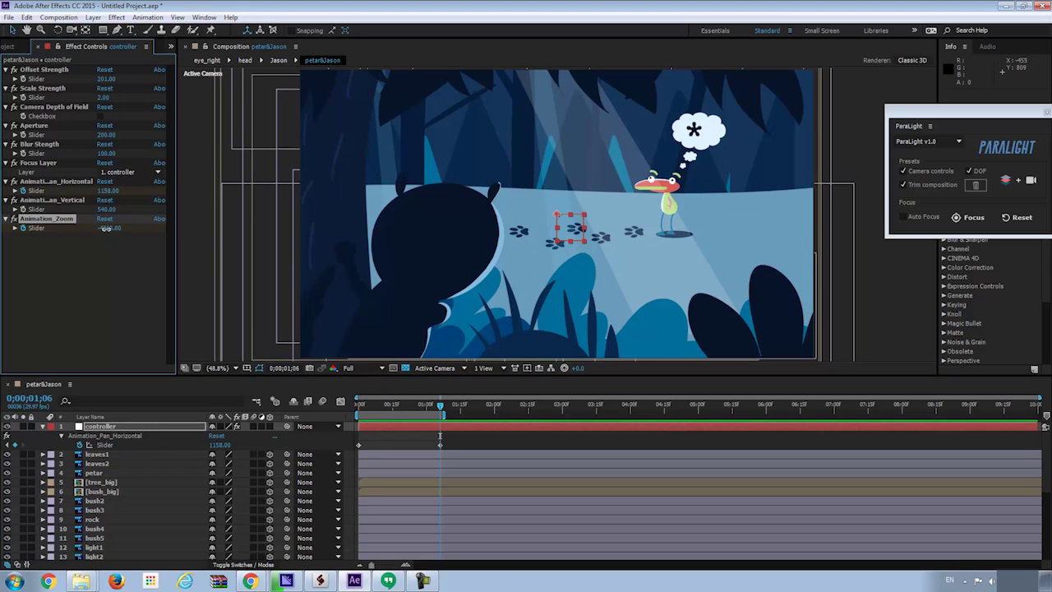
pyautogui.moveTo(105, 228); pyautogui.dragTo(537, 249)
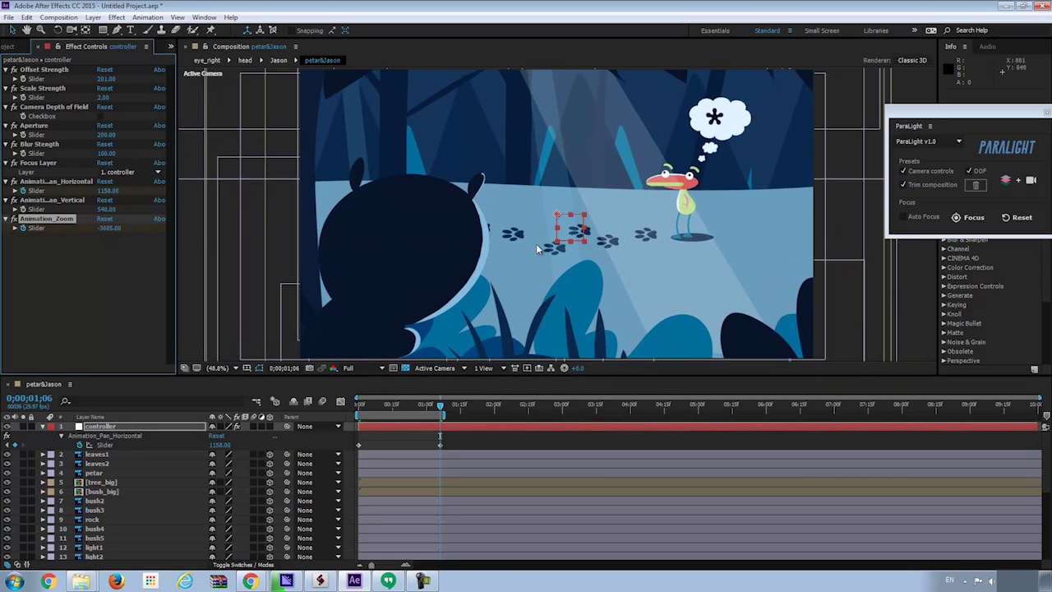
pyautogui.press('Home')
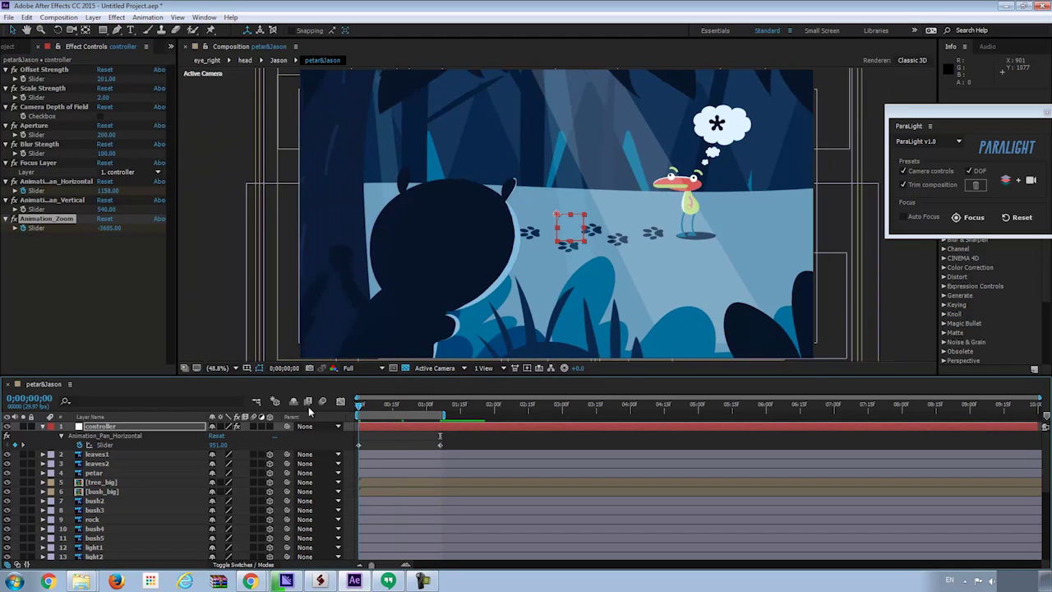
pyautogui.press('space')
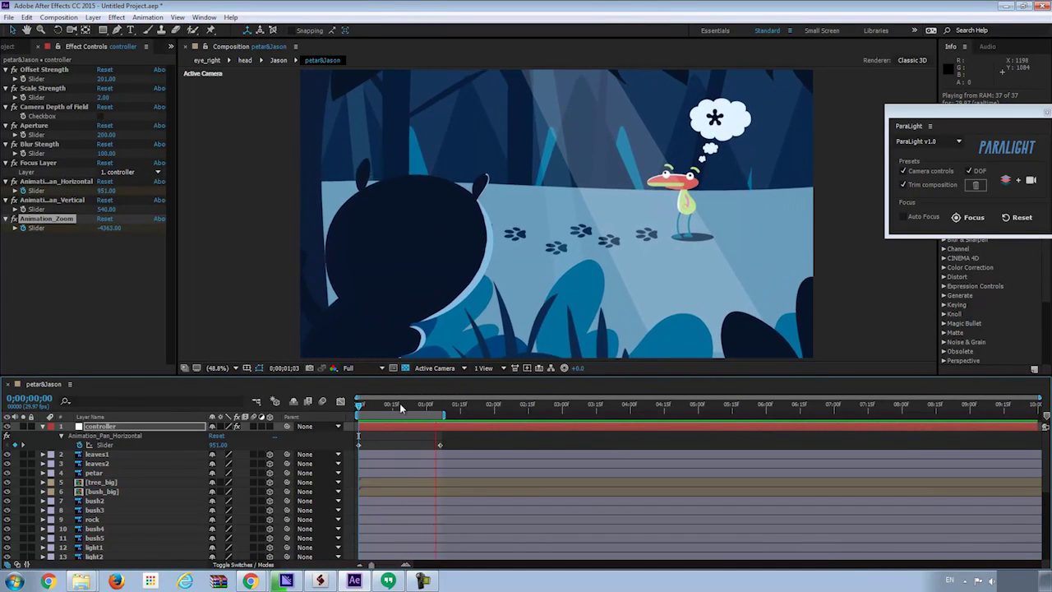
# Enable Camera Depth of Field with aperture 247 and preview the shot from frame 0.
pyautogui.press('space')
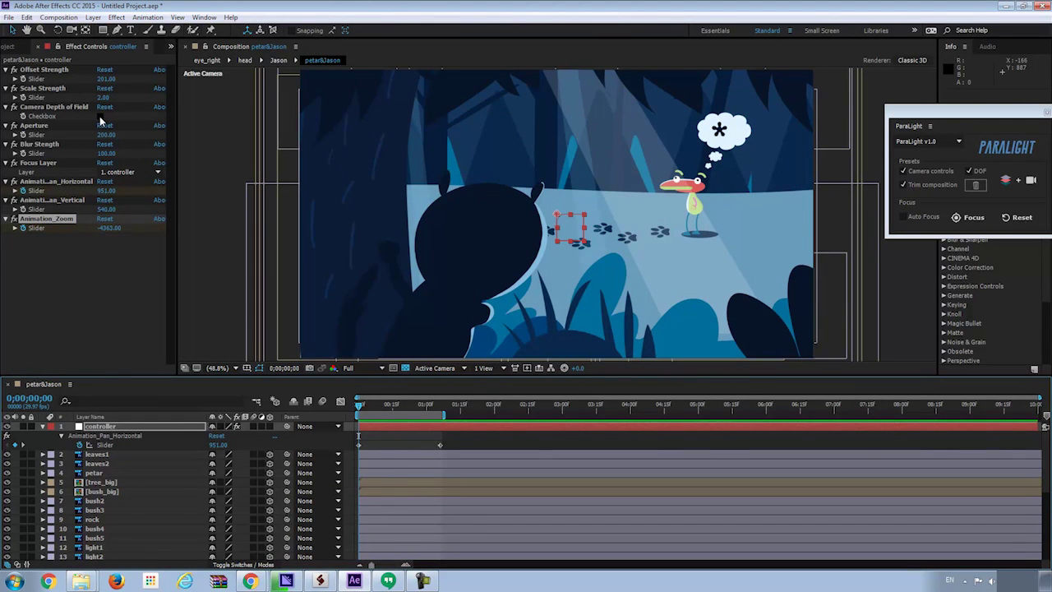
pyautogui.click(100, 119)
pyautogui.click(100, 116)
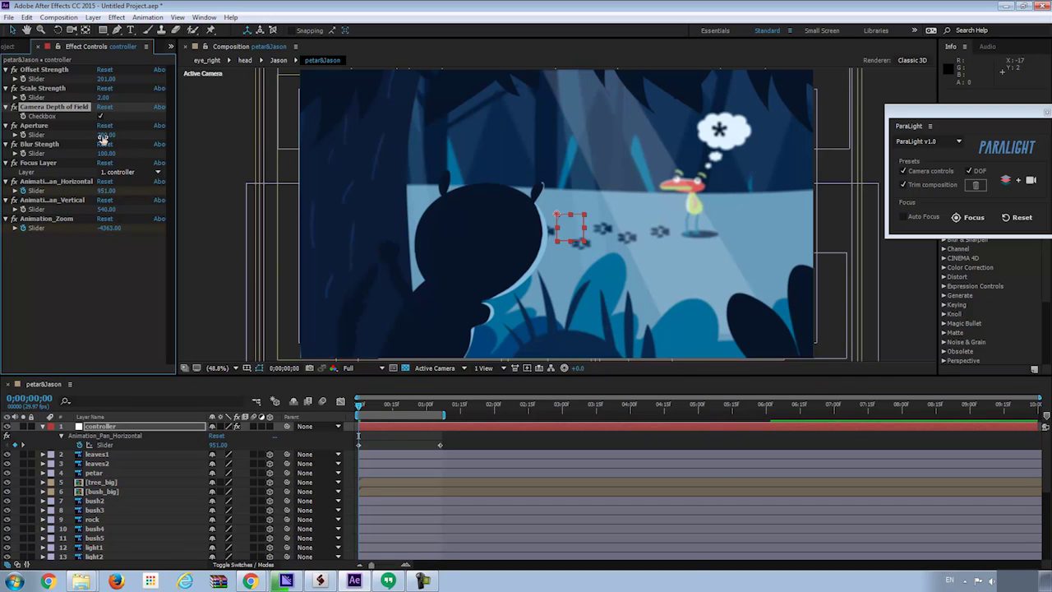
pyautogui.moveTo(103, 138); pyautogui.dragTo(129, 132)
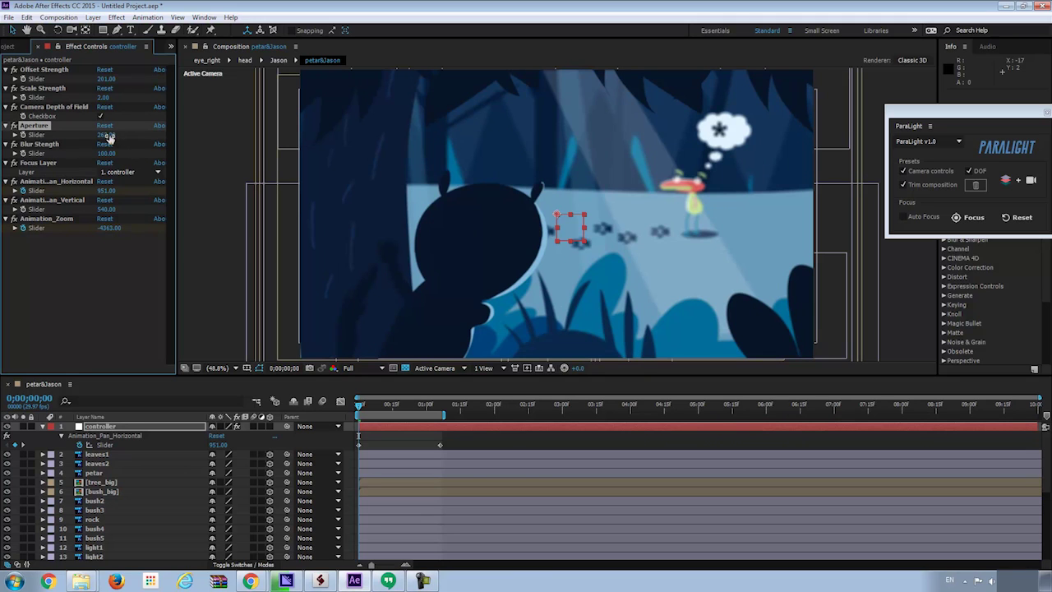
pyautogui.moveTo(104, 136); pyautogui.dragTo(105, 146)
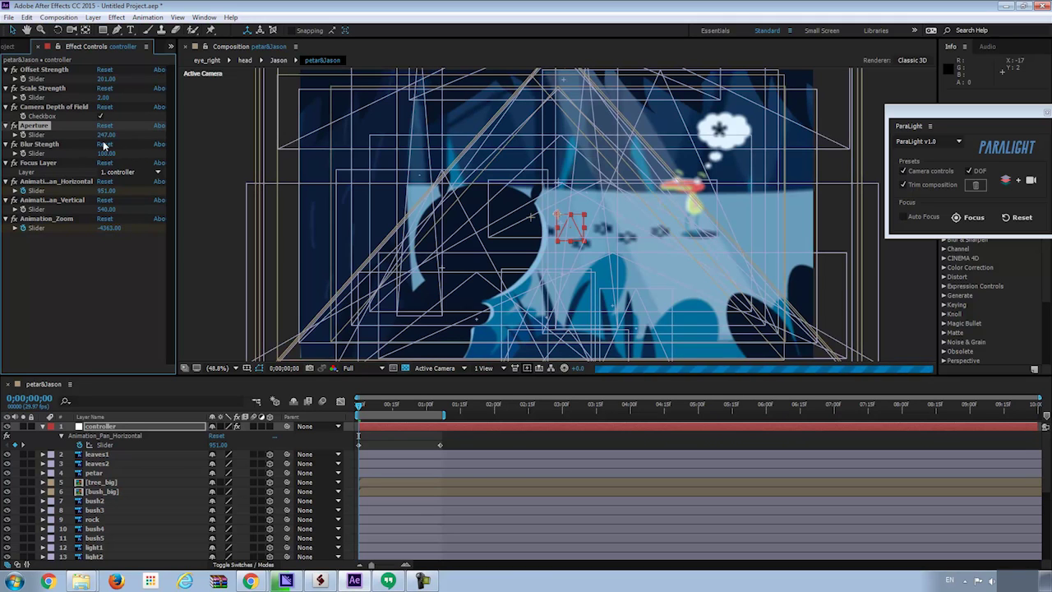
pyautogui.click(123, 257)
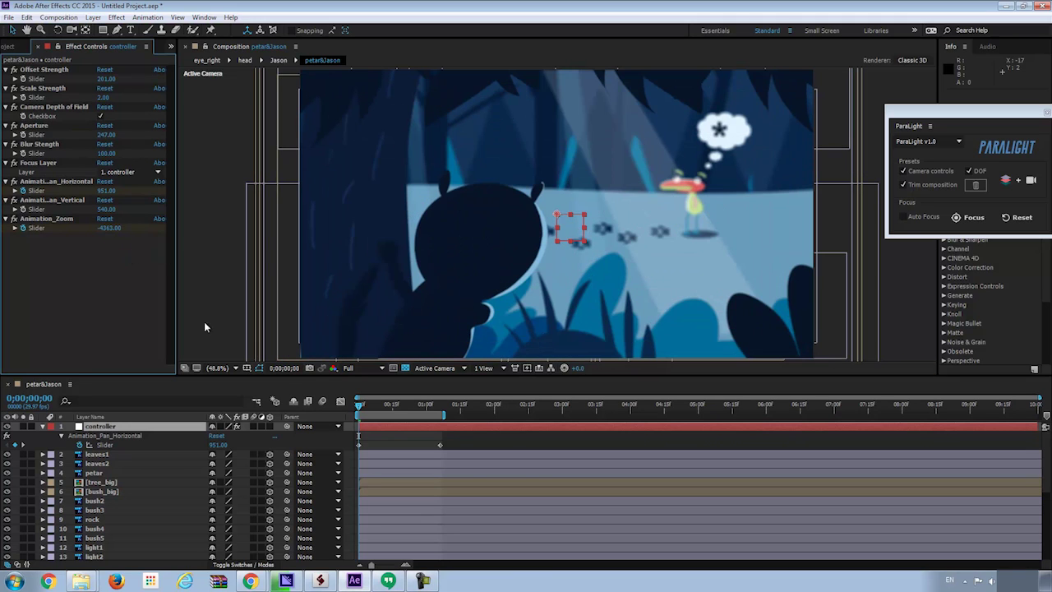
pyautogui.moveTo(366, 413); pyautogui.dragTo(358, 433)
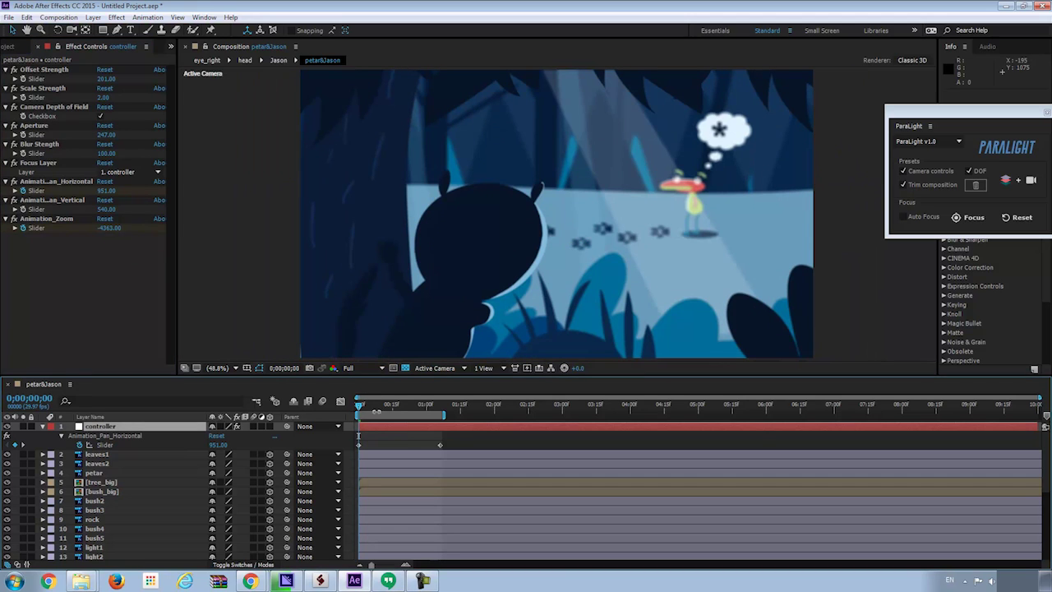
pyautogui.press('space')
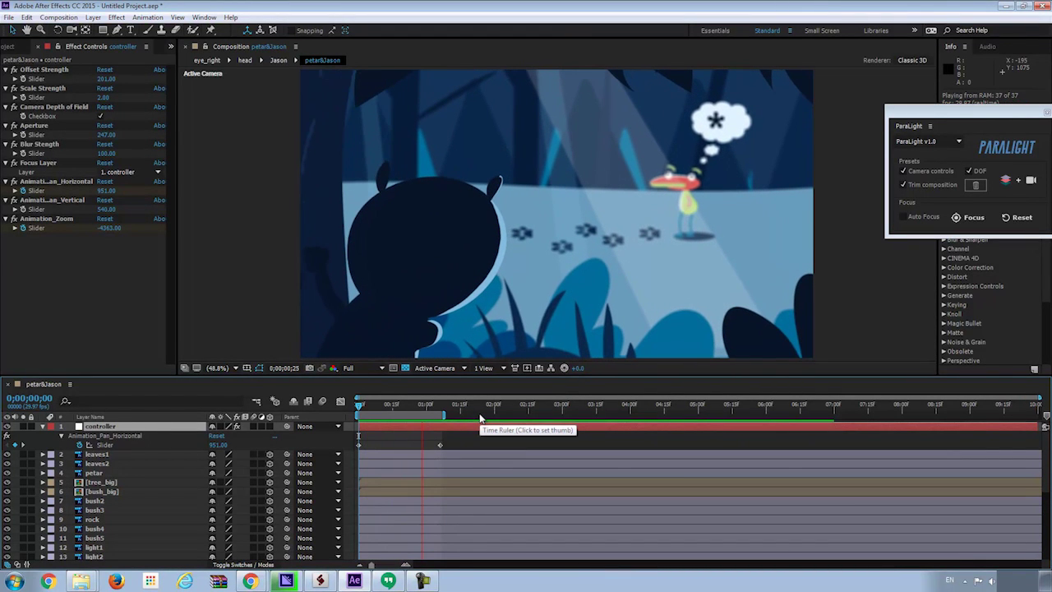
pyautogui.press('space')
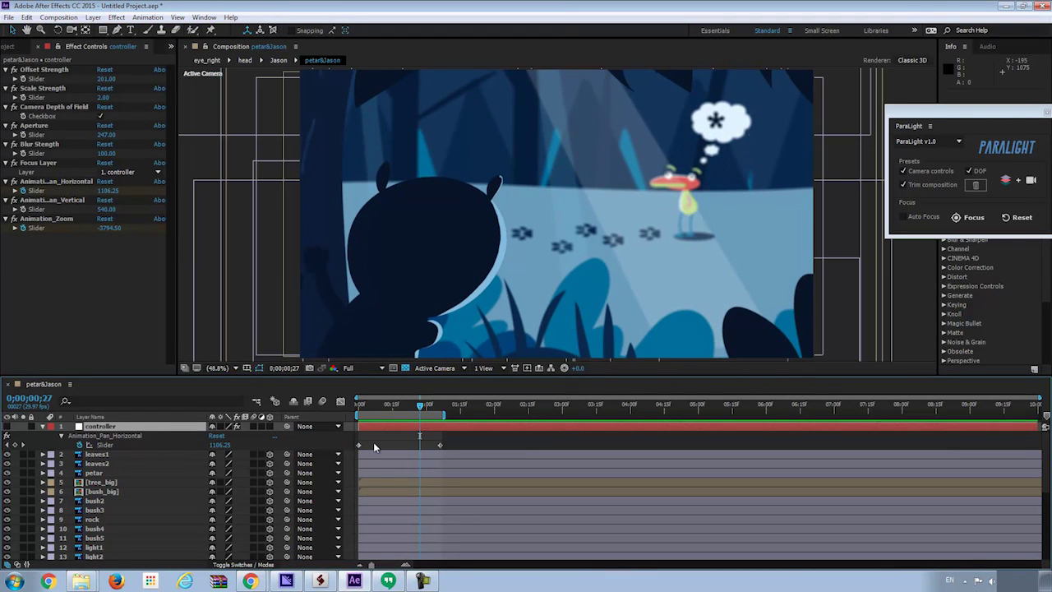
# Stop playback at the first frame, apply ParaLight Focus to the petar layer, then reselect the controller.
pyautogui.press('u')
pyautogui.press('pagedown')
pyautogui.press('pagedown')
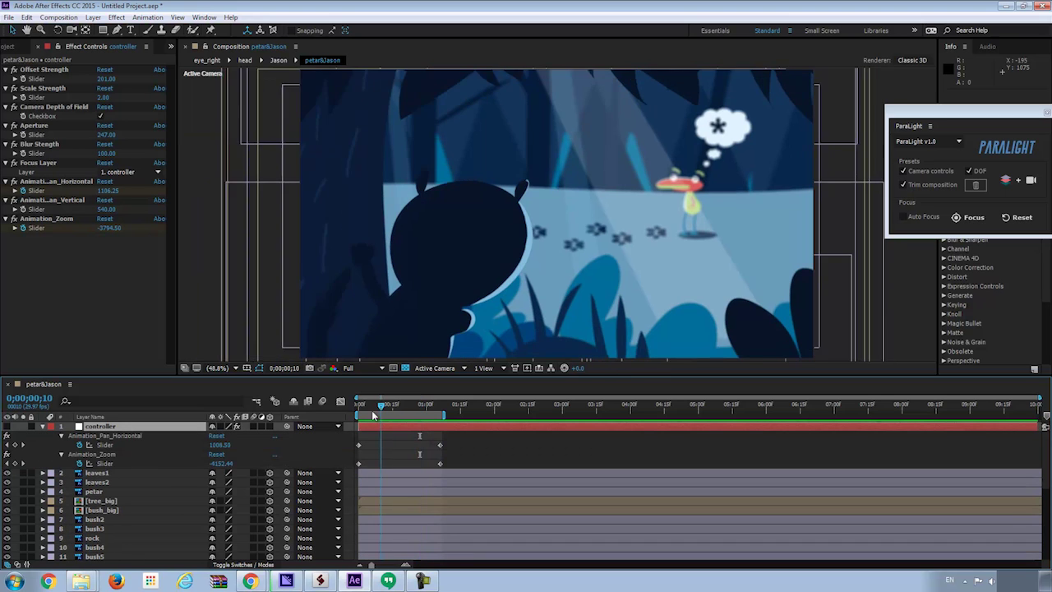
pyautogui.press('Home')
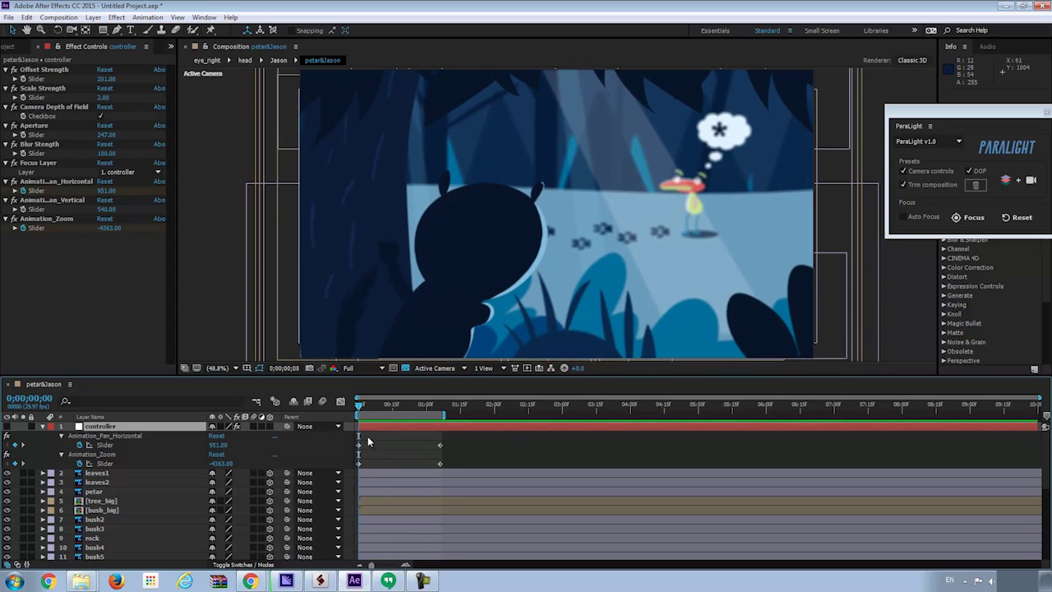
pyautogui.moveTo(964, 117); pyautogui.dragTo(904, 134)
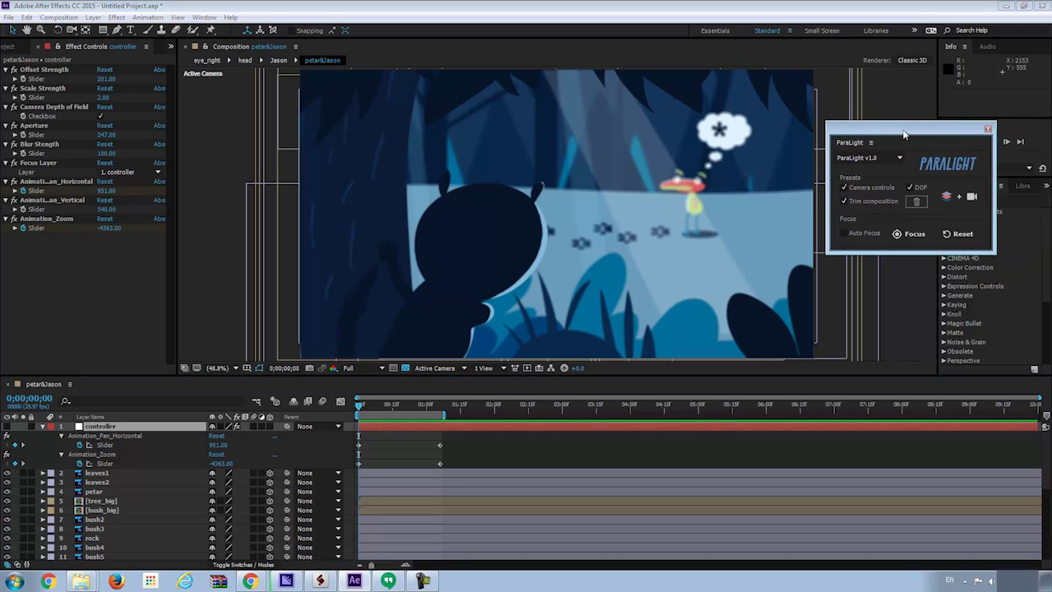
pyautogui.click(429, 309)
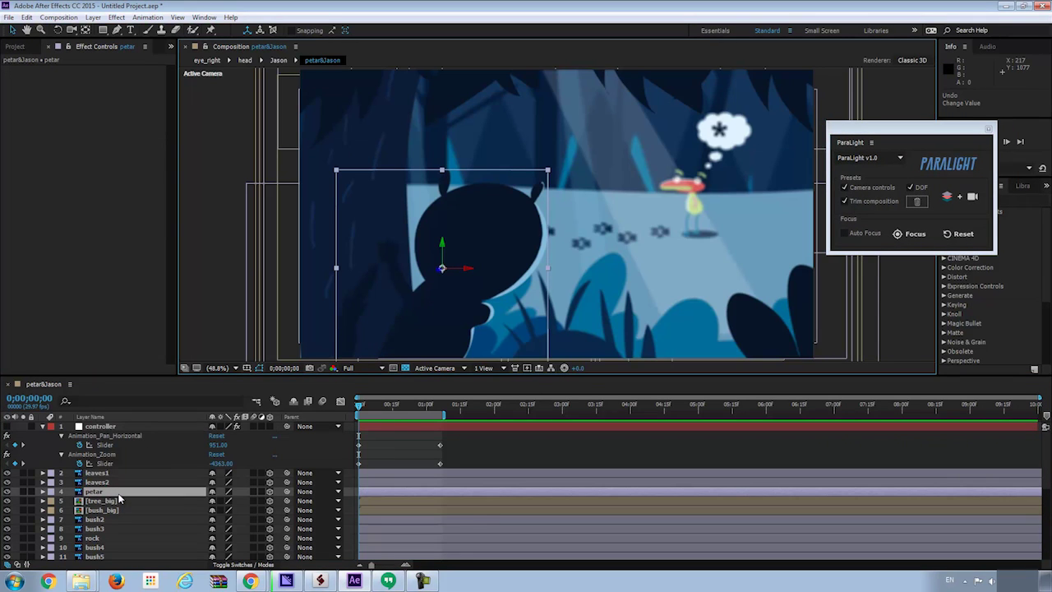
pyautogui.click(922, 235)
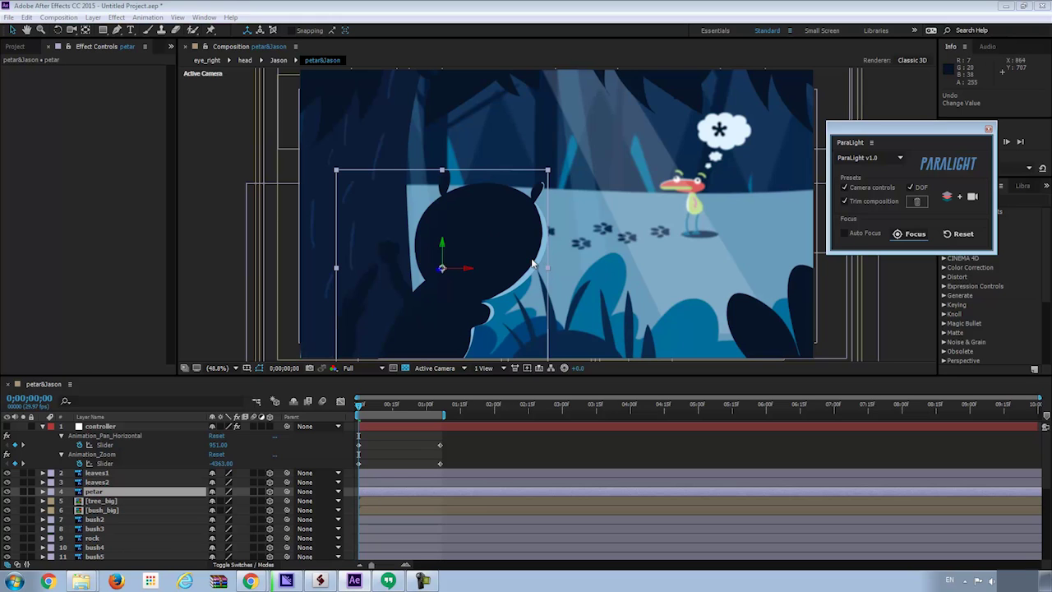
pyautogui.click(419, 426)
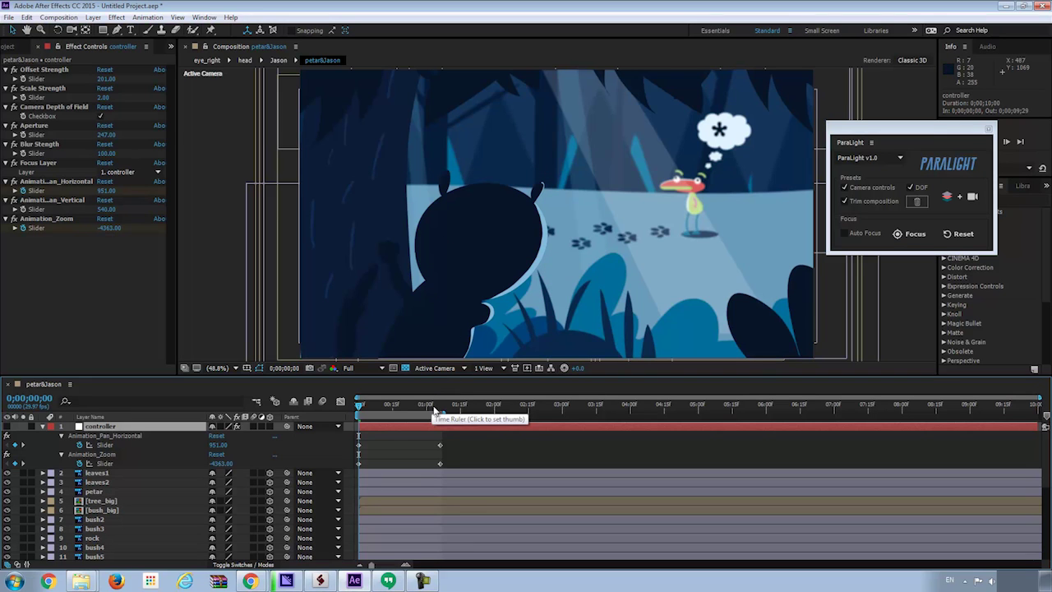
# At 1;06, apply ParaLight Focus to the Jason layer.
pyautogui.click(440, 406)
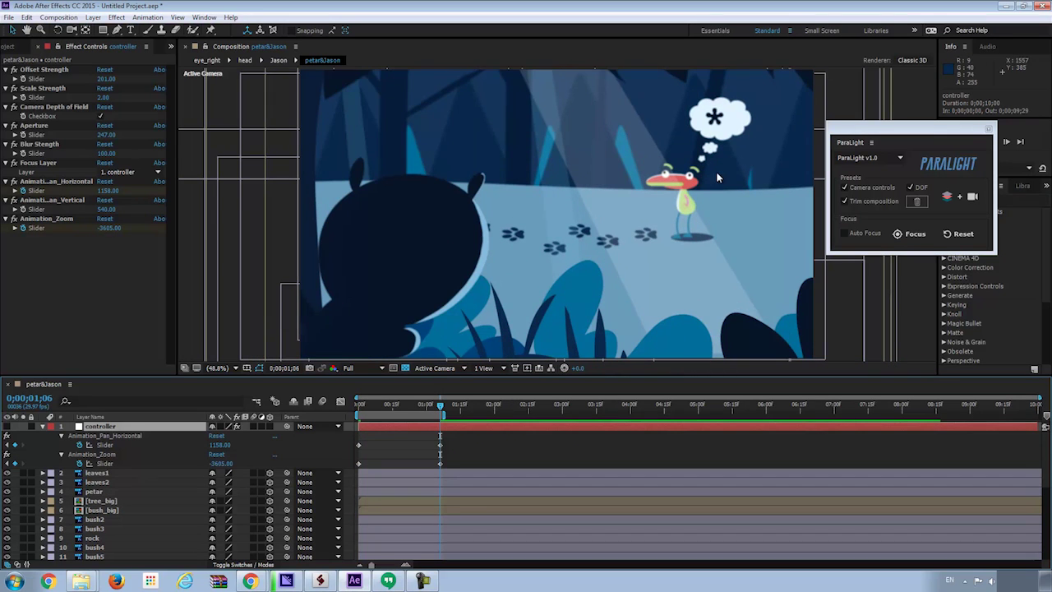
pyautogui.scroll(-5, 180, 494)
pyautogui.click(130, 521)
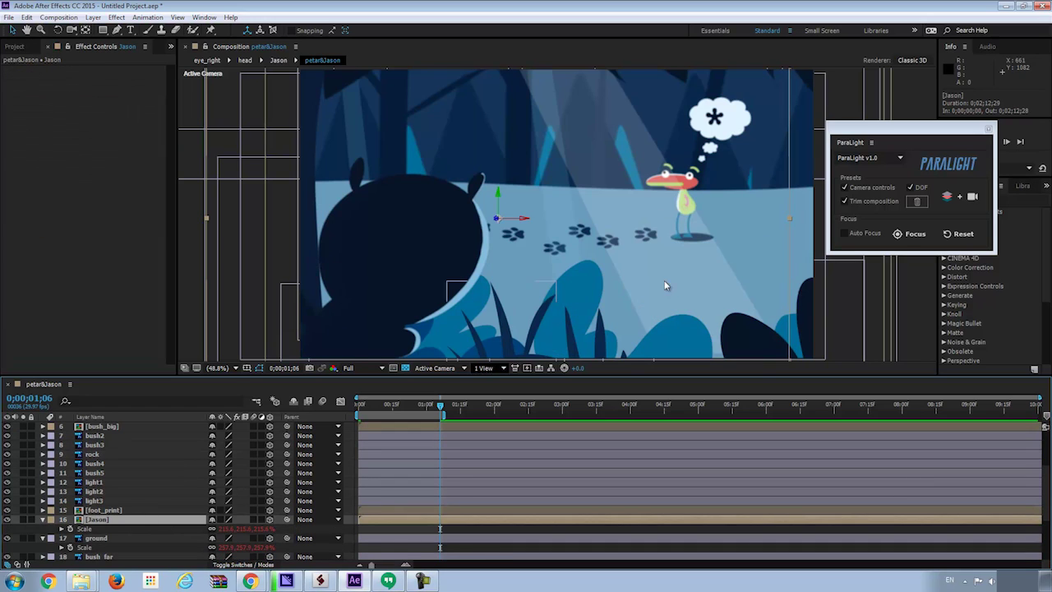
pyautogui.click(903, 236)
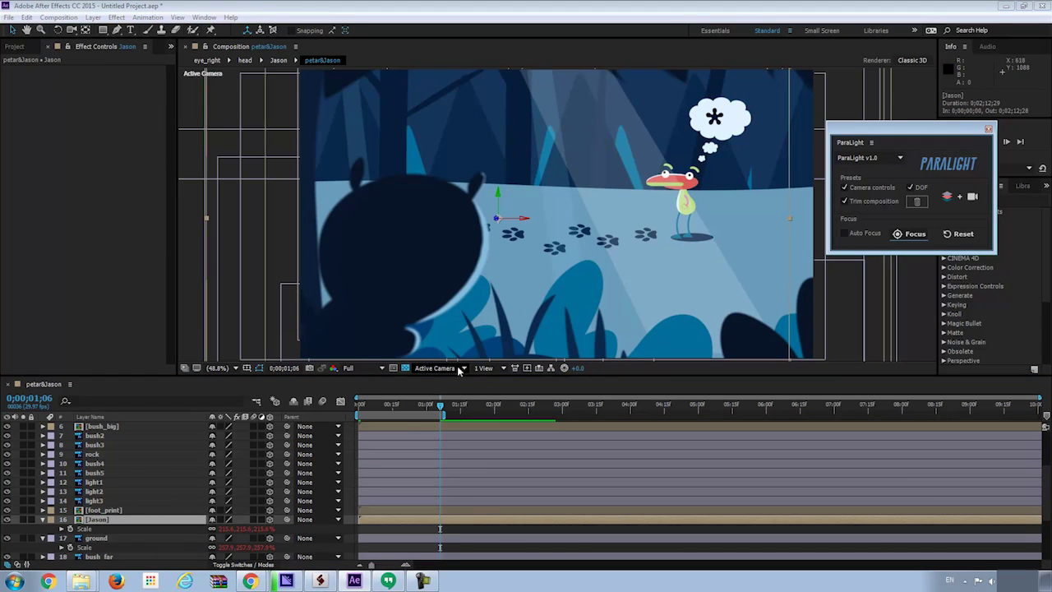
# Preview the shot from the first frame, then stop playback.
pyautogui.press('Home')
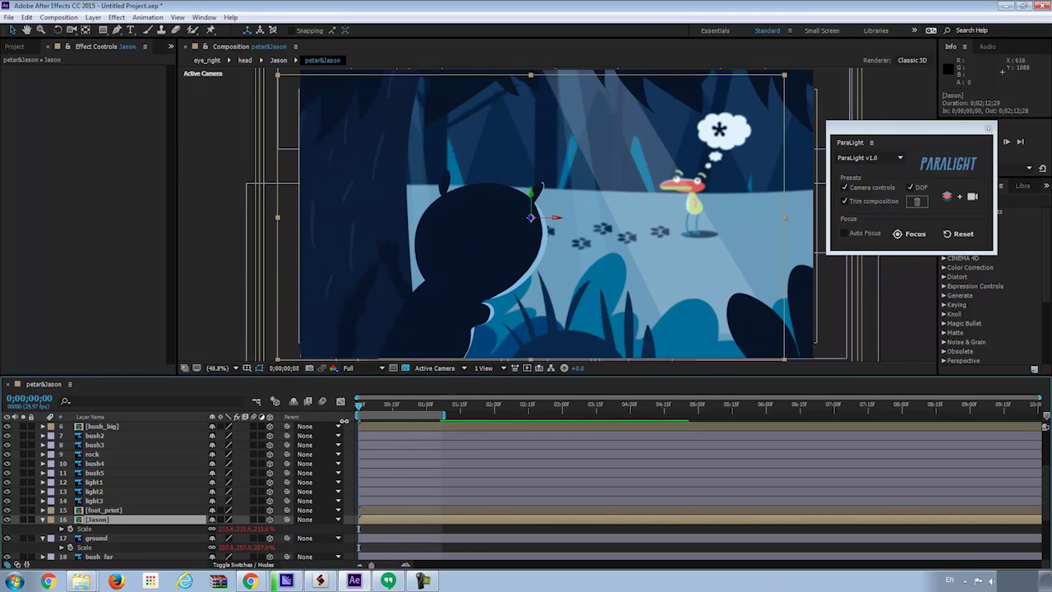
pyautogui.press('space')
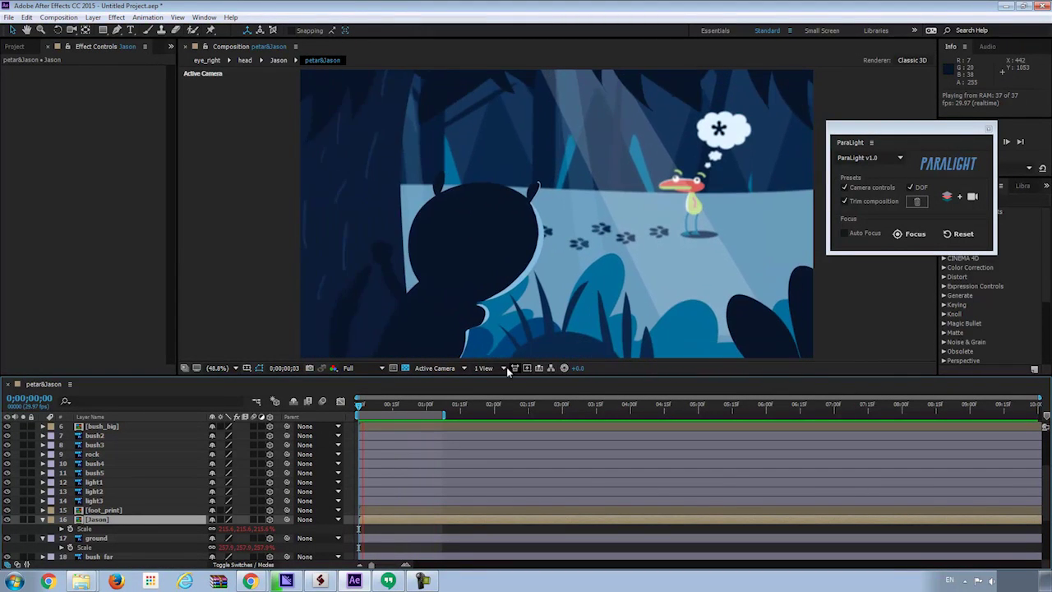
pyautogui.press('space')
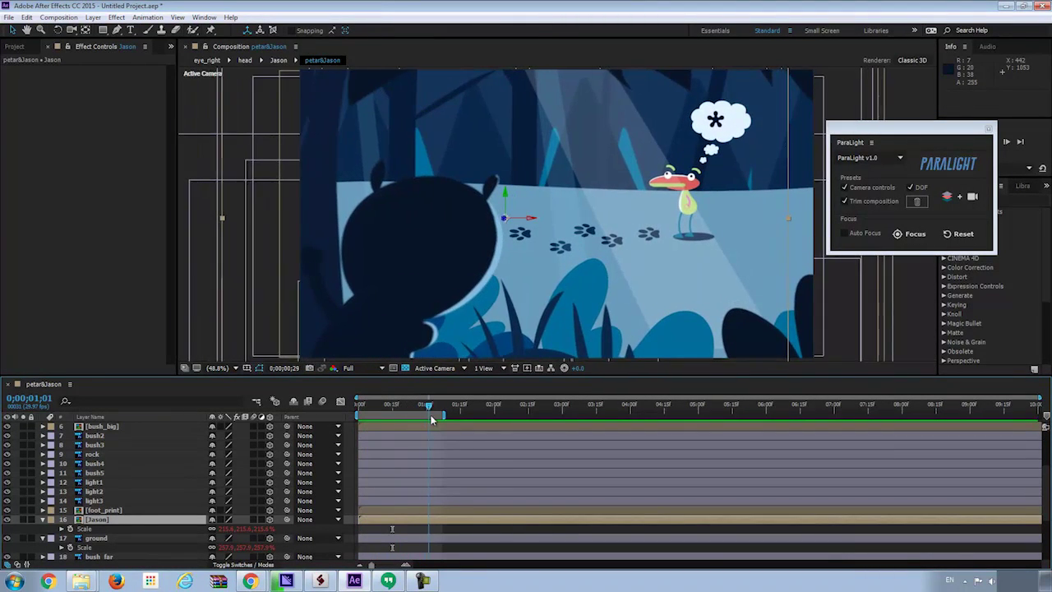
# Reset ParaLight's focus so the controller is the Focus Layer again.
pyautogui.click(954, 238)
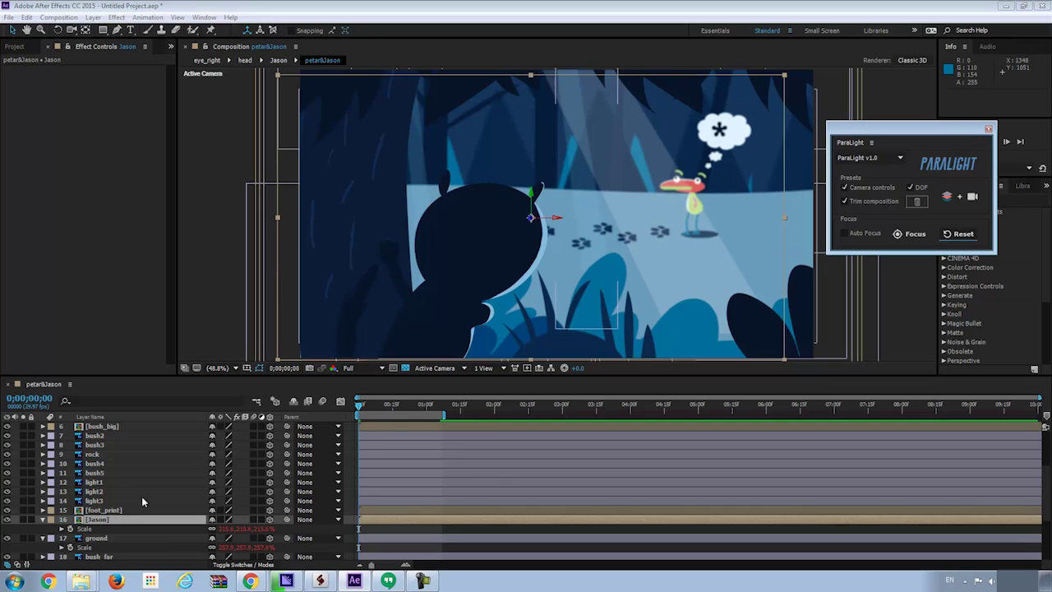
pyautogui.click(123, 525)
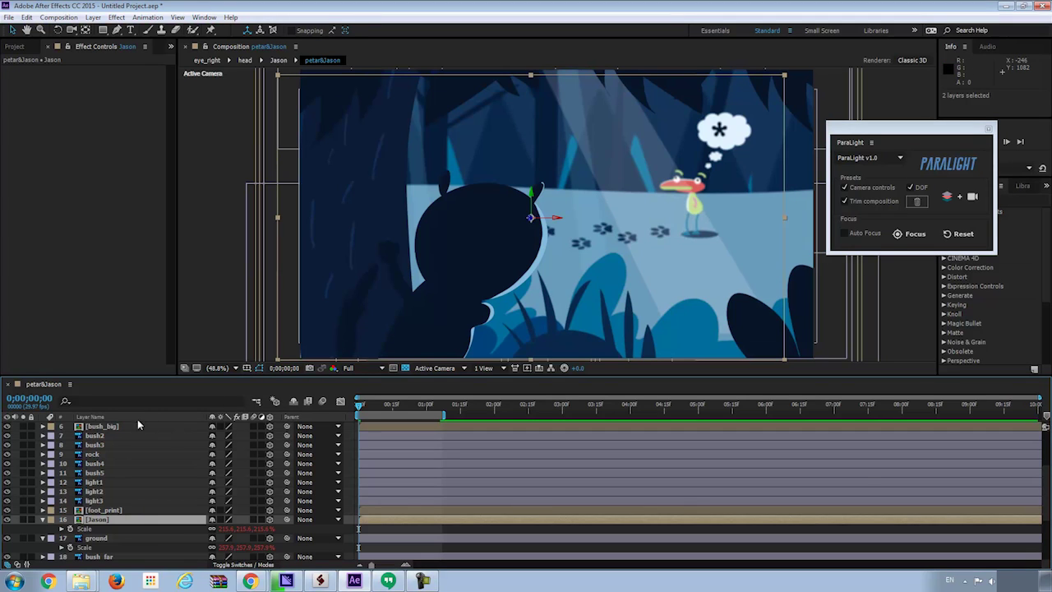
pyautogui.scroll(3, 132, 431)
# Set the controller's Focus Layer to Jason and tick Auto Focus.
pyautogui.click(116, 428)
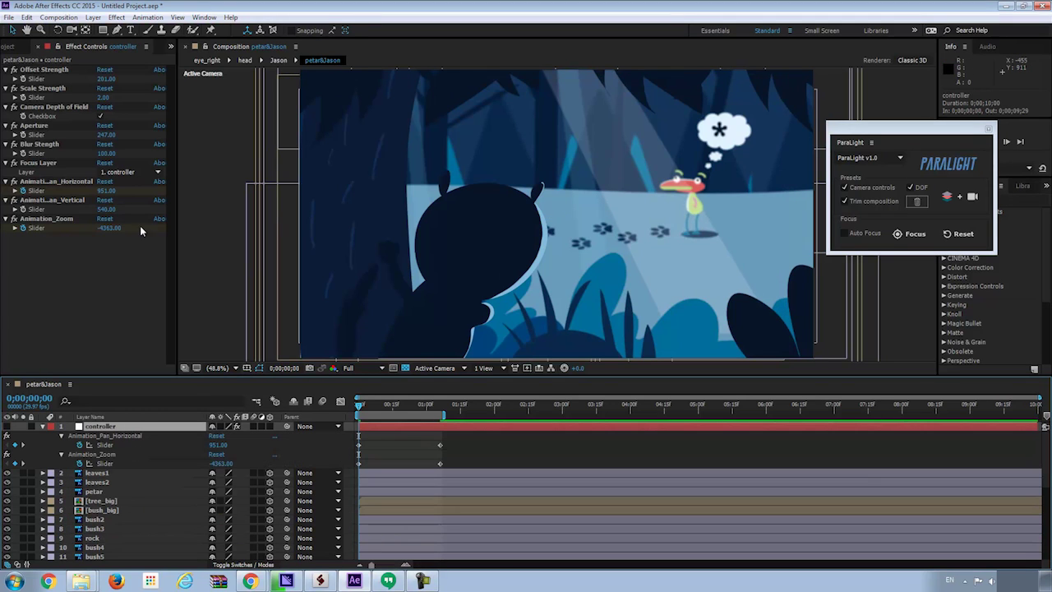
pyautogui.click(122, 173)
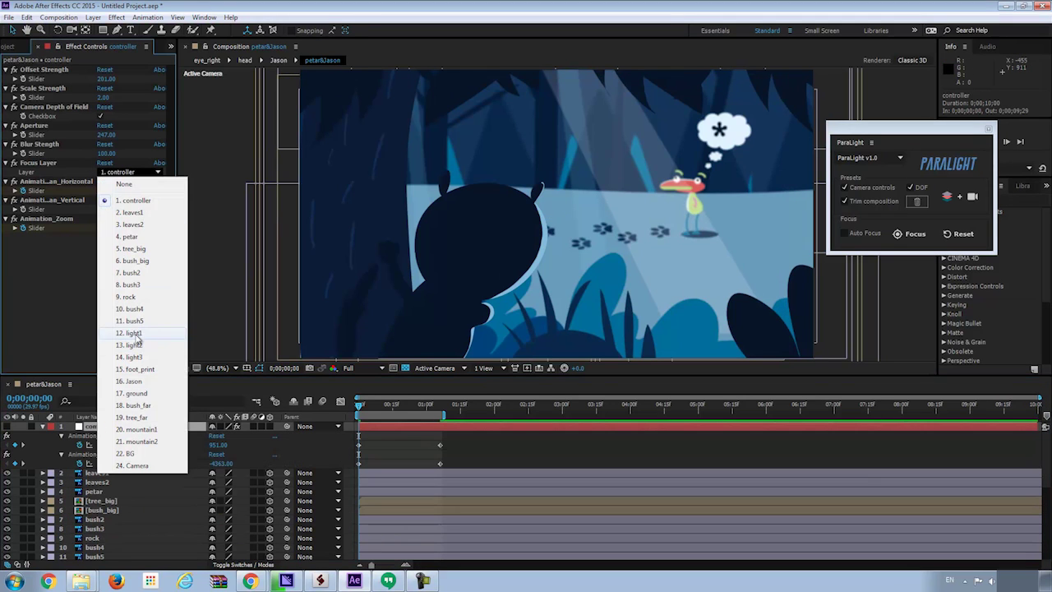
pyautogui.click(136, 381)
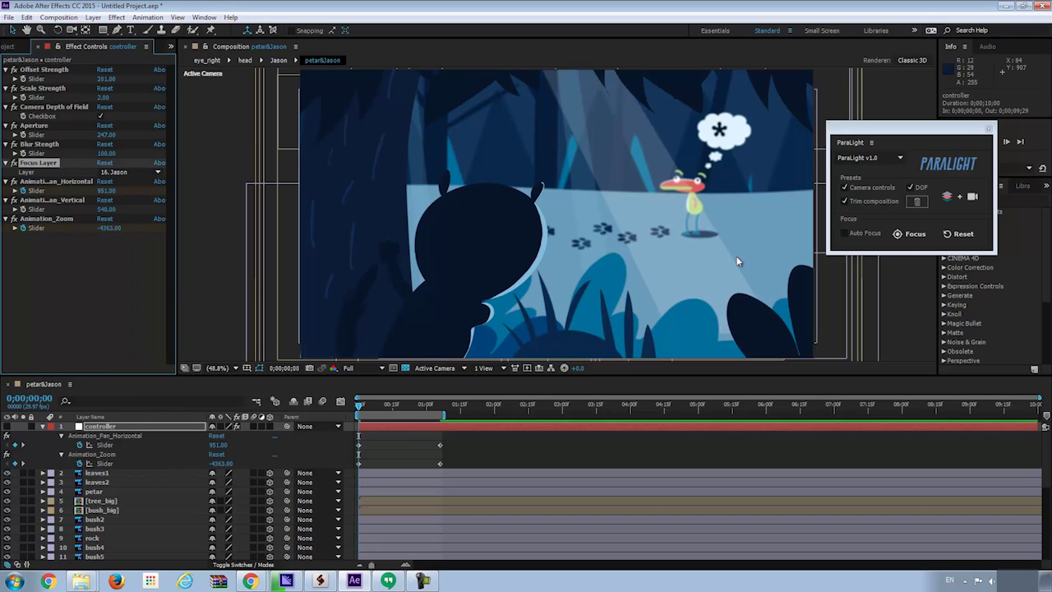
pyautogui.click(845, 233)
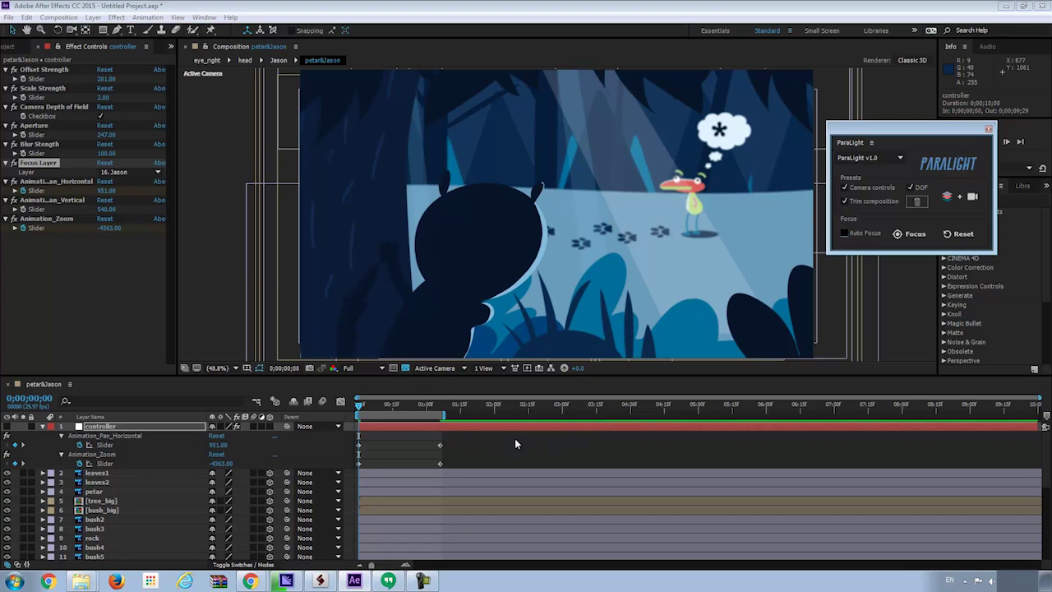
# With Jason selected and Auto Focus on, apply ParaLight Focus and RAM-preview the camera move.
pyautogui.click(362, 409)
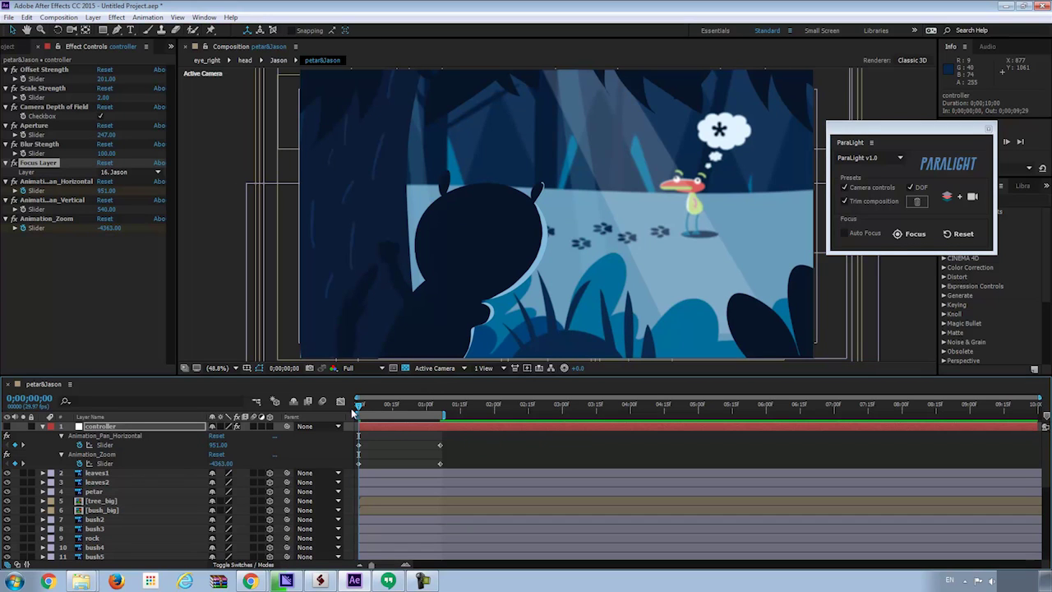
pyautogui.scroll(-5, 127, 494)
pyautogui.click(119, 491)
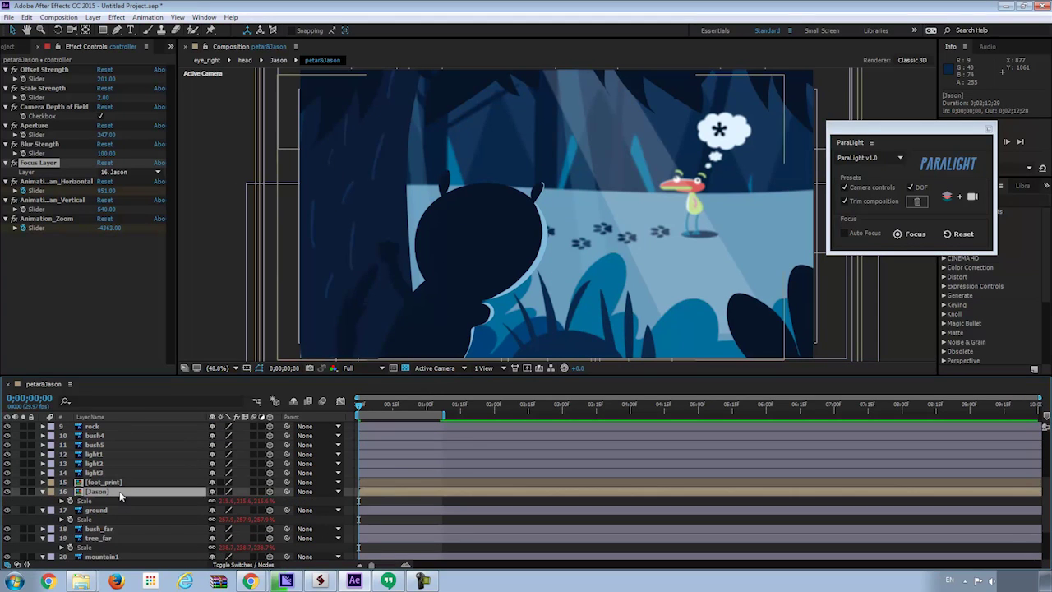
pyautogui.click(845, 236)
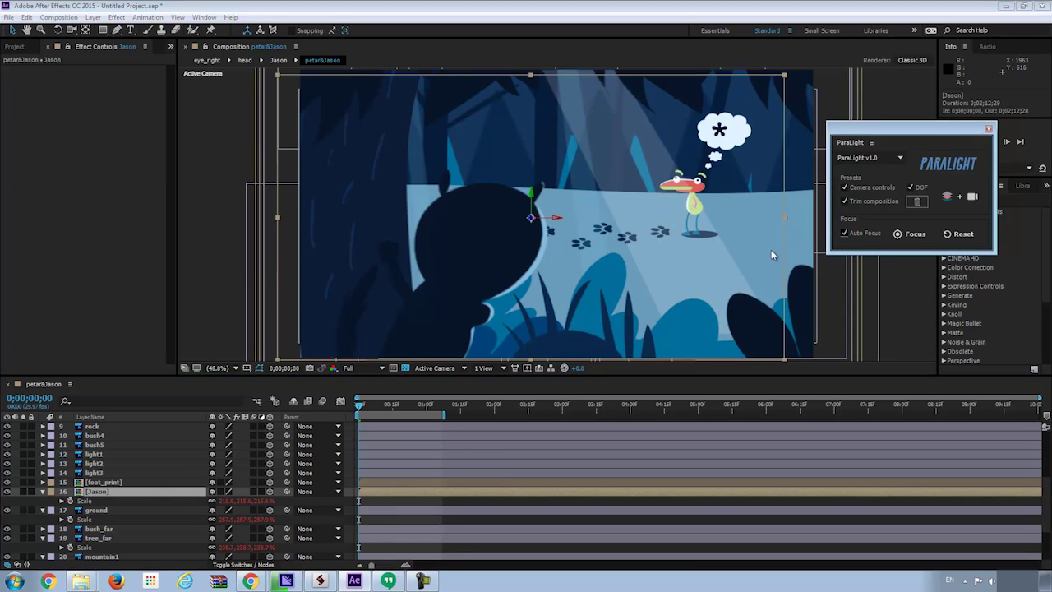
pyautogui.click(915, 235)
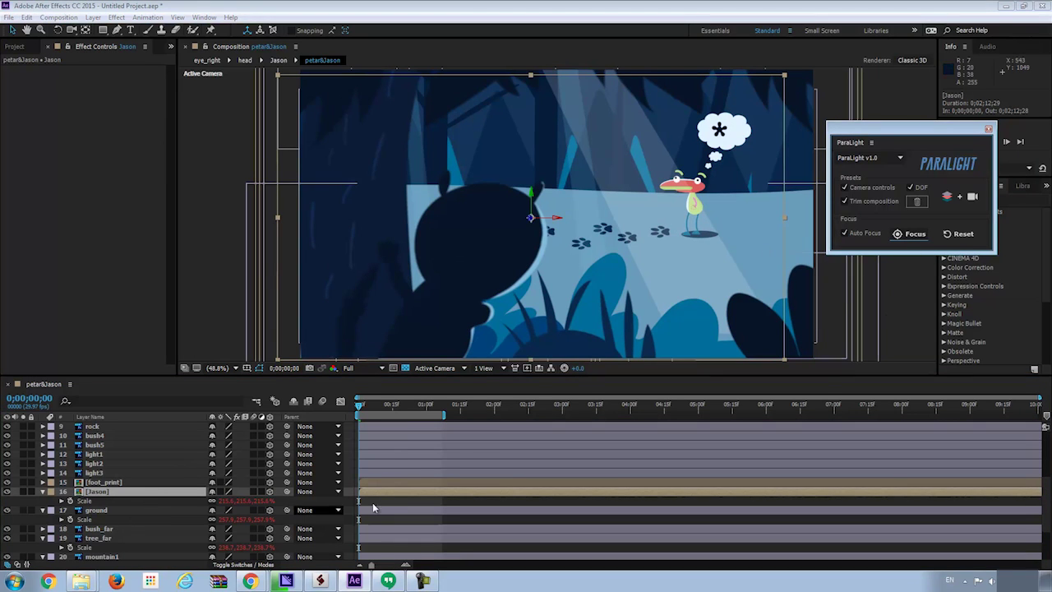
pyautogui.press('space')
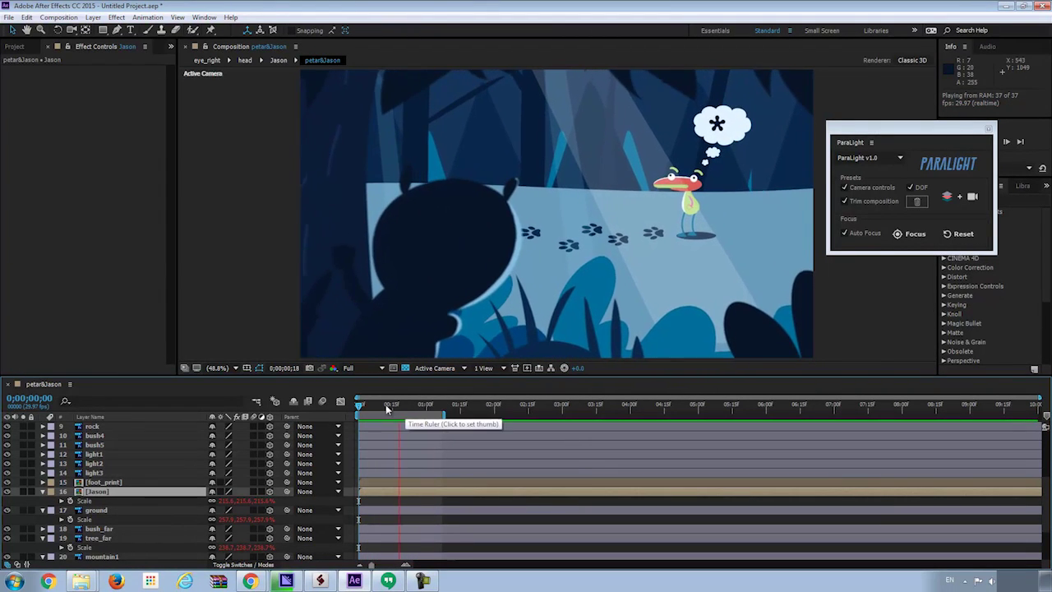
pyautogui.press('space')
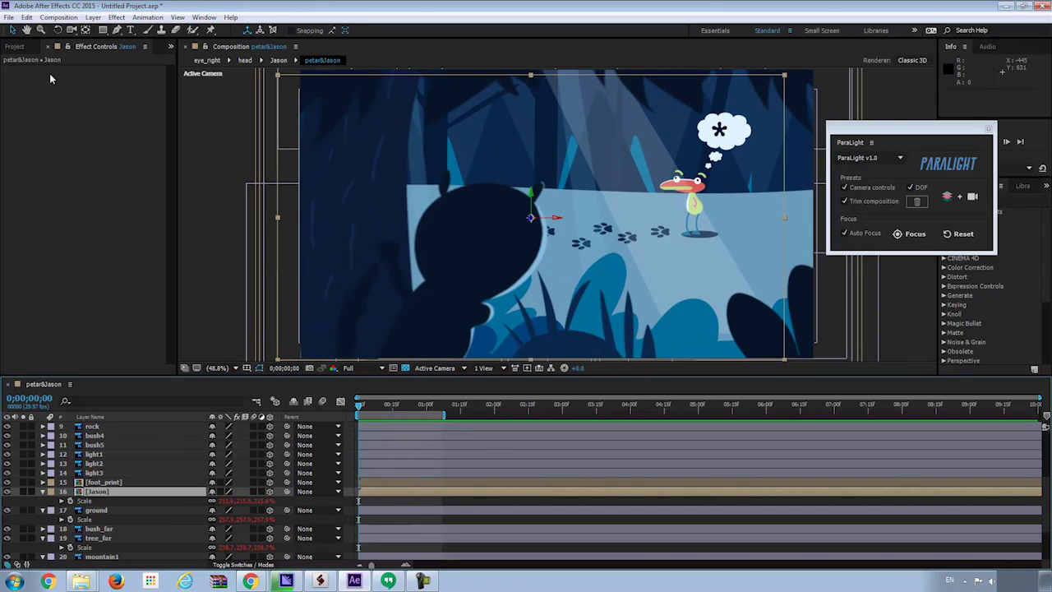
# Scrub the controller's Aperture up to 355 and preview the stronger blur.
pyautogui.scroll(5, 107, 461)
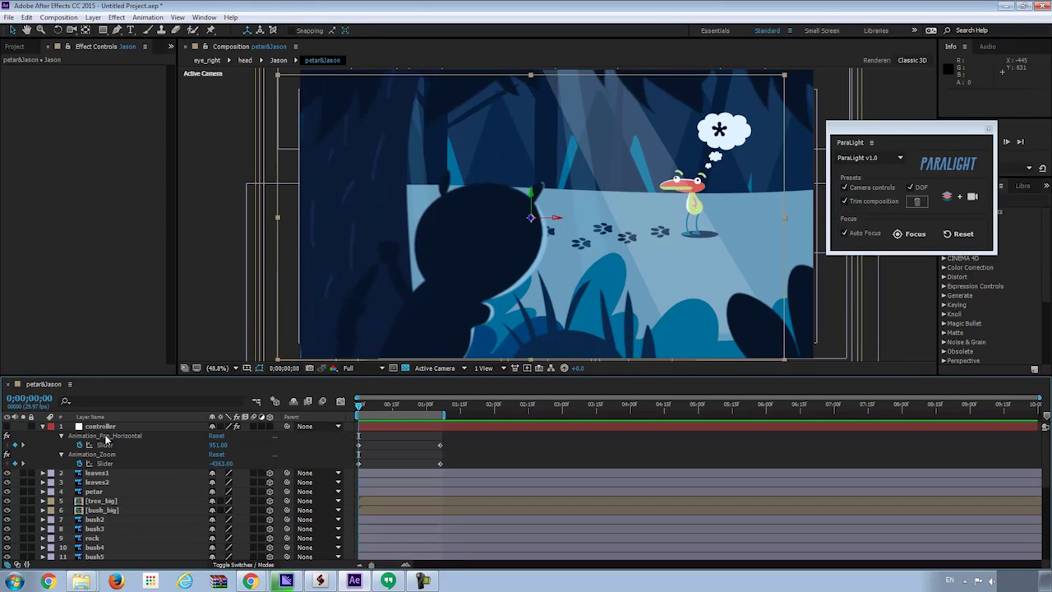
pyautogui.click(103, 426)
pyautogui.moveTo(105, 140); pyautogui.dragTo(429, 247)
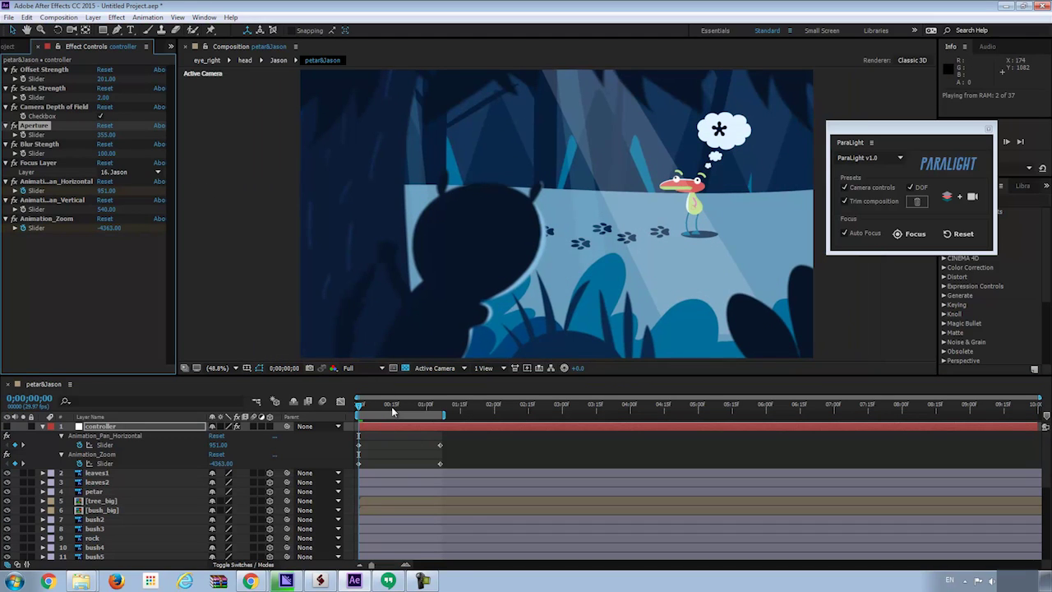
pyautogui.press('space')
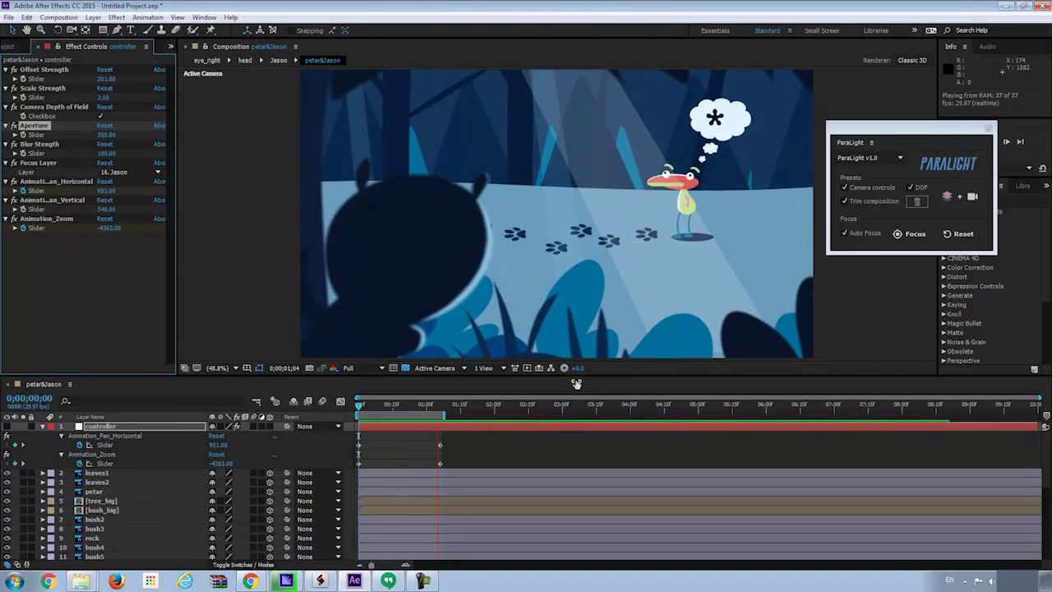
pyautogui.press('space')
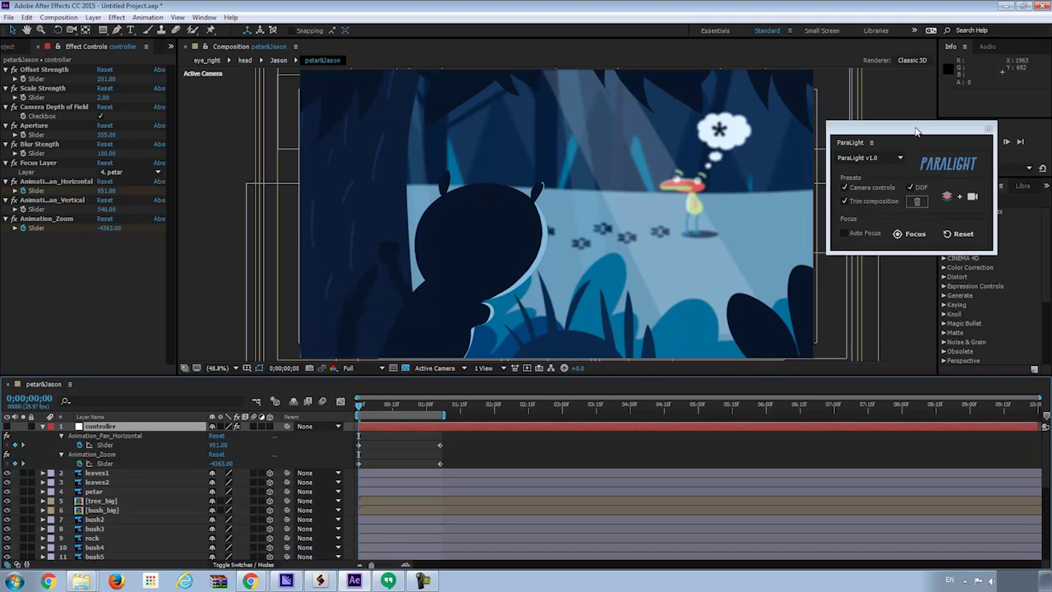
# Drag the ParaLight panel a little lower in the workspace.
pyautogui.moveTo(916, 133); pyautogui.dragTo(914, 168)
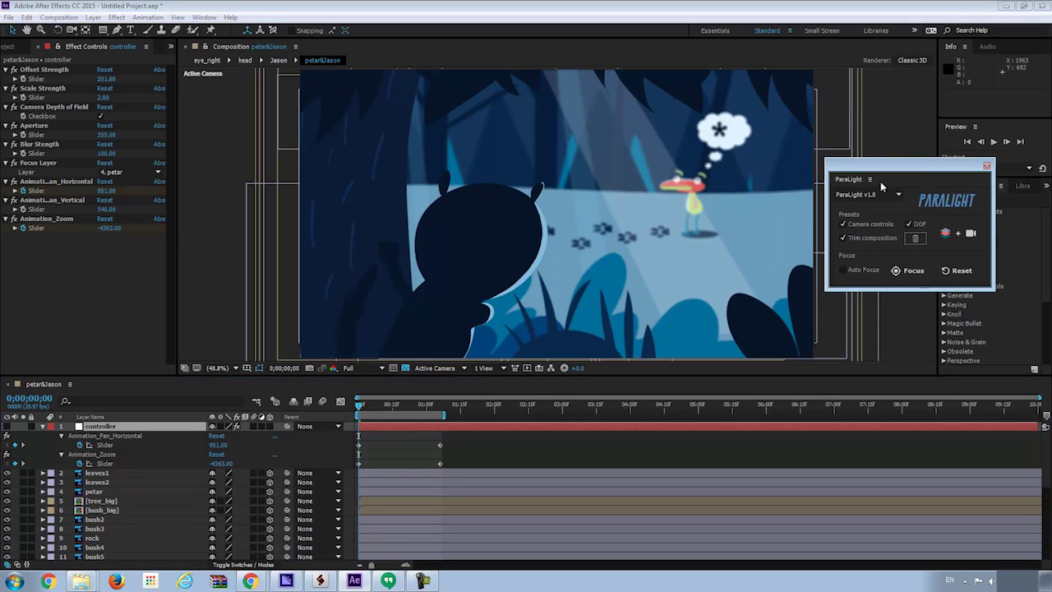
# Reveal Position and Scale for the leaves1 and leaves2 layers.
pyautogui.click(181, 475)
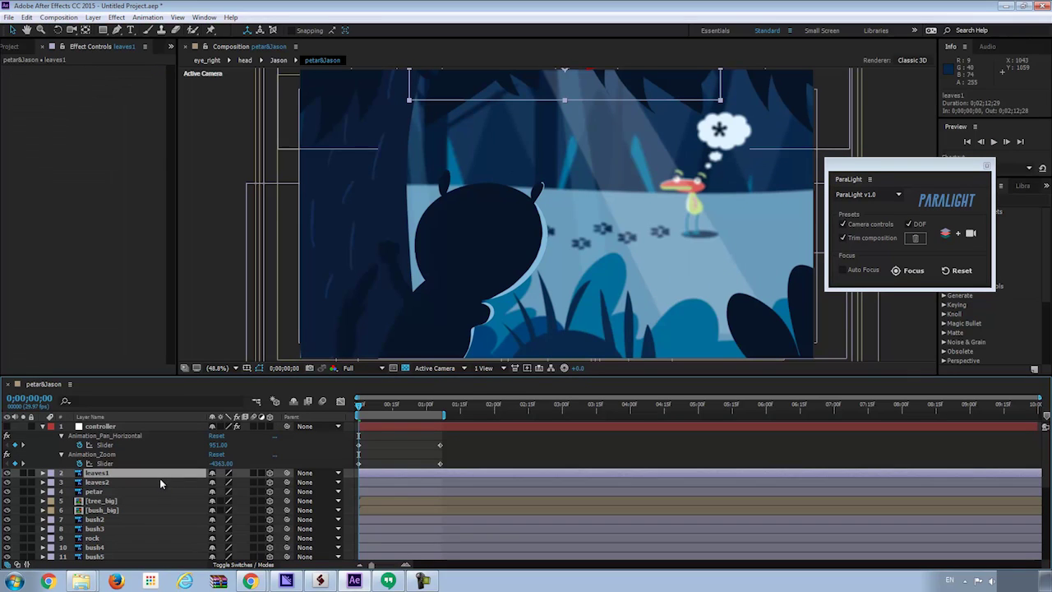
pyautogui.keyDown('shift'); pyautogui.click(158, 482); pyautogui.keyUp('shift')
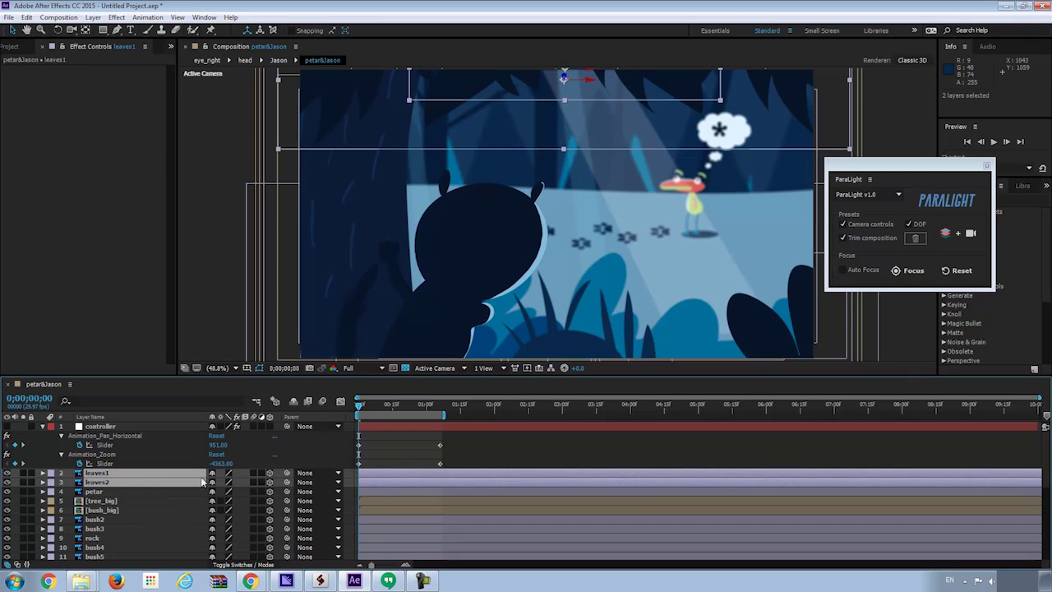
pyautogui.press('p')
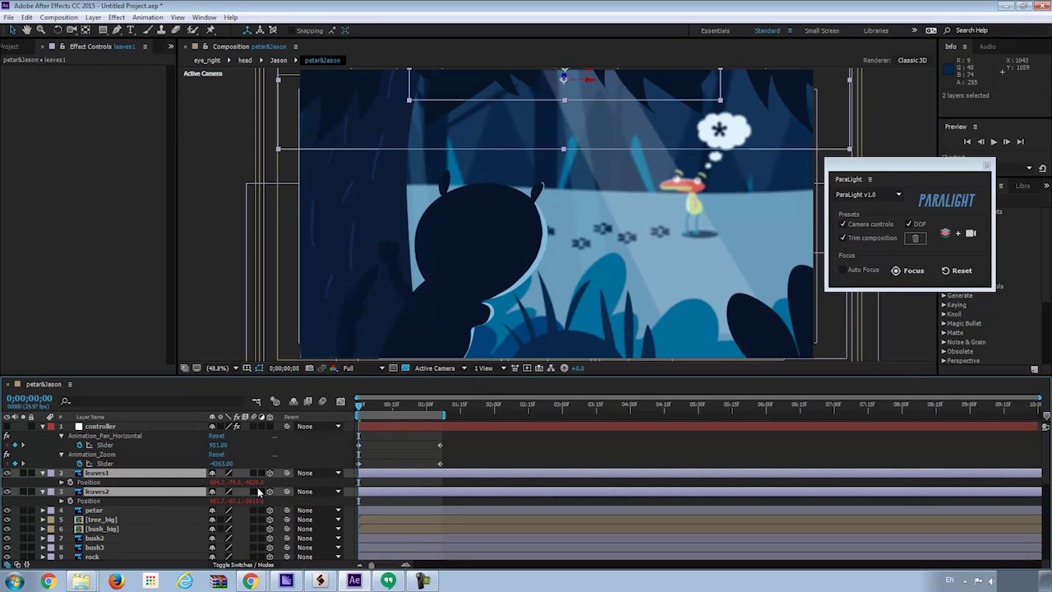
pyautogui.hotkey('shift', 's')
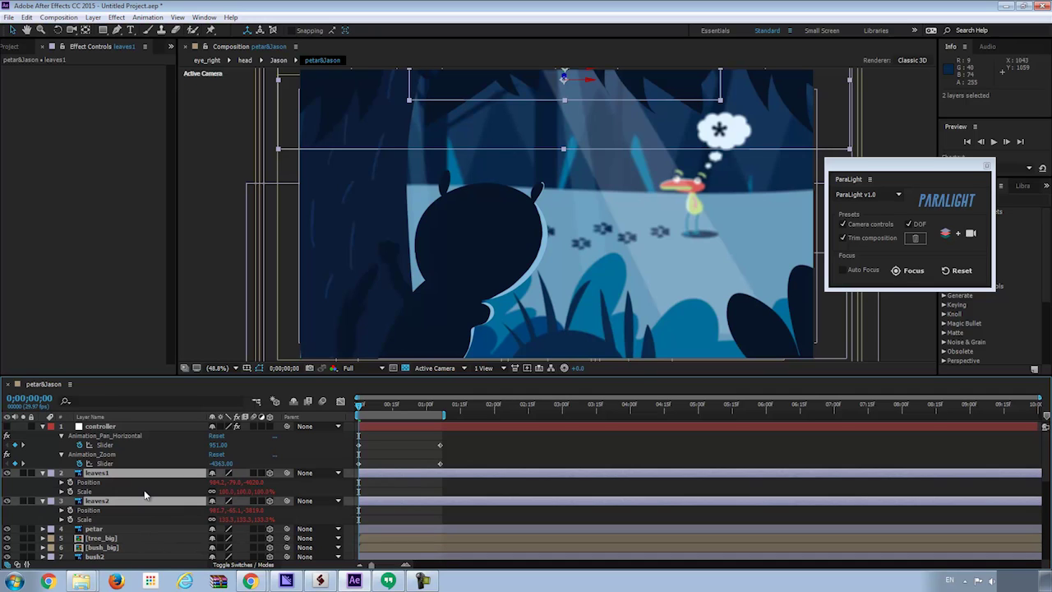
# Trial-reset the leaves layers' depth with ParaLight's trash button, then undo and deselect.
pyautogui.click(140, 473)
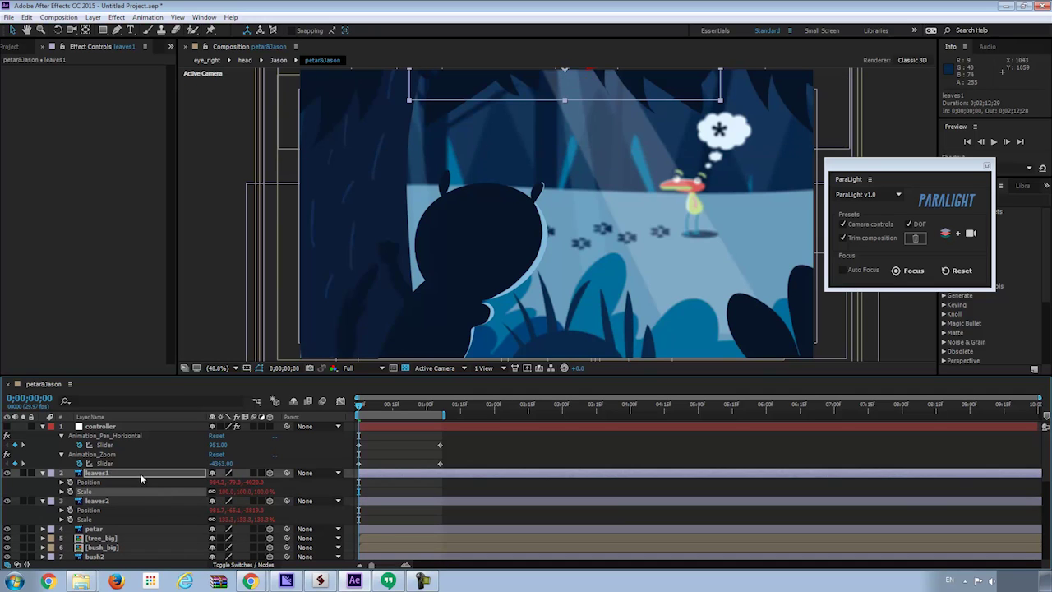
pyautogui.click(140, 495)
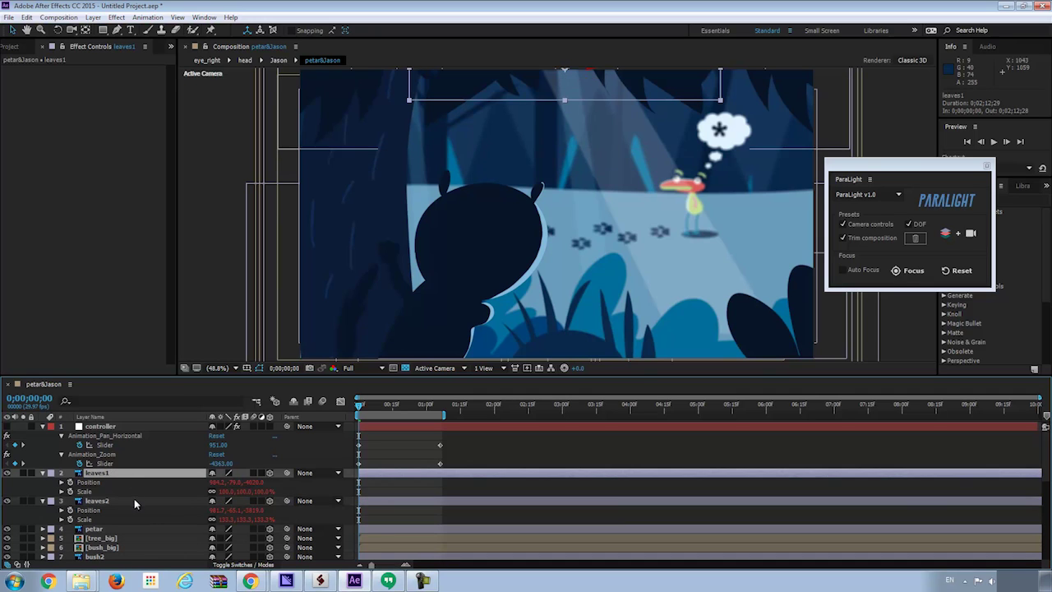
pyautogui.keyDown('shift'); pyautogui.click(134, 499); pyautogui.keyUp('shift')
pyautogui.click(915, 238)
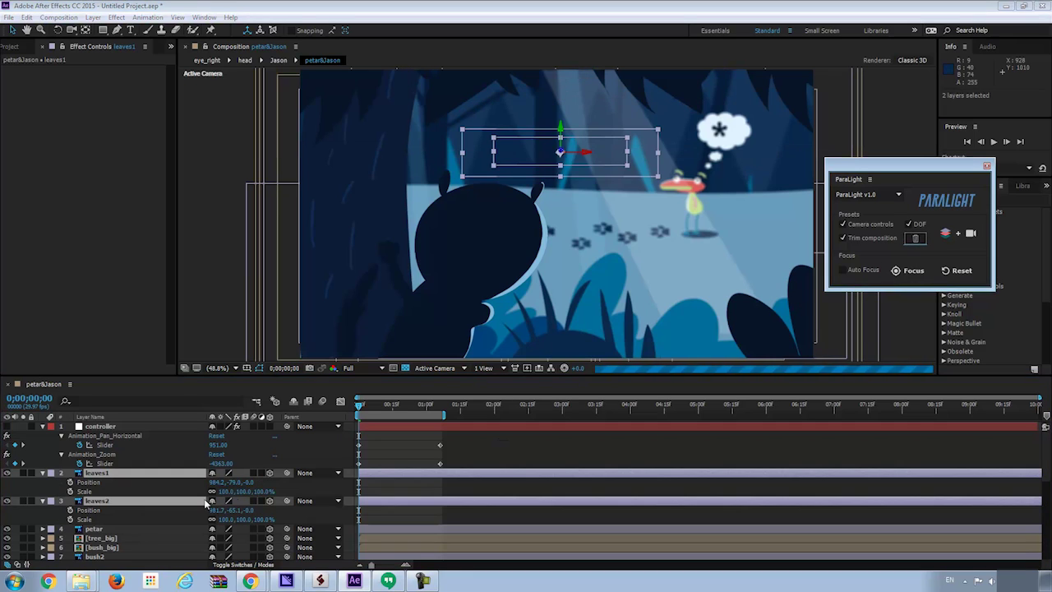
pyautogui.press(',')
pyautogui.press(',')
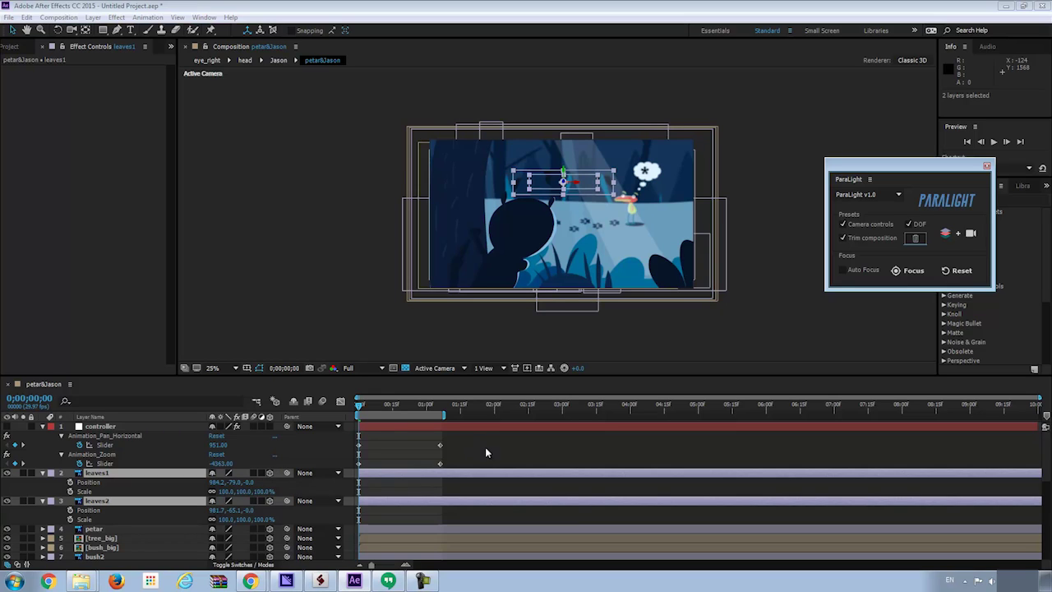
pyautogui.hotkey('ctrl', 'z')
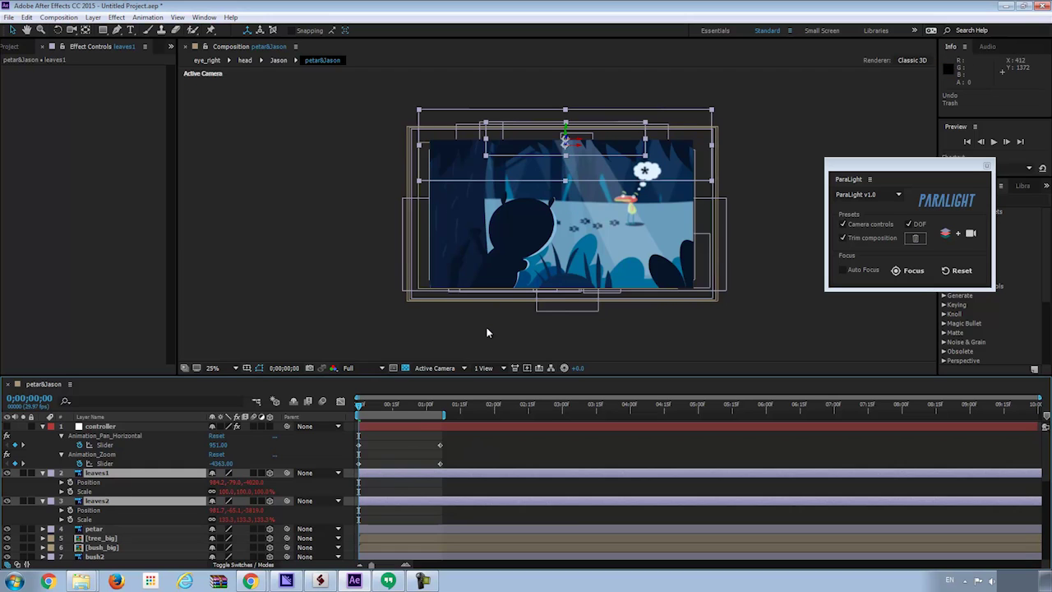
pyautogui.hotkey('ctrl', 'shift', 'a')
pyautogui.scroll(-1, 621, 225)
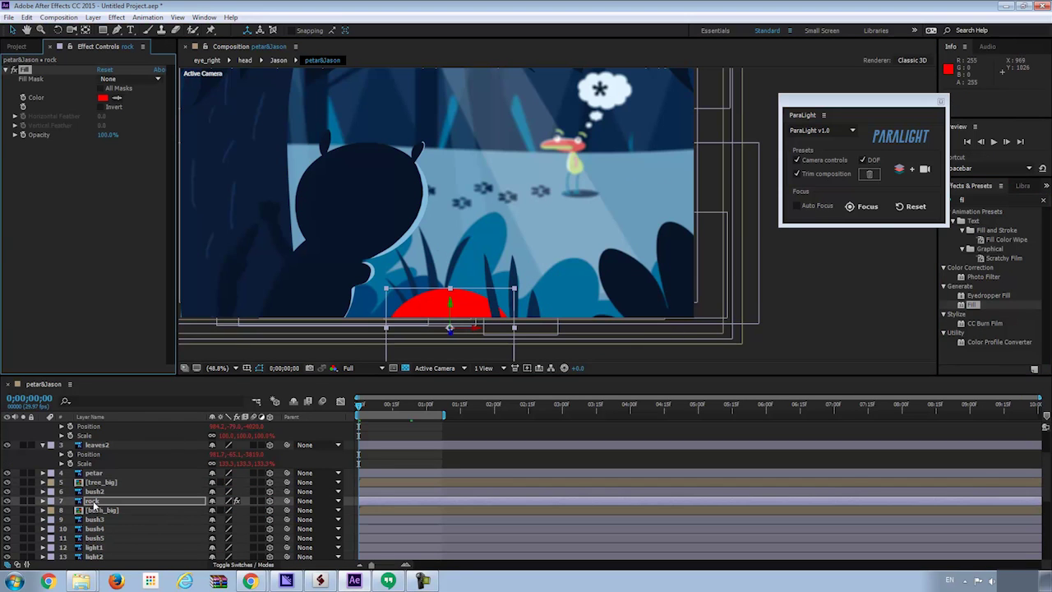
# Move bush2 below rock, then rock below bush3, and switch off rock's red Fill.
pyautogui.click(119, 492)
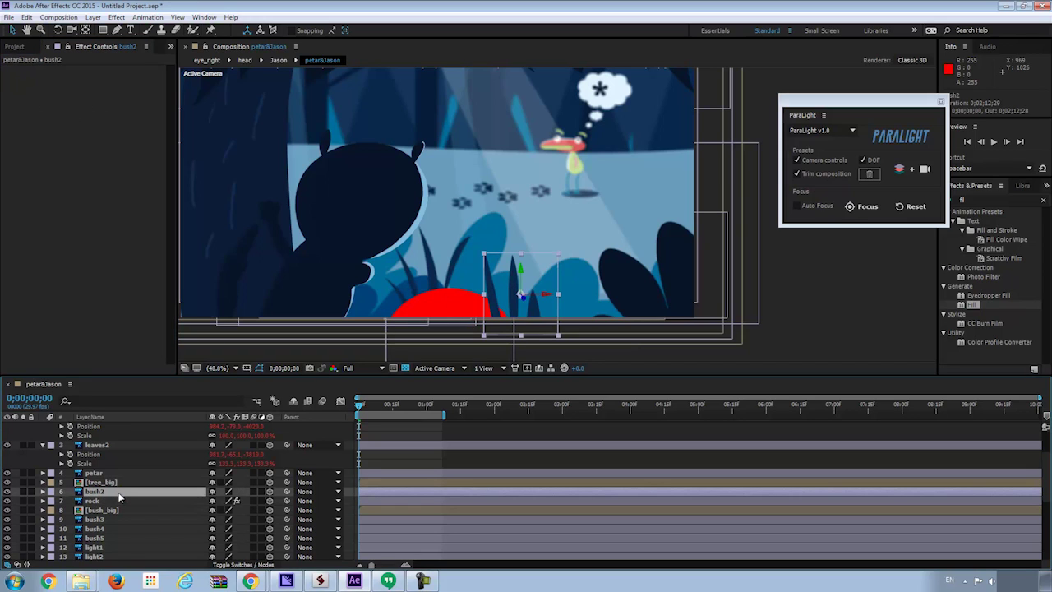
pyautogui.moveTo(113, 490); pyautogui.dragTo(115, 504)
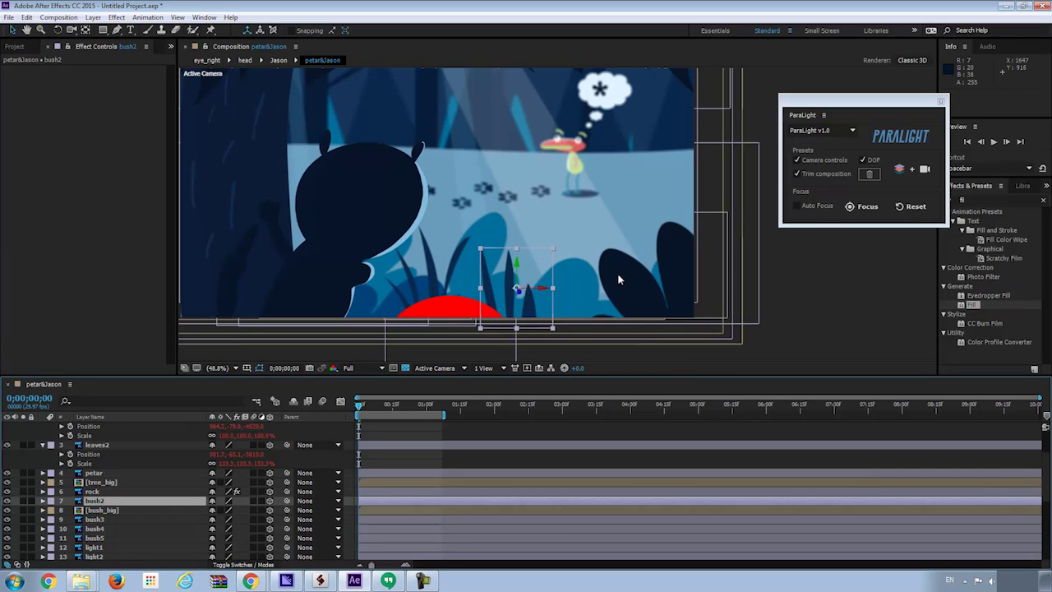
pyautogui.scroll(1, 422, 374)
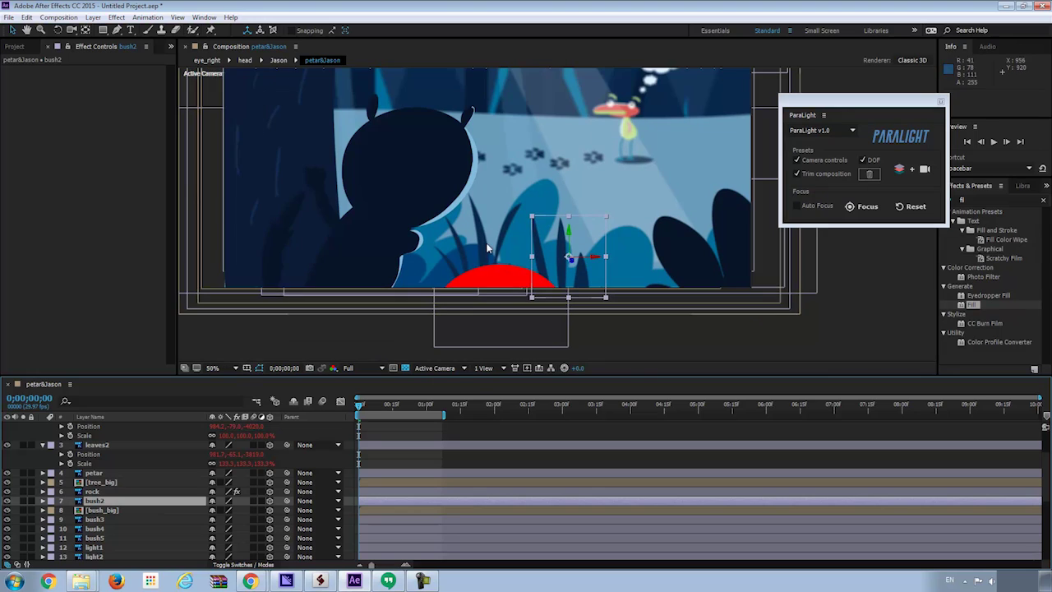
pyautogui.click(113, 492)
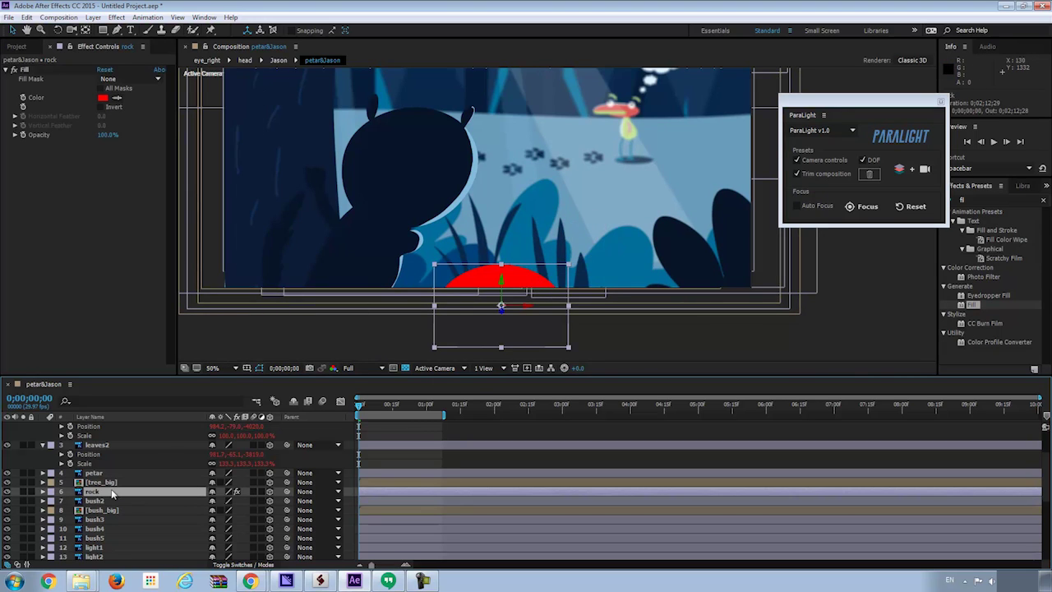
pyautogui.moveTo(113, 493); pyautogui.dragTo(115, 518)
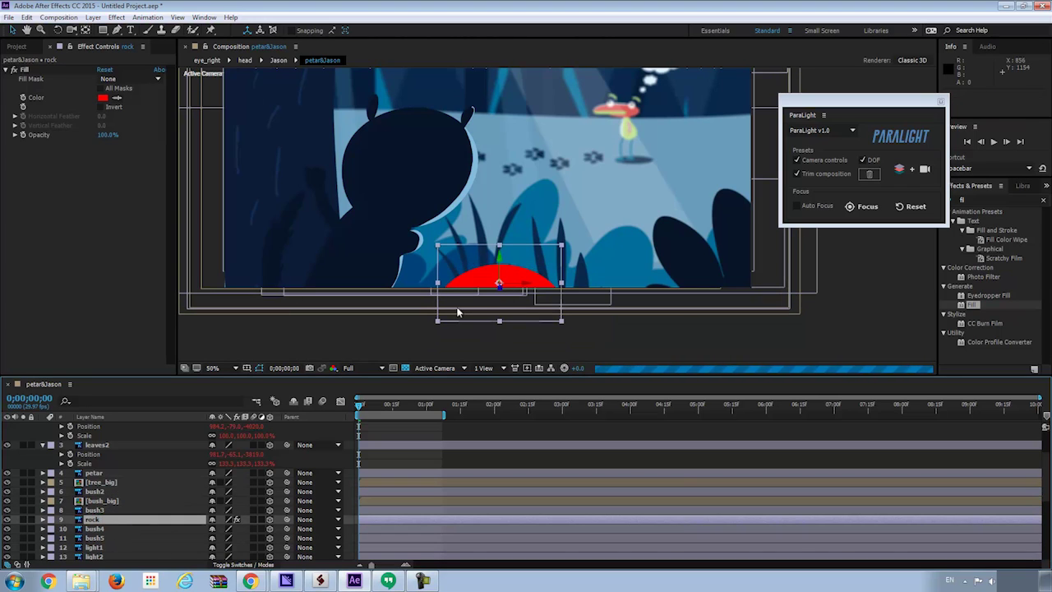
pyautogui.moveTo(500, 309); pyautogui.dragTo(485, 300)
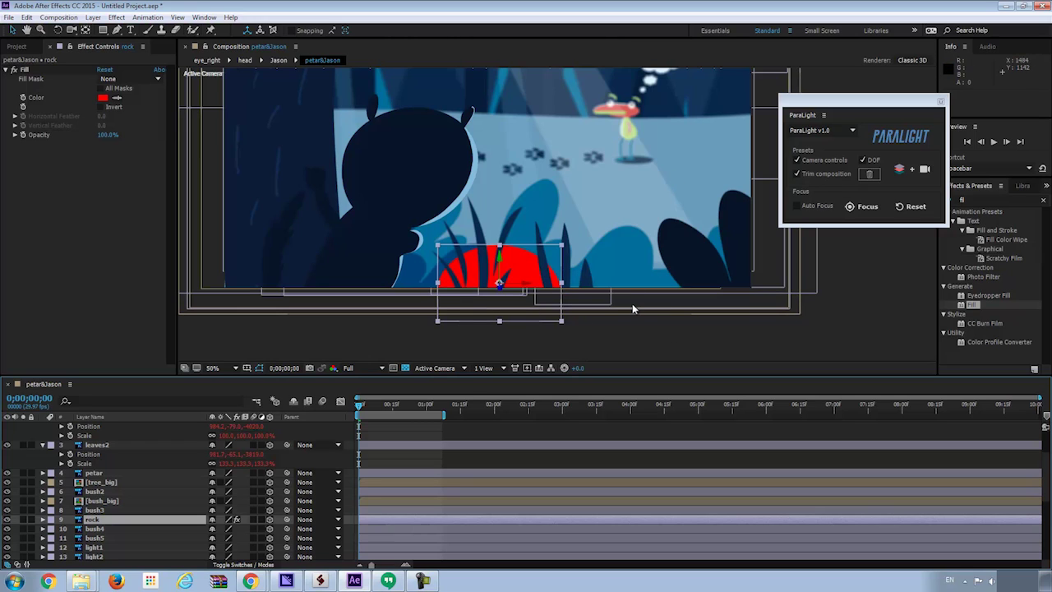
pyautogui.click(14, 71)
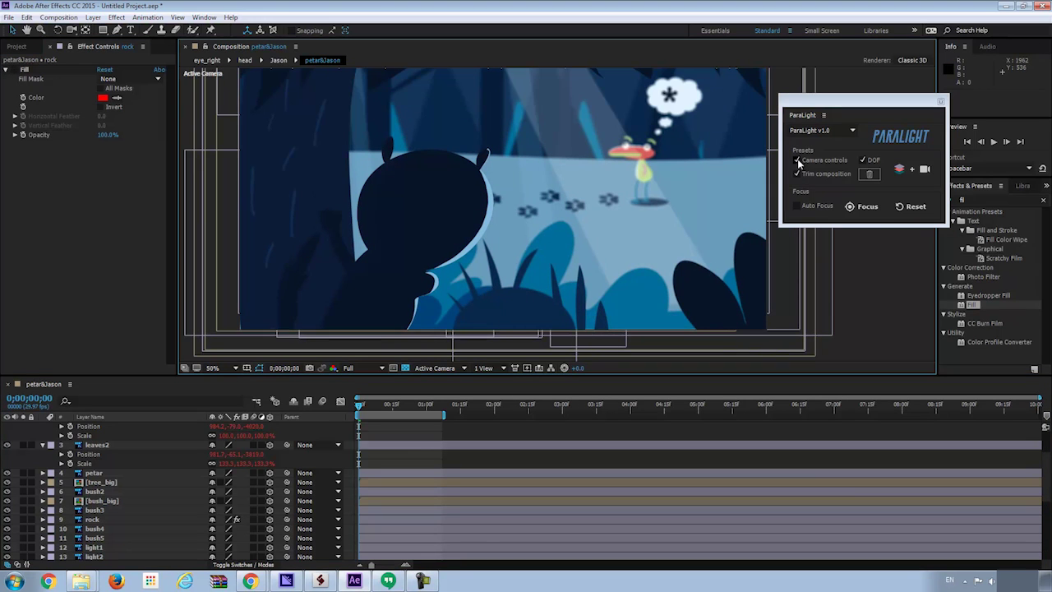
# Send the scene layers to the ParaLight rig, inspect Animation_Pan_Horizontal, then select the Camera layer.
pyautogui.click(797, 161)
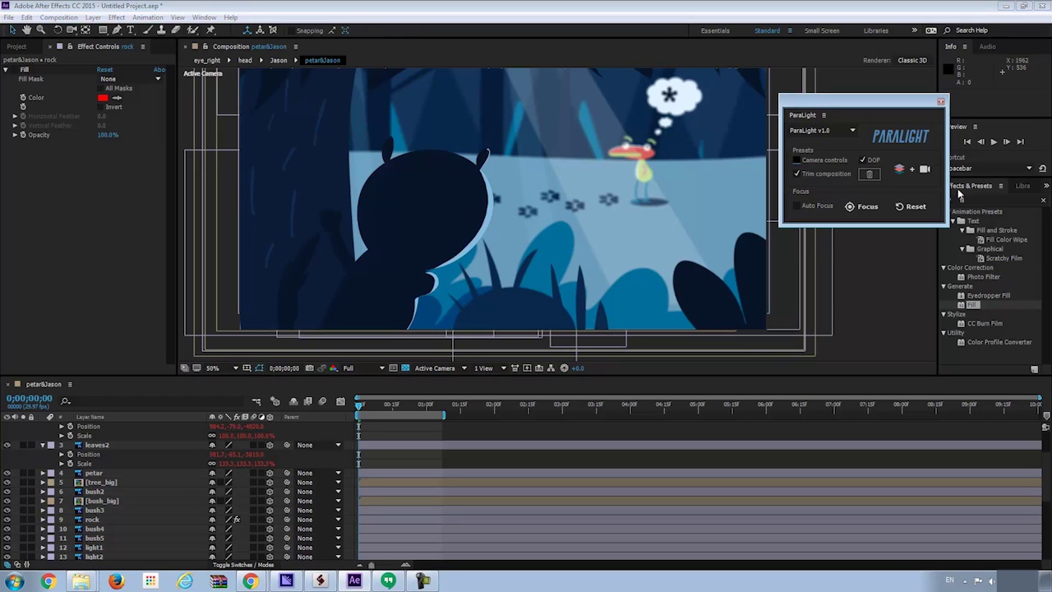
pyautogui.click(916, 168)
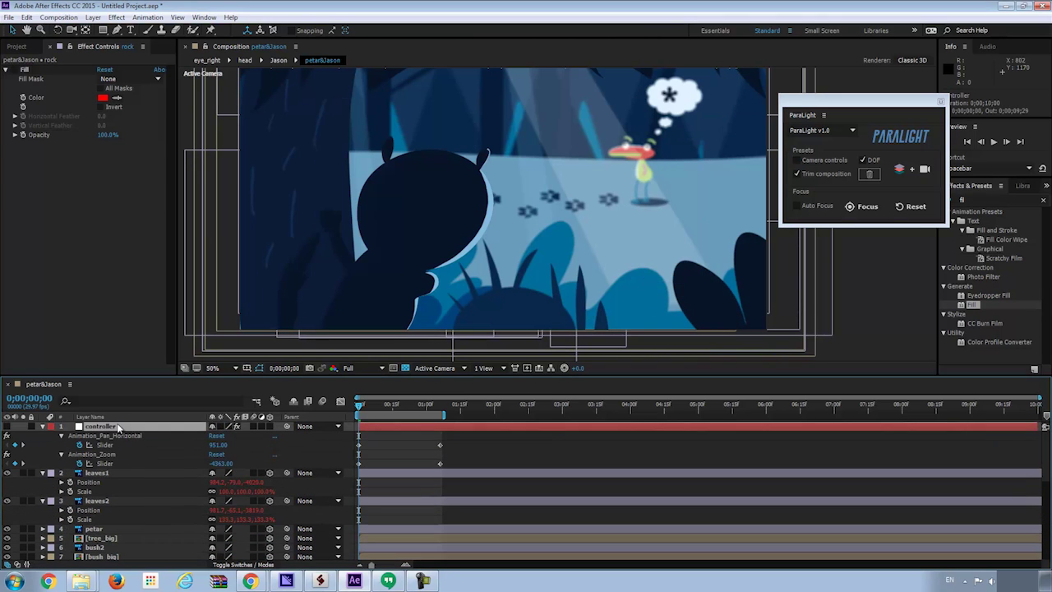
pyautogui.click(63, 183)
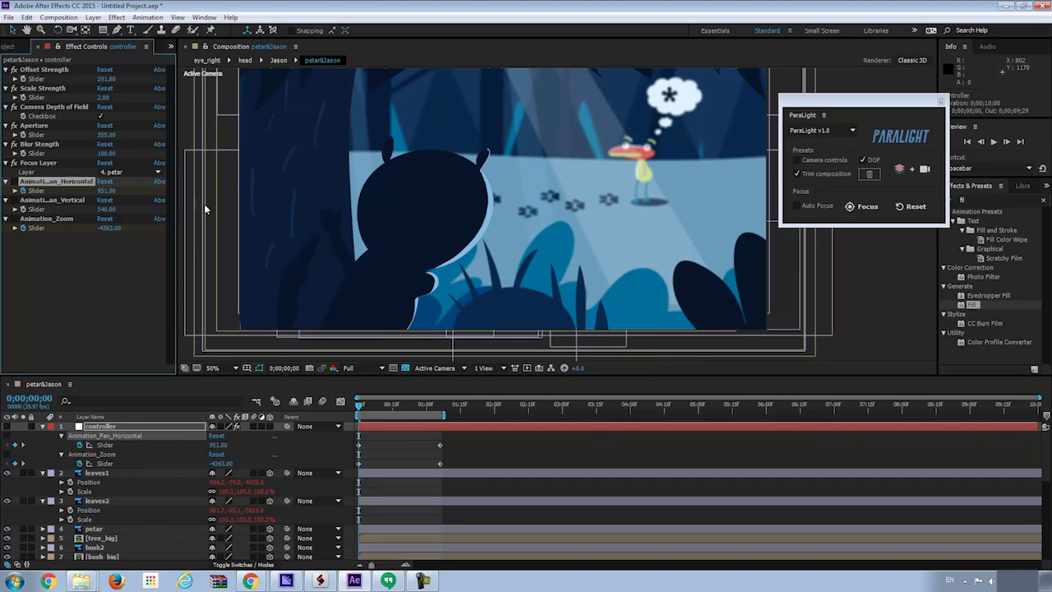
pyautogui.click(76, 258)
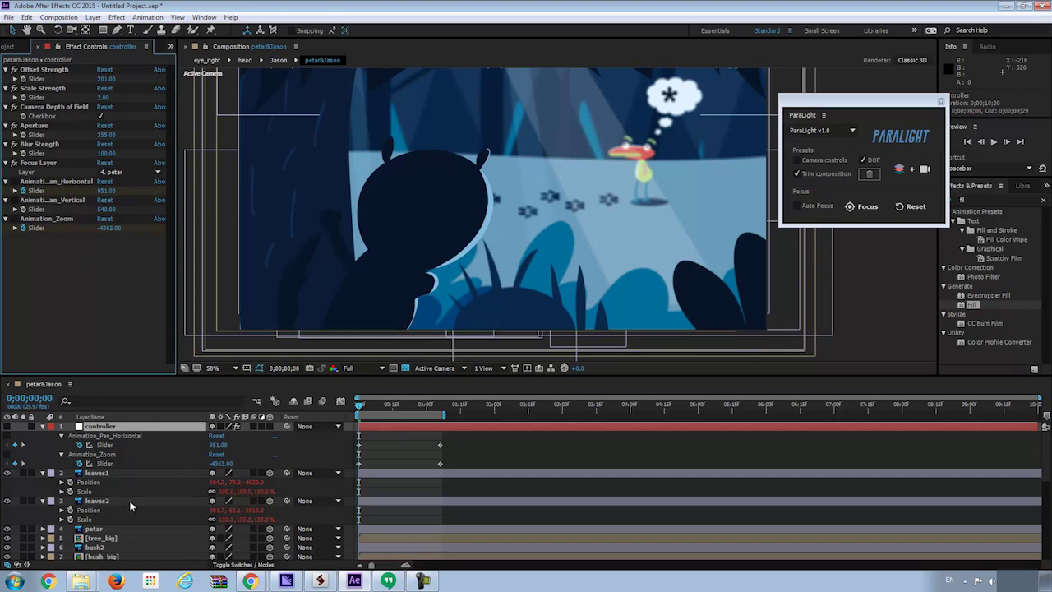
pyautogui.scroll(-6, 129, 500)
pyautogui.scroll(-3, 133, 483)
pyautogui.click(115, 559)
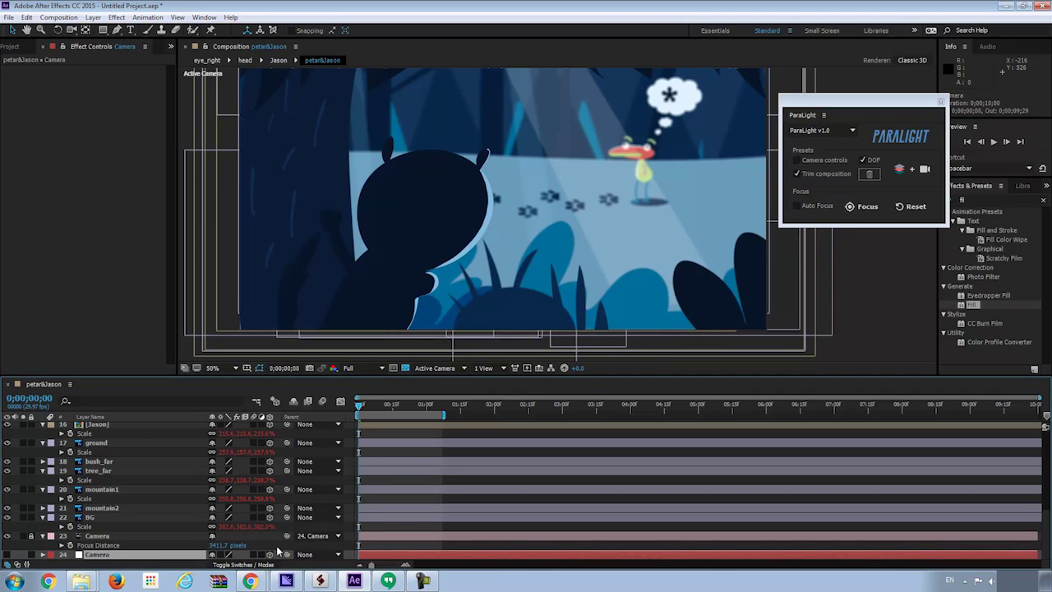
# Scrub the Camera's Position X from 726 to 799, zooming the viewer to check framing.
pyautogui.press(',')
pyautogui.moveTo(244, 546); pyautogui.dragTo(141, 534)
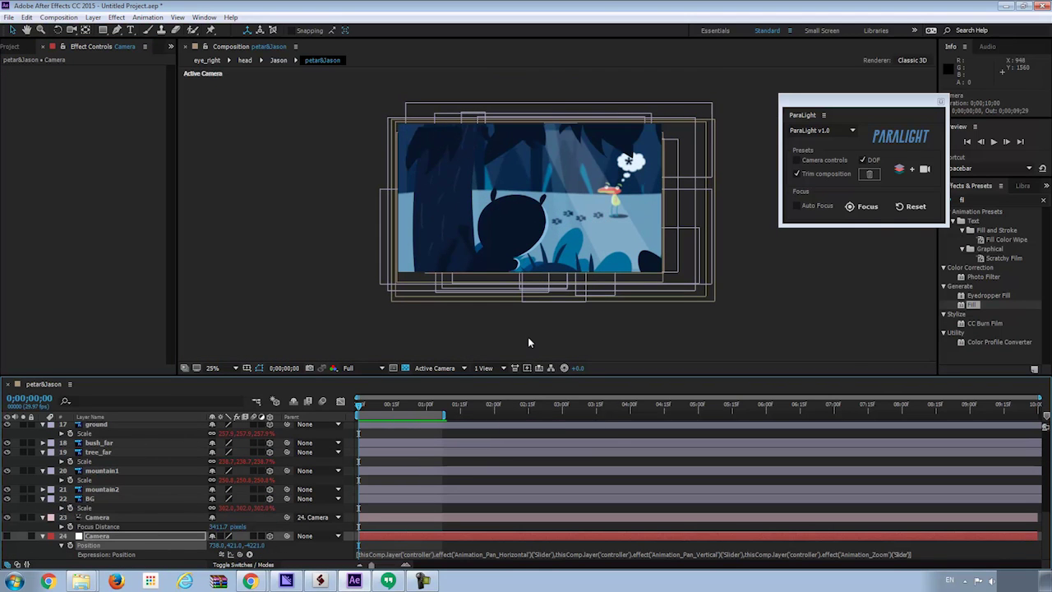
pyautogui.press('.')
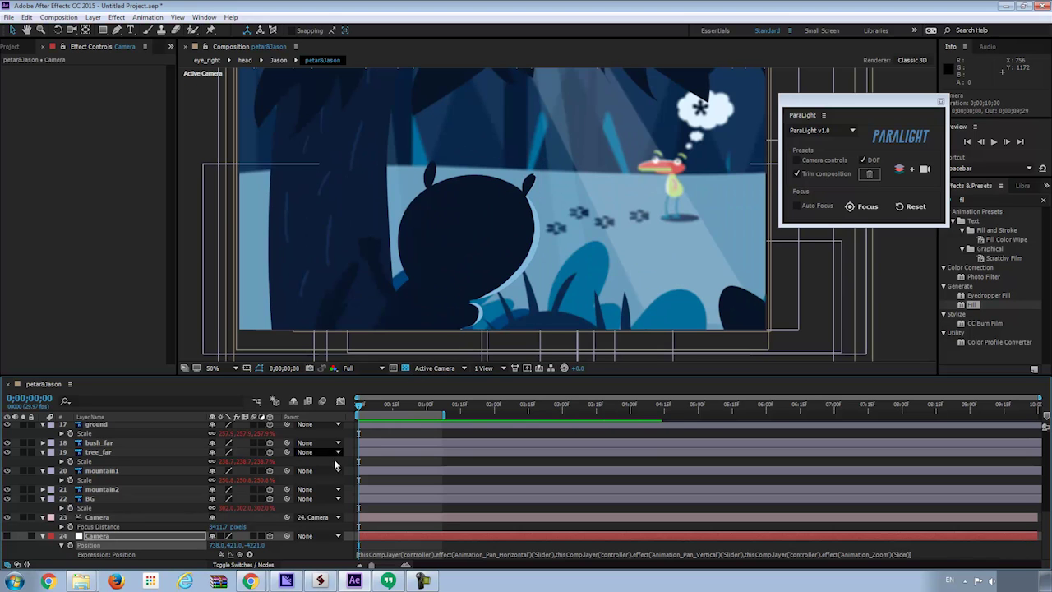
pyautogui.moveTo(213, 546); pyautogui.dragTo(272, 547)
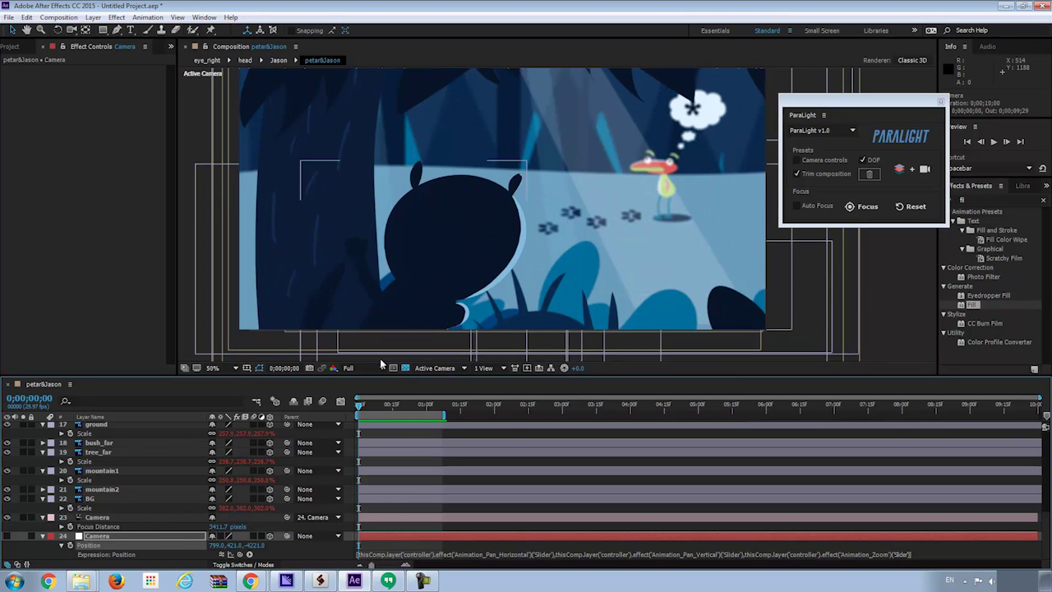
pyautogui.press(',')
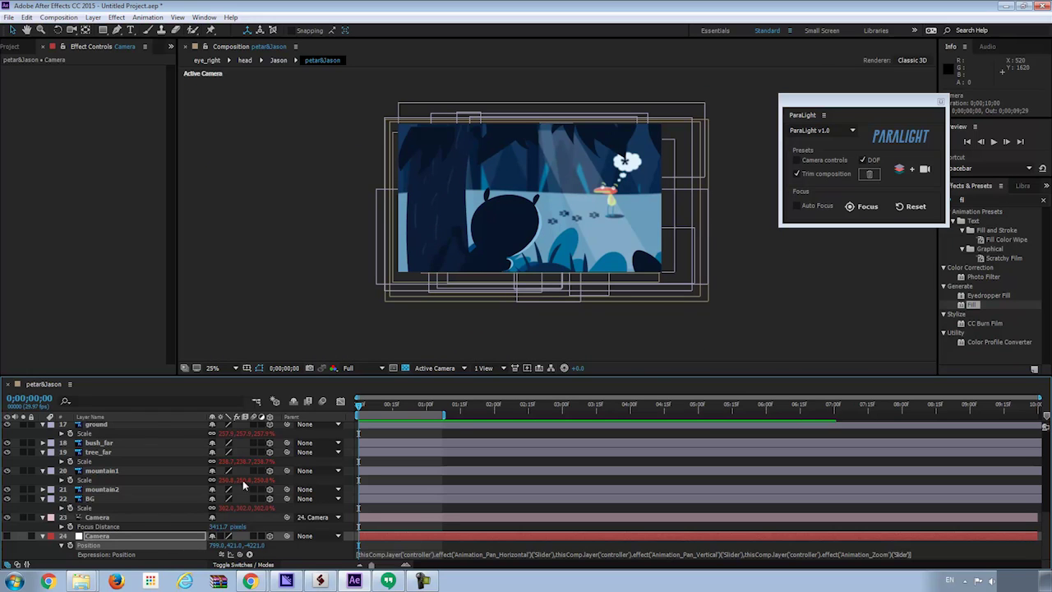
# Inspect the controller's pan, vertical and zoom sliders, then reselect the Camera and controller layers.
pyautogui.scroll(10, 158, 484)
pyautogui.click(124, 427)
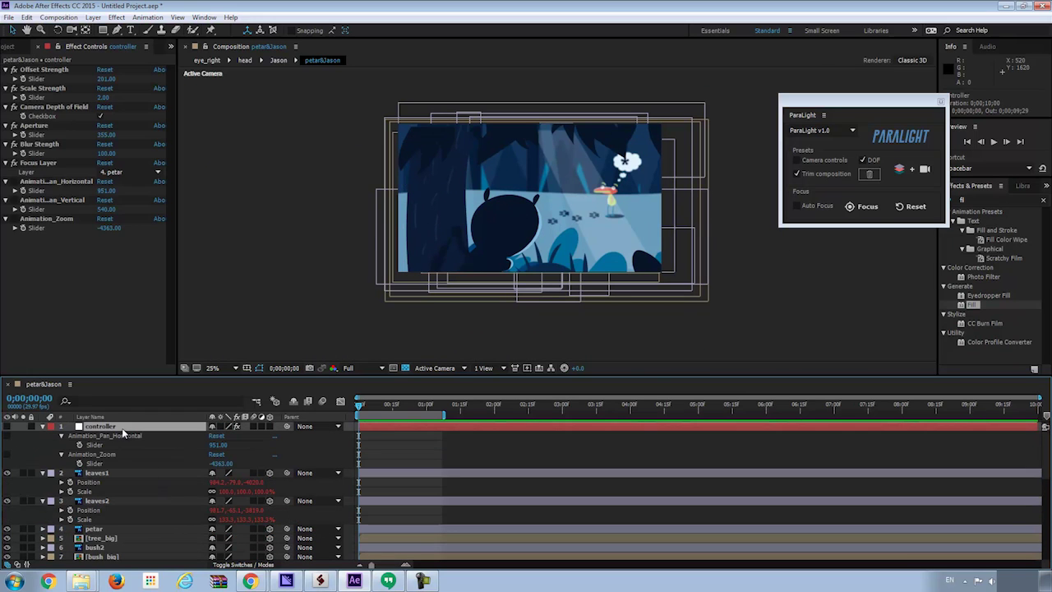
pyautogui.click(53, 181)
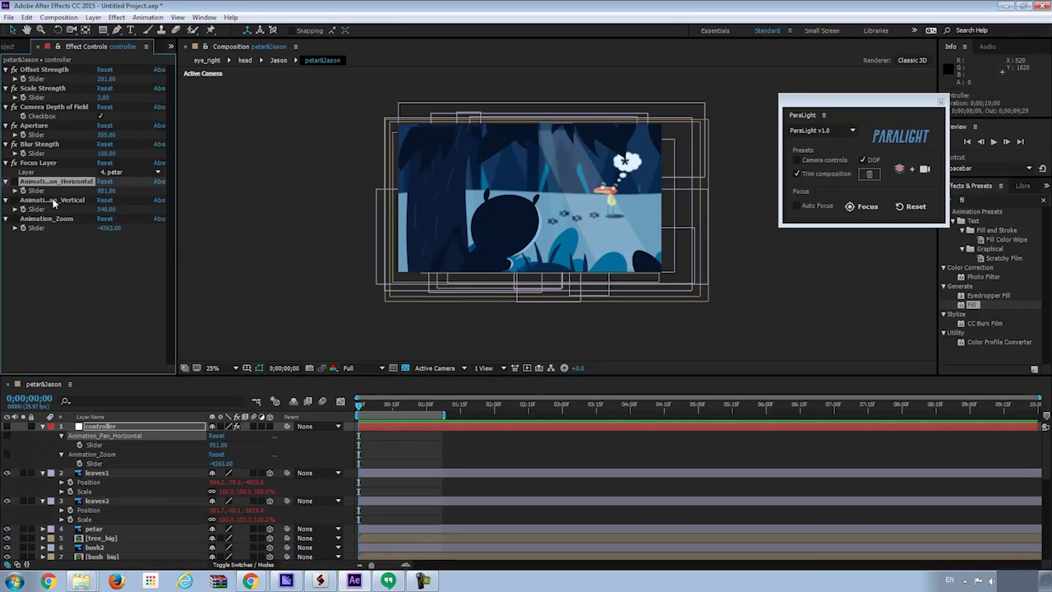
pyautogui.click(54, 200)
pyautogui.click(49, 219)
pyautogui.click(83, 280)
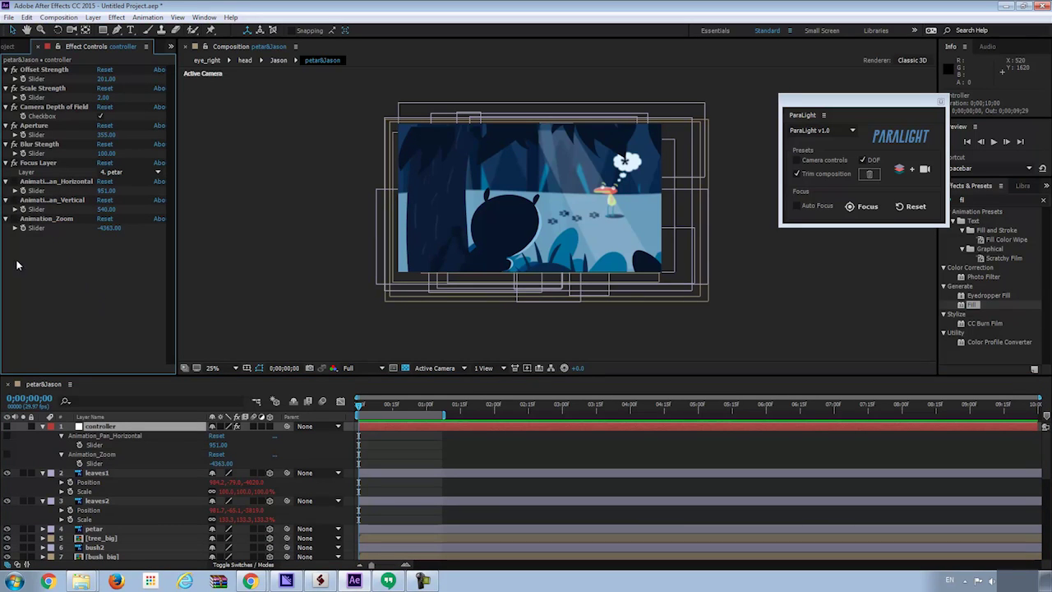
pyautogui.scroll(-5, 157, 476)
pyautogui.scroll(-3, 152, 481)
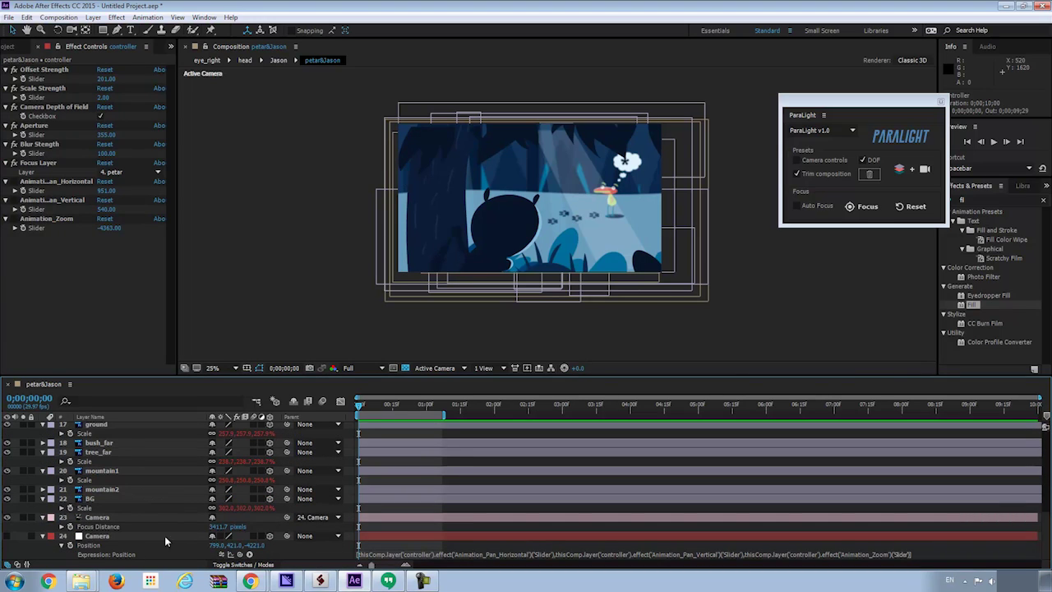
pyautogui.click(165, 536)
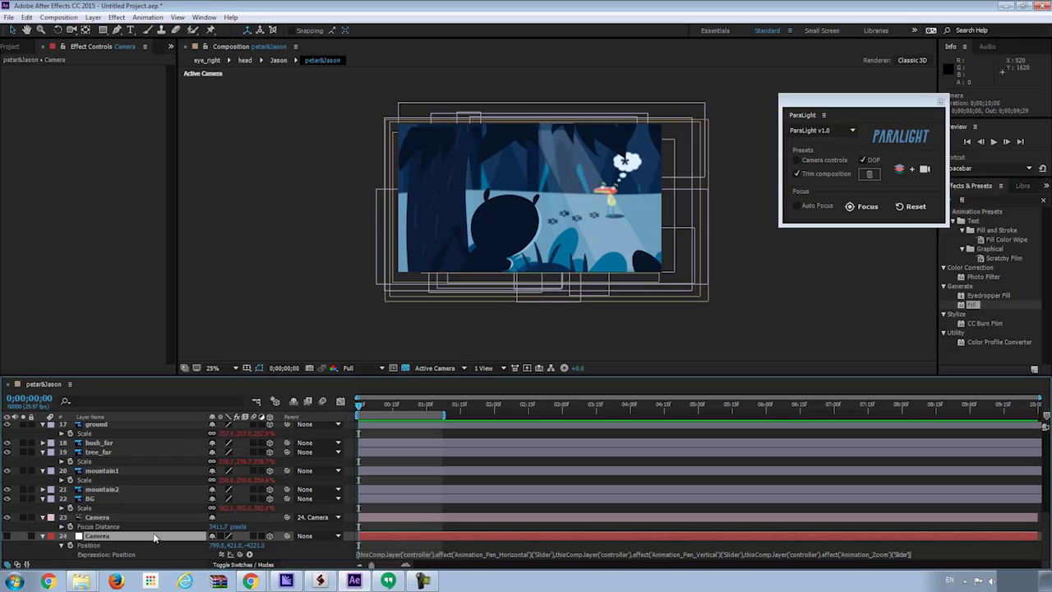
pyautogui.scroll(10, 144, 502)
pyautogui.click(98, 426)
# Open the [Jason] precomp from the petar&Jason timeline and enlarge its view.
pyautogui.scroll(-5, 131, 465)
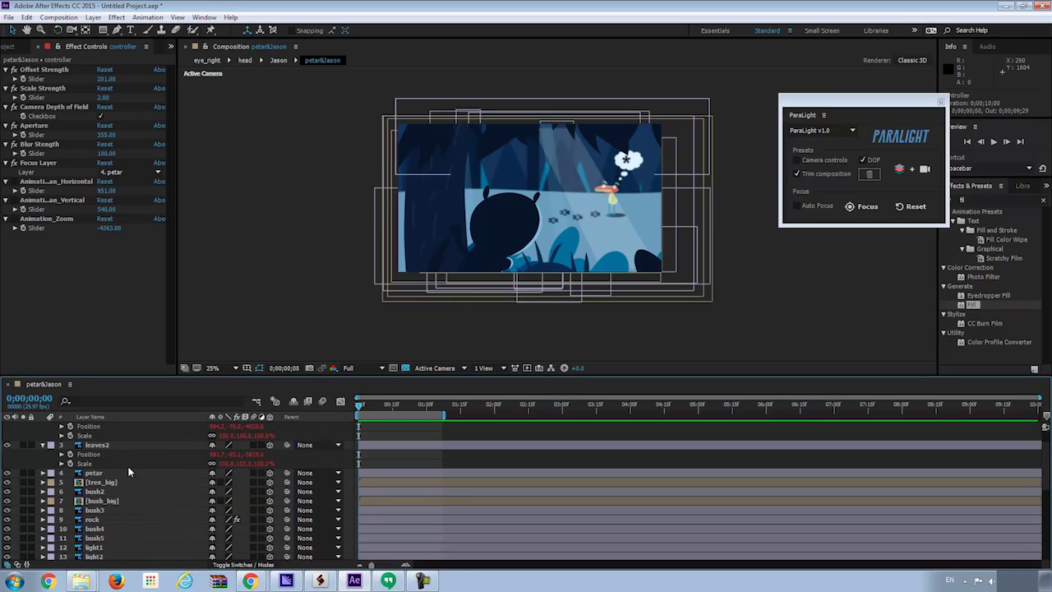
pyautogui.scroll(-2, 131, 469)
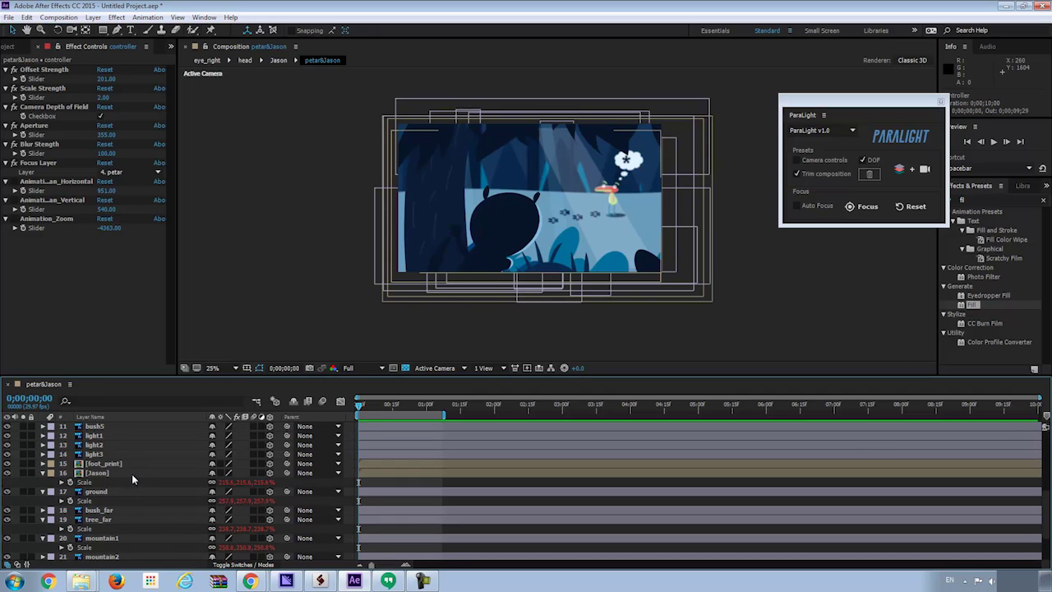
pyautogui.click(121, 474)
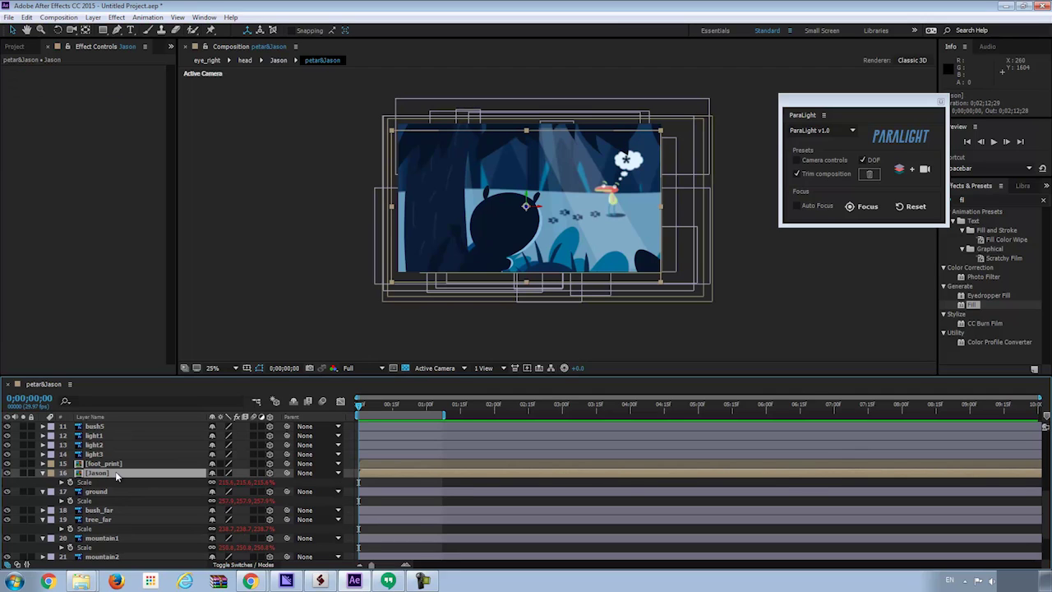
pyautogui.doubleClick(117, 474)
pyautogui.press('.')
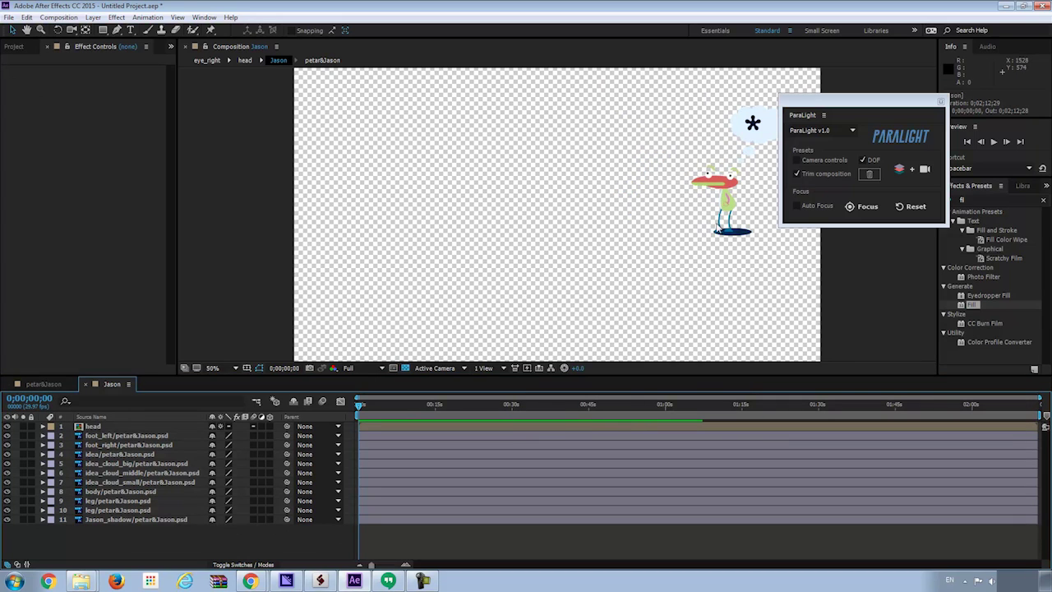
# Inspect idea_cloud_big and the smaller thought-cloud layers, then return to petar&Jason.
pyautogui.click(541, 175)
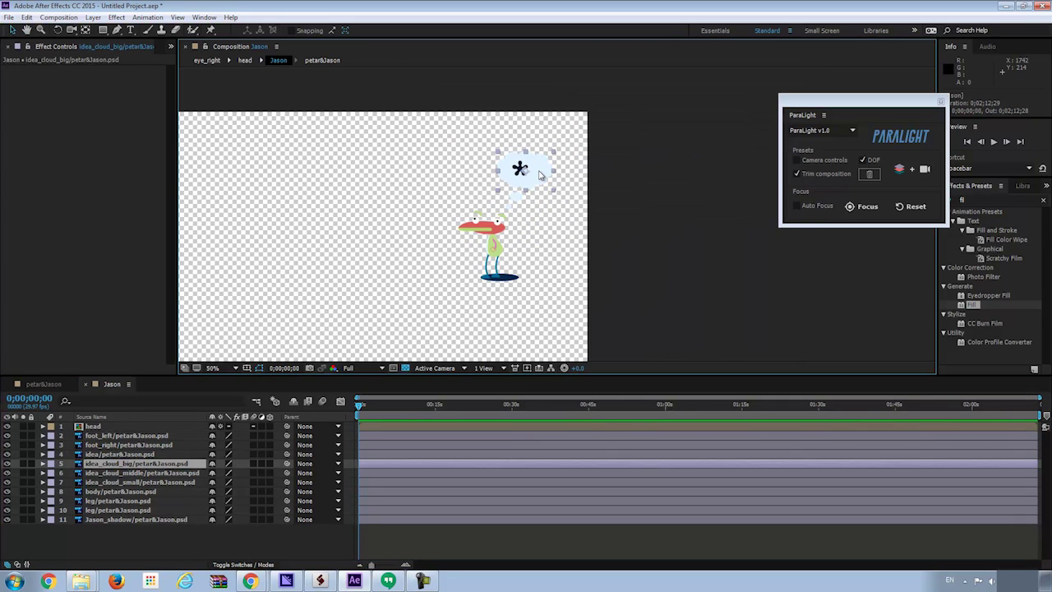
pyautogui.scroll(2, 517, 181)
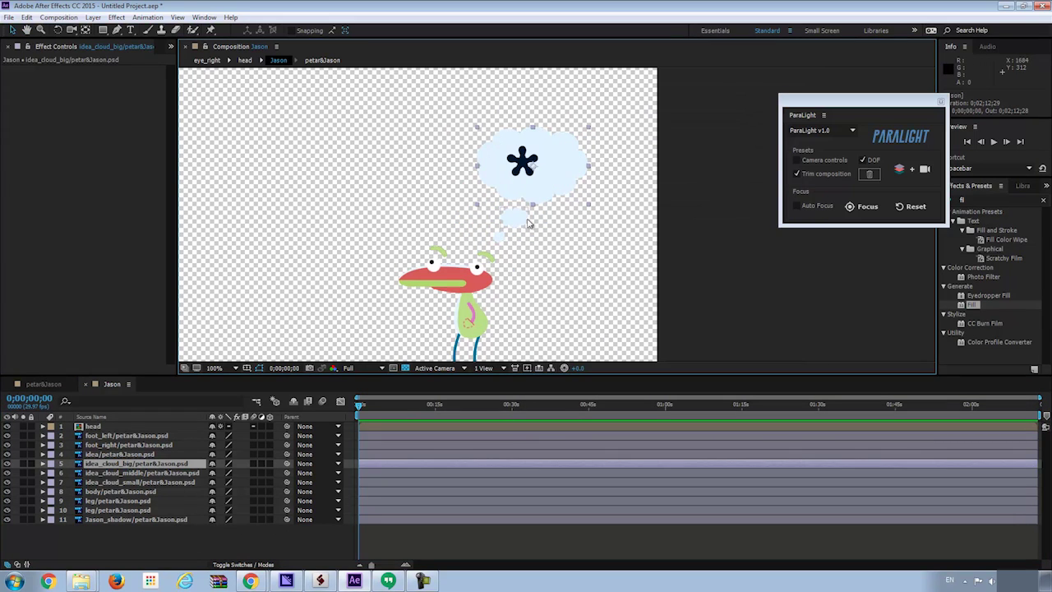
pyautogui.hotkey('ctrl', 'Down')
pyautogui.hotkey('ctrl', 'Down')
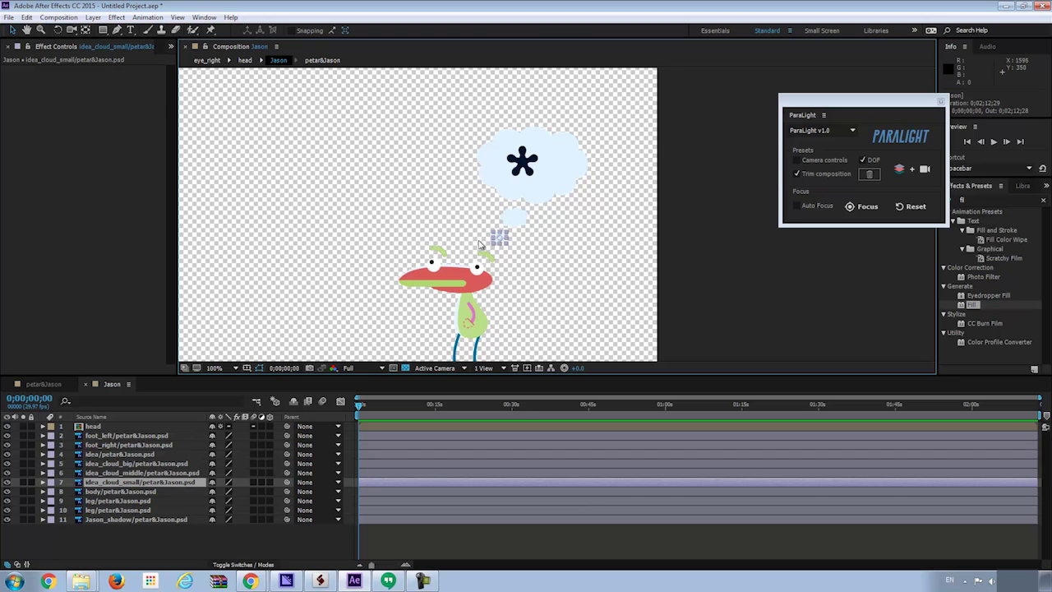
pyautogui.scroll(-2, 485, 245)
pyautogui.scroll(2, 585, 254)
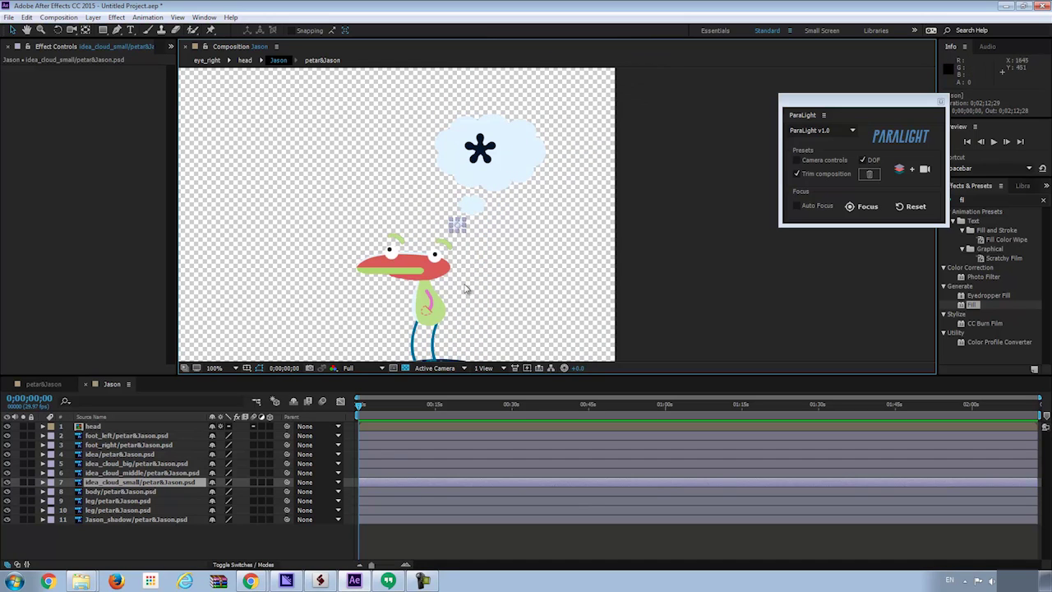
pyautogui.moveTo(519, 279); pyautogui.dragTo(550, 230)
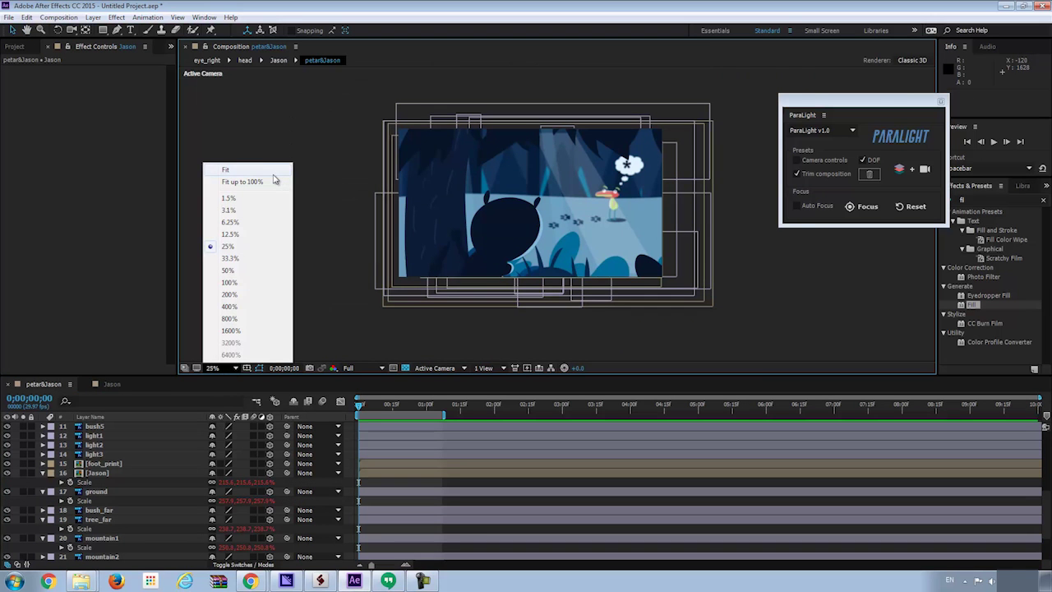
pyautogui.click(270, 175)
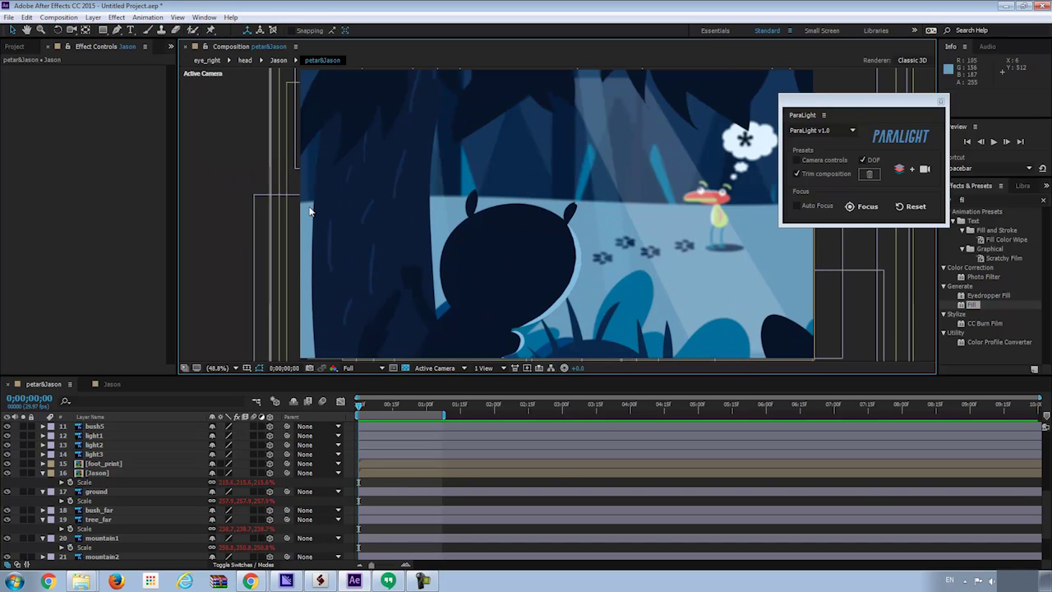